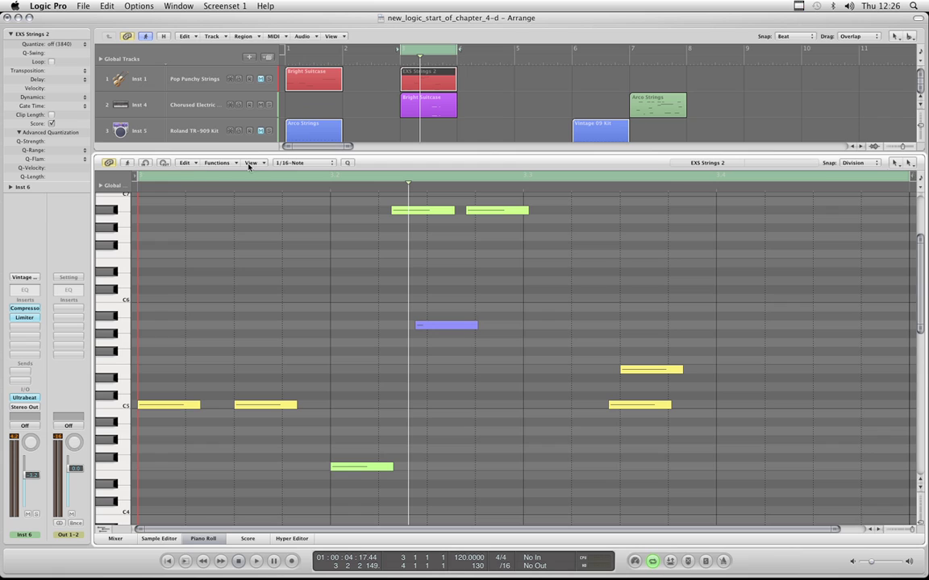
- Show the list of editing tools over an empty area of the Piano Roll grid and dismiss it
{"action": "scroll", "coordinate": [448, 283], "scroll_direction": "up", "scroll_amount": 5}
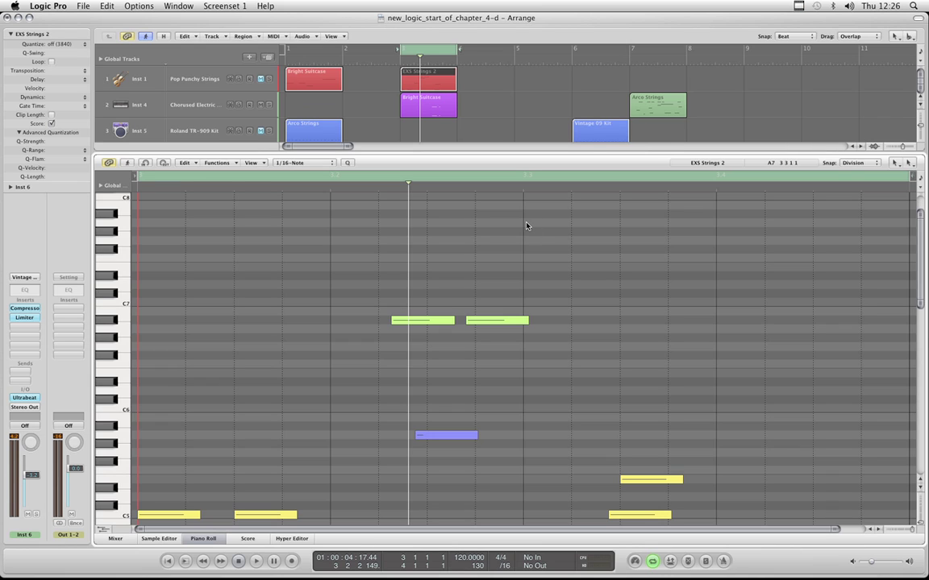
{"action": "key", "text": "Escape"}
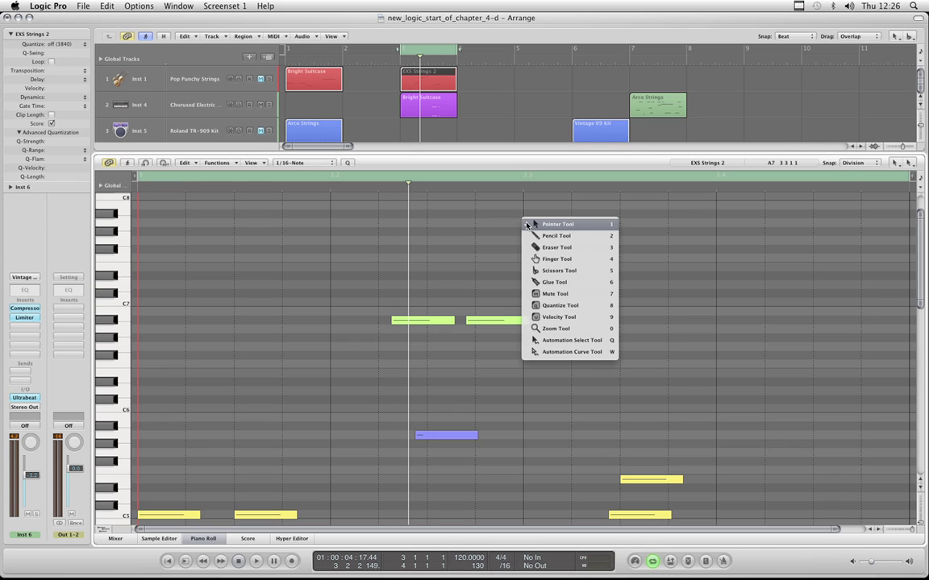
{"action": "left_click", "coordinate": [657, 237]}
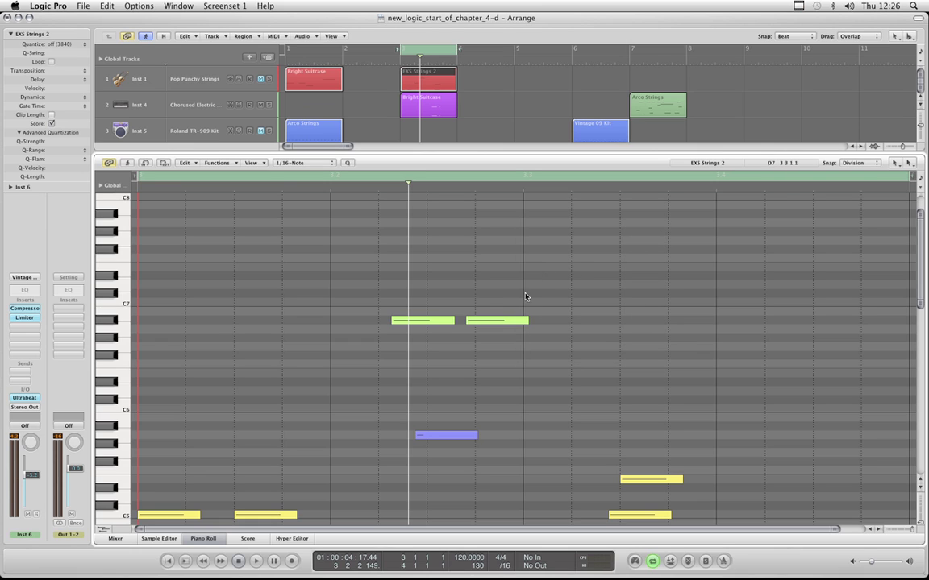
- Set the Right Mouse Button option in the General Editing preferences to Opens Shortcut Menu
{"action": "left_click", "coordinate": [56, 6]}
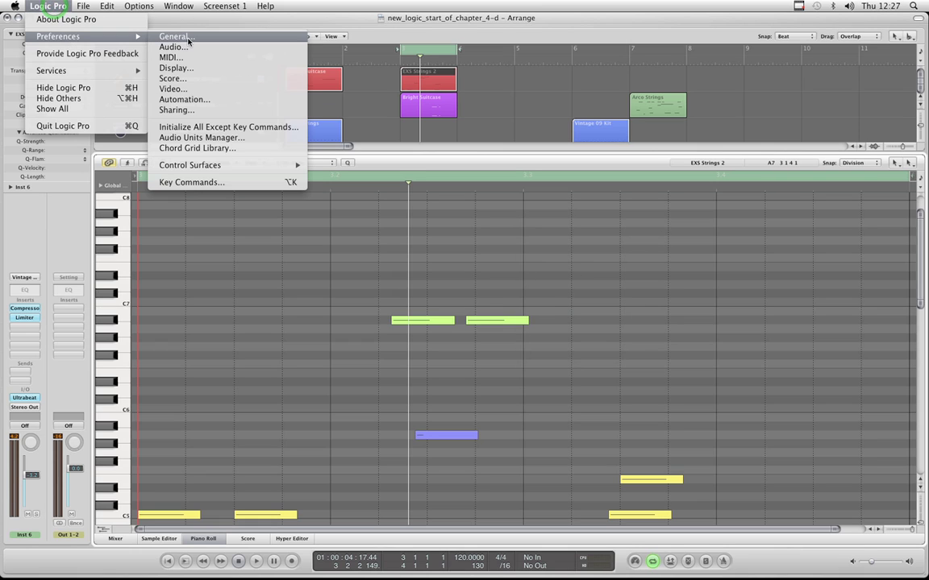
{"action": "left_click", "coordinate": [187, 38]}
{"action": "left_click", "coordinate": [94, 253]}
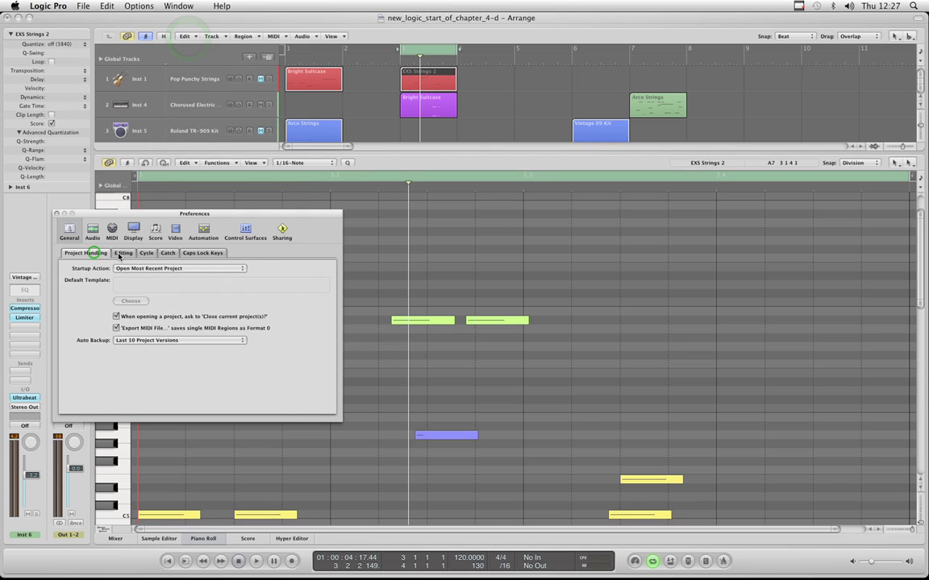
{"action": "left_click", "coordinate": [123, 252]}
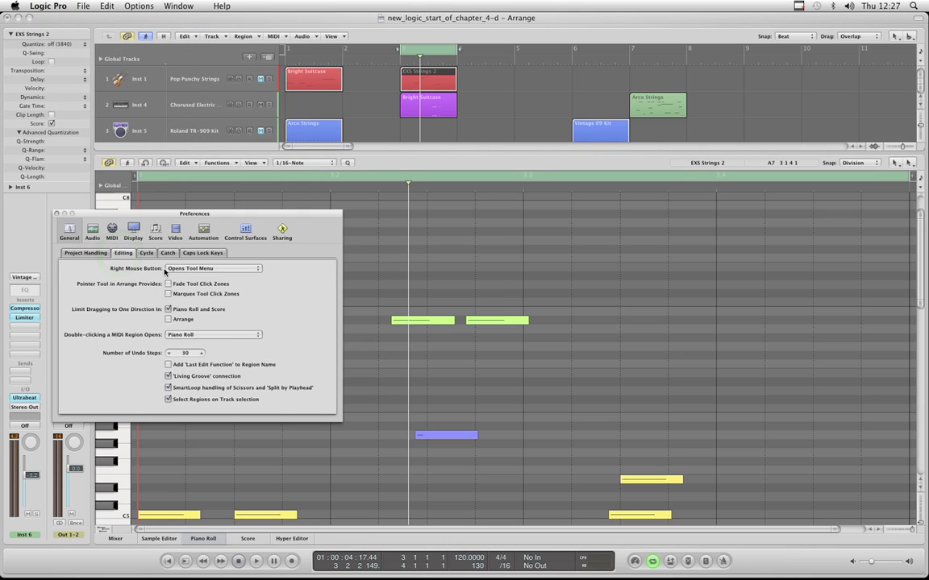
{"action": "left_click", "coordinate": [201, 269]}
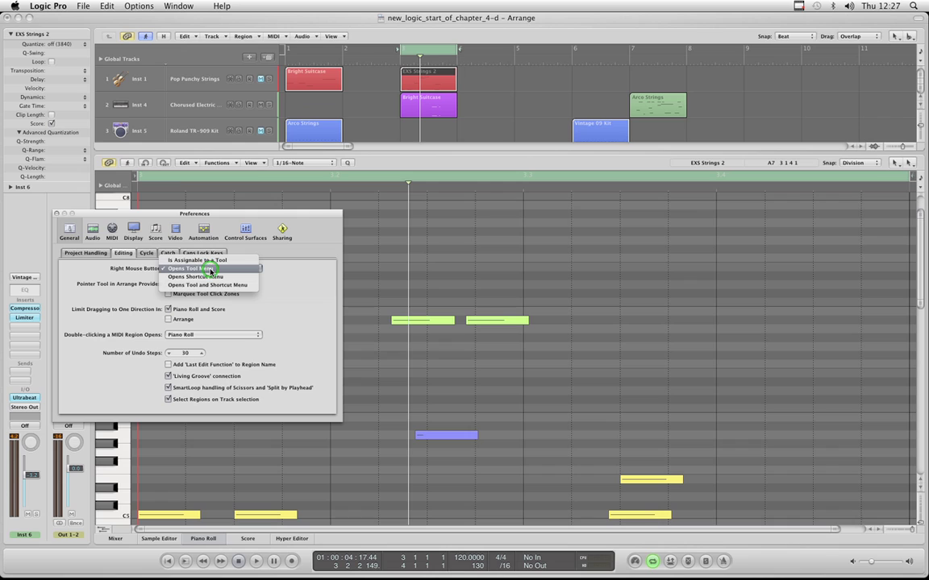
{"action": "left_click", "coordinate": [210, 277]}
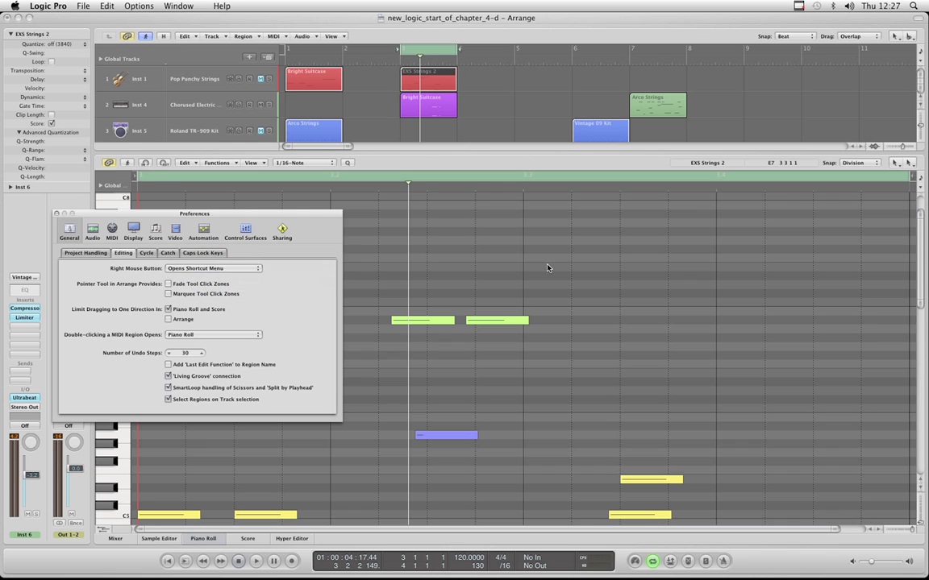
- Examine the shortcut commands offered on empty Piano Roll space and on the second A#6 note
{"action": "right_click", "coordinate": [553, 254]}
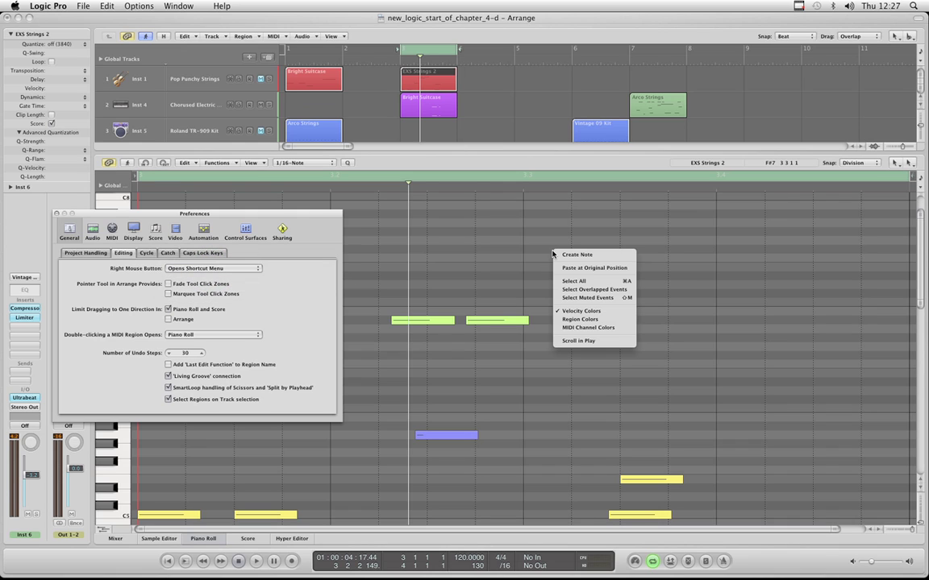
{"action": "left_click", "coordinate": [514, 319]}
{"action": "right_click", "coordinate": [497, 321]}
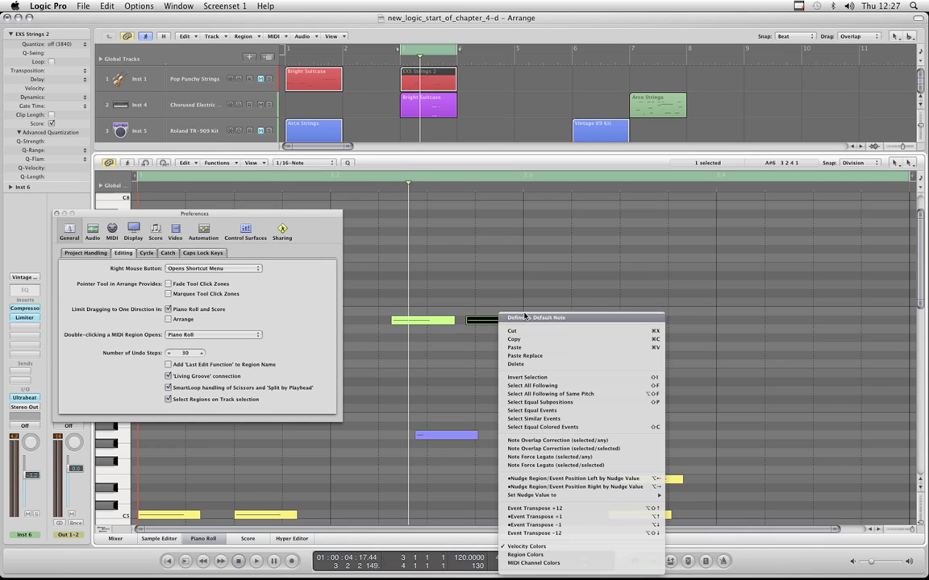
{"action": "left_click", "coordinate": [510, 292]}
{"action": "left_click", "coordinate": [510, 292]}
- Set the Right Mouse Button preference to Opens Tool Menu and check it on an empty part of the Piano Roll grid
{"action": "left_click", "coordinate": [211, 268]}
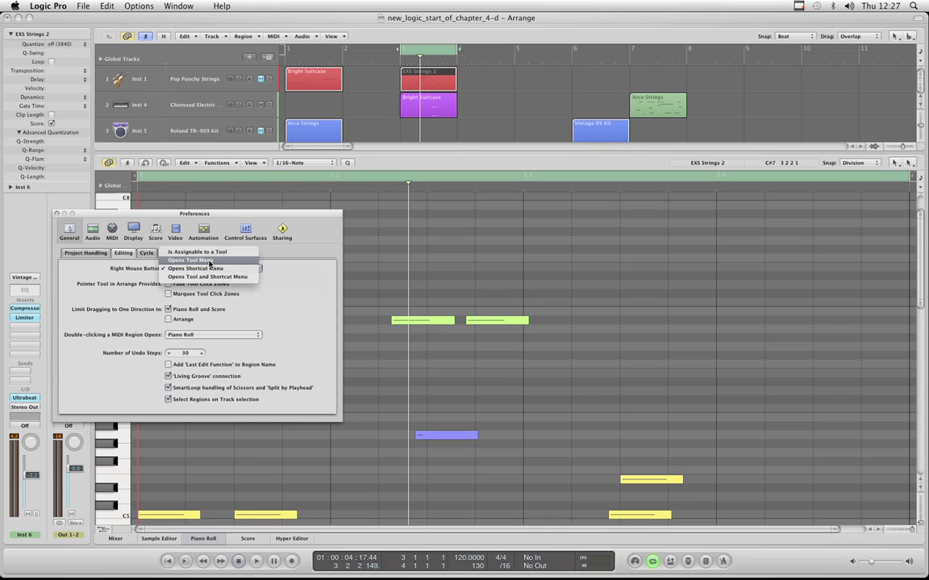
{"action": "left_click", "coordinate": [209, 262]}
{"action": "right_click", "coordinate": [570, 248]}
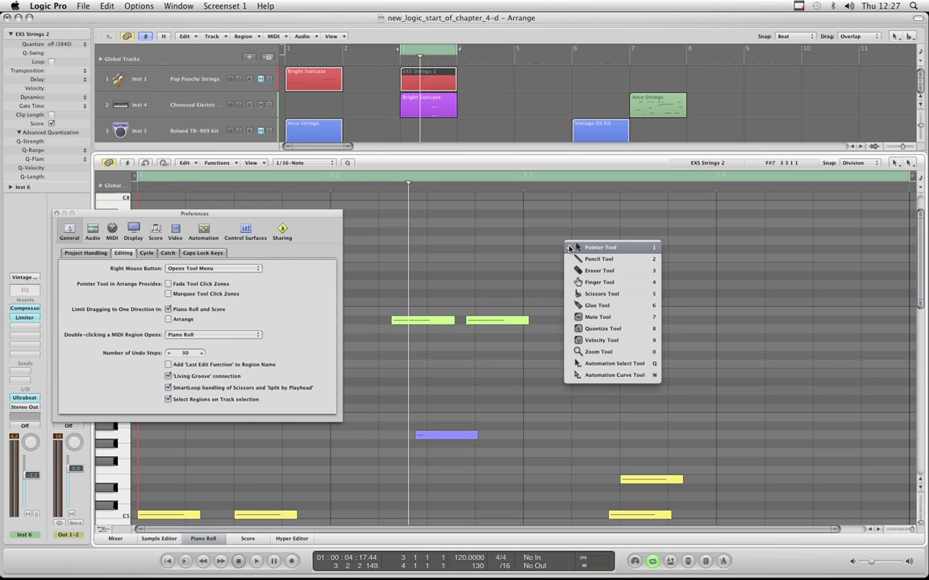
{"action": "left_click", "coordinate": [569, 249]}
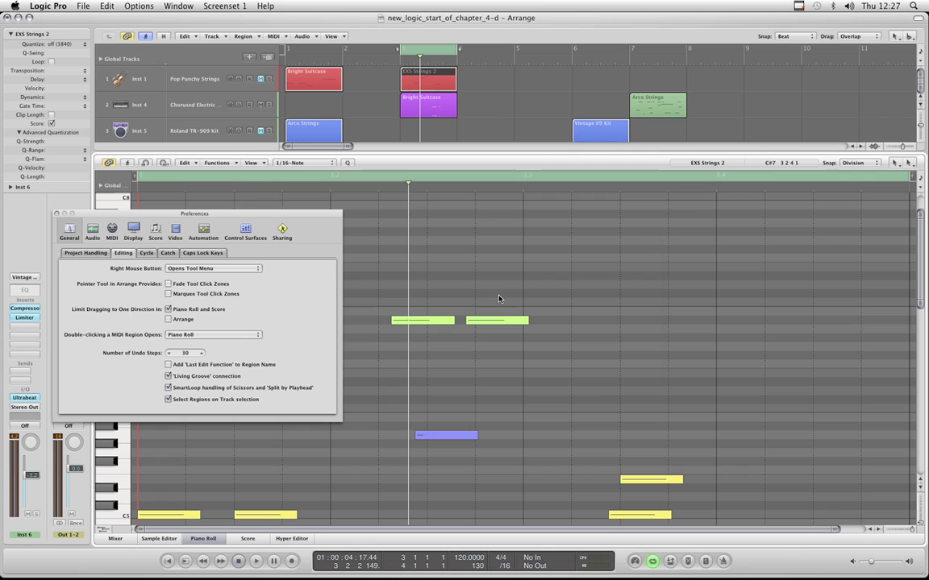
- Compare the menus offered on empty Piano Roll space and on the second A#6 note, leaving nothing selected
{"action": "right_click", "coordinate": [559, 253]}
{"action": "left_click", "coordinate": [542, 247]}
{"action": "right_click", "coordinate": [508, 320]}
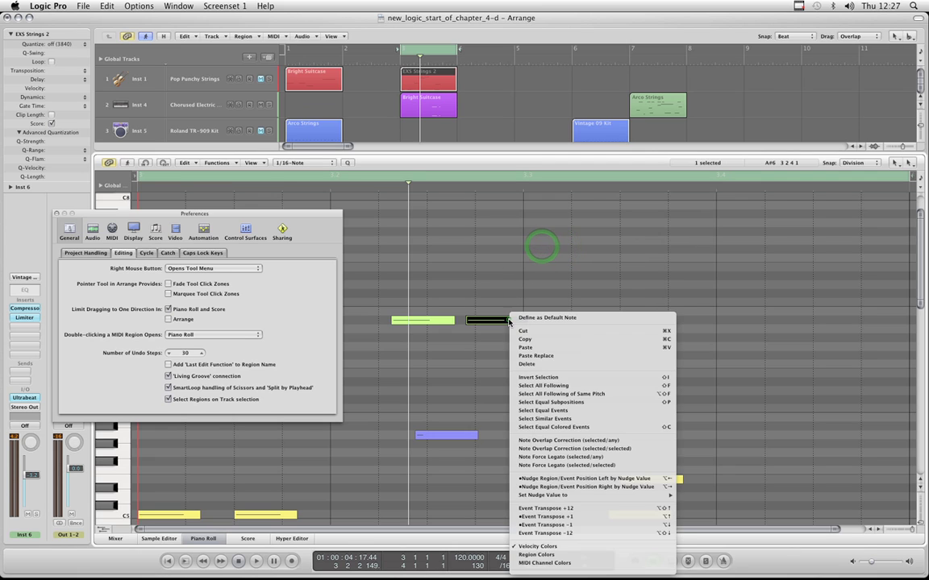
{"action": "left_click", "coordinate": [563, 240]}
{"action": "left_click", "coordinate": [506, 257]}
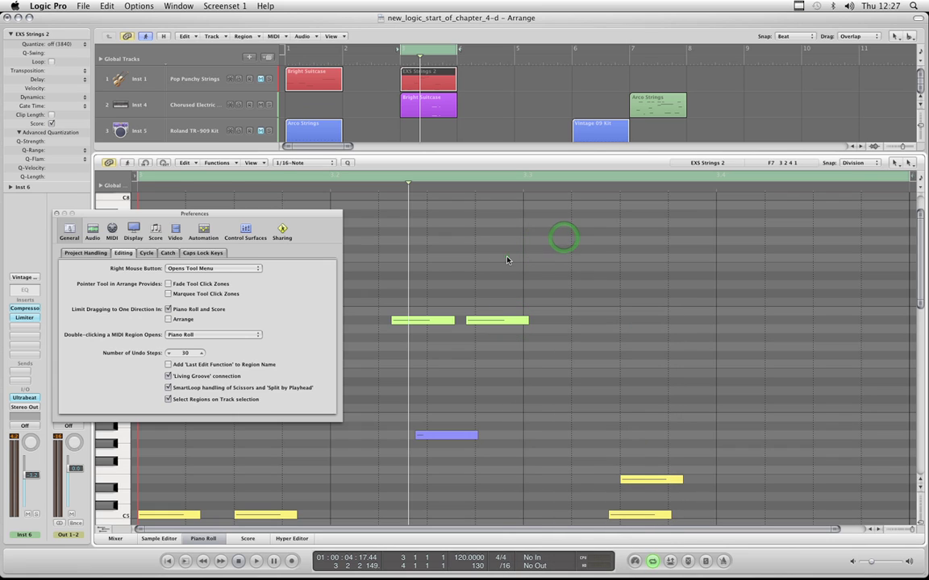
- Set the Right Mouse Button preference to Opens Tool and Shortcut Menu and check the combined menu on empty Piano Roll space
{"action": "left_click", "coordinate": [243, 270]}
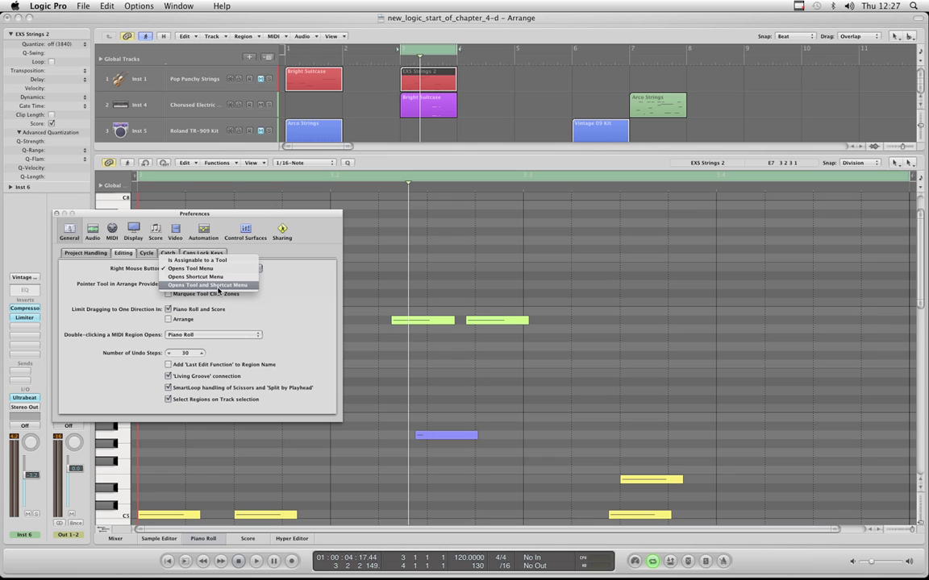
{"action": "left_click", "coordinate": [217, 285]}
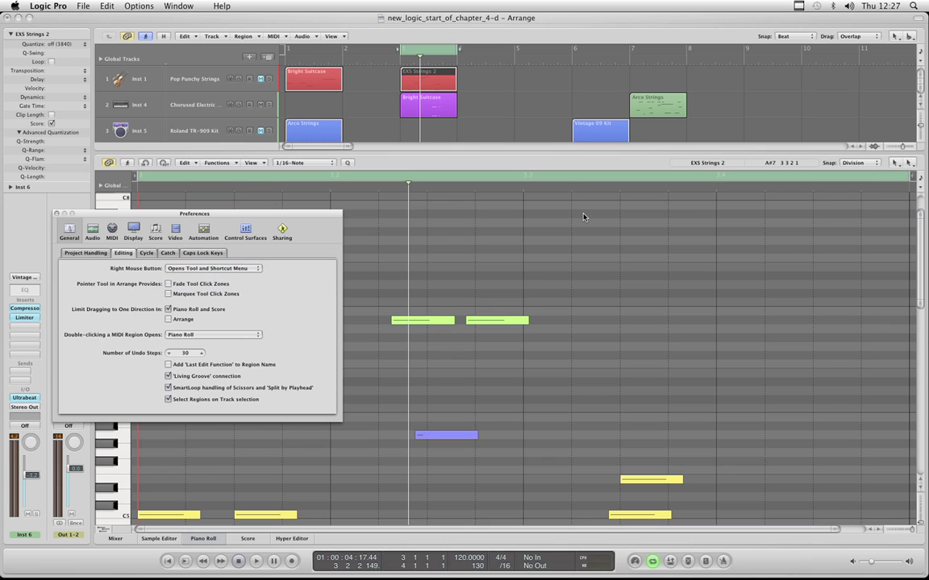
{"action": "scroll", "coordinate": [593, 228], "scroll_direction": "down", "scroll_amount": 2}
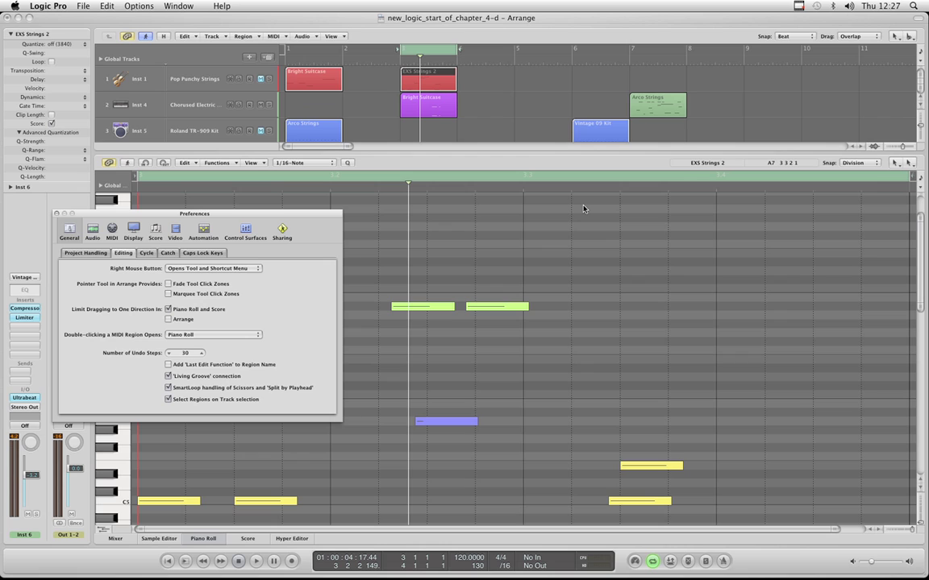
{"action": "right_click", "coordinate": [584, 209]}
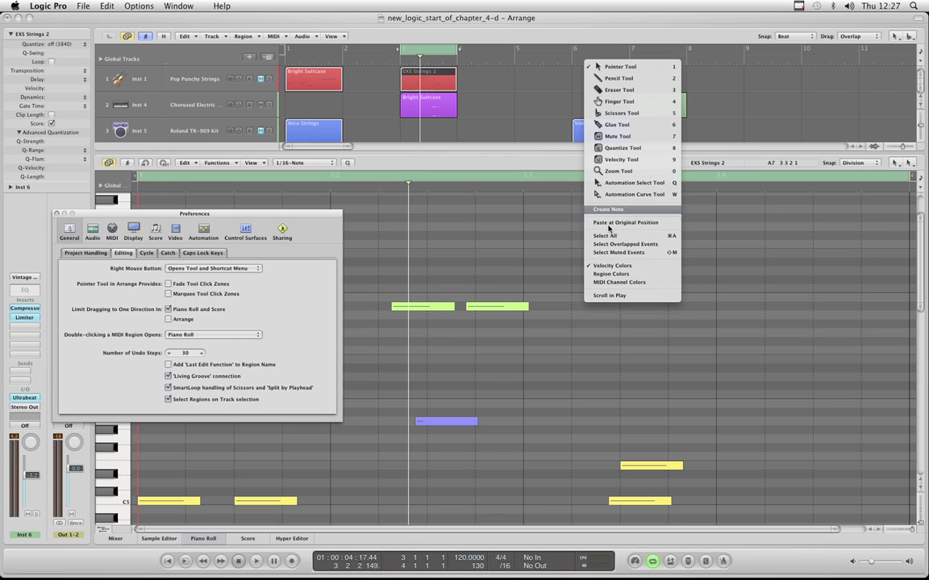
{"action": "left_click", "coordinate": [540, 259]}
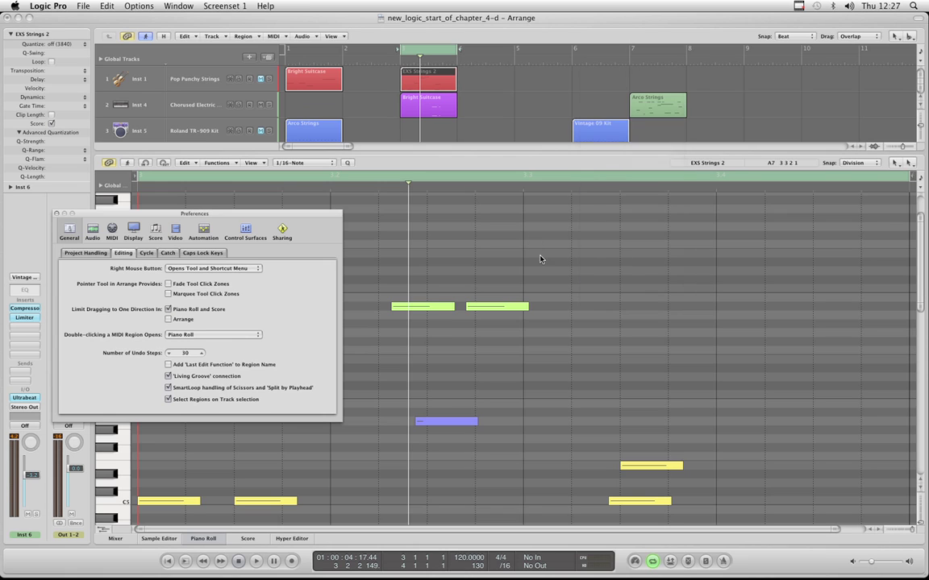
- Examine the combined tool and shortcut menu on the second A#6 note, leaving the note deselected
{"action": "right_click", "coordinate": [494, 310]}
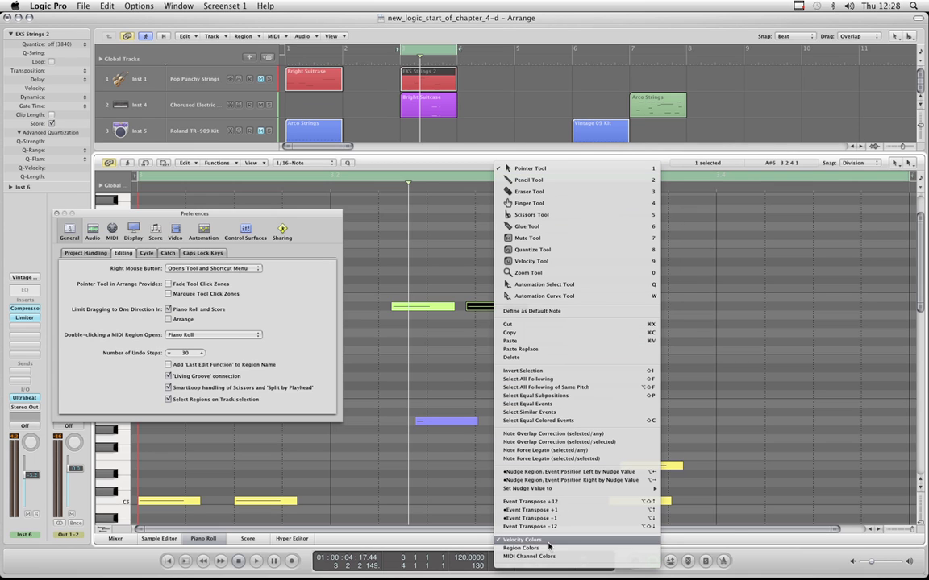
{"action": "left_click", "coordinate": [744, 311]}
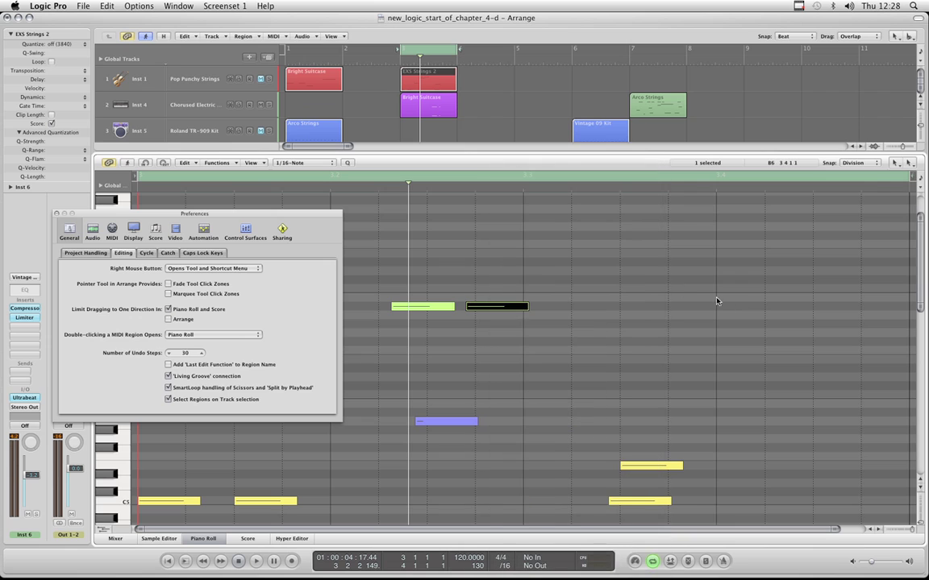
{"action": "left_click", "coordinate": [608, 275]}
- Set the Right Mouse Button preference to Opens Tool Menu and close the Preferences window
{"action": "left_click", "coordinate": [223, 269]}
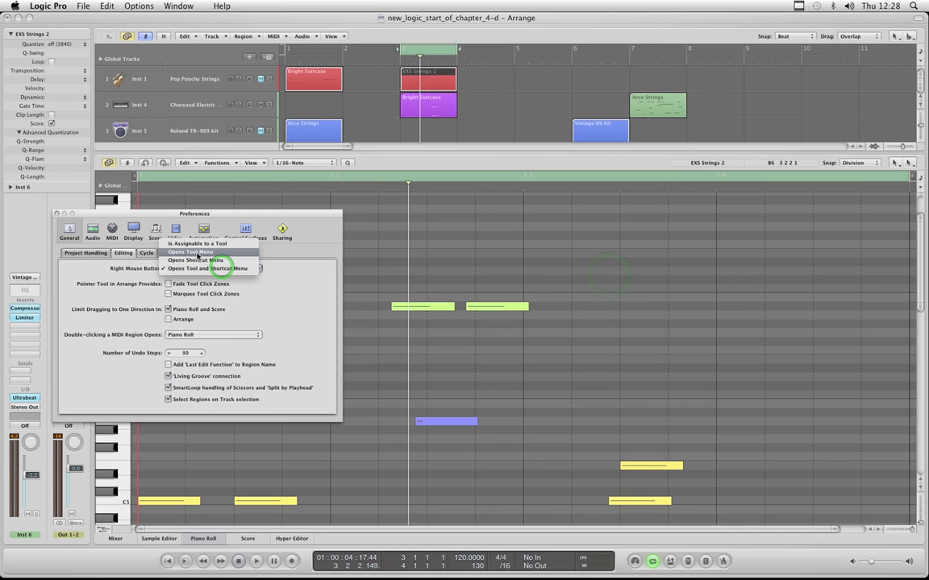
{"action": "left_click", "coordinate": [201, 251]}
{"action": "left_click", "coordinate": [57, 215]}
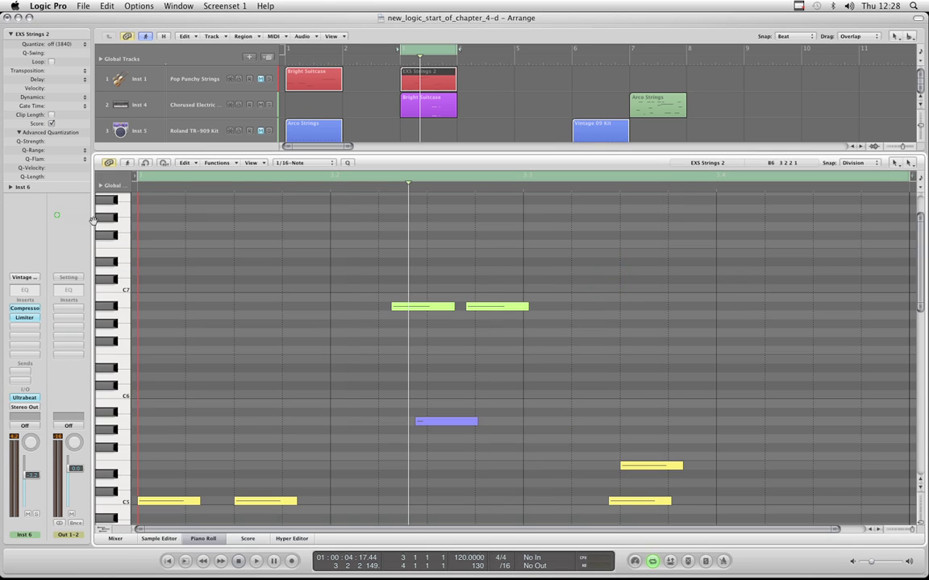
- Check which menus open on empty grid space and on the second A#6 note with the Preferences window closed
{"action": "right_click", "coordinate": [616, 231]}
{"action": "left_click", "coordinate": [585, 256]}
{"action": "left_click", "coordinate": [498, 306]}
{"action": "right_click", "coordinate": [497, 307]}
{"action": "left_click", "coordinate": [550, 254]}
- Examine the shortcut commands on empty grid space around G7 and again on the second A#6 note
{"action": "right_click", "coordinate": [565, 234]}
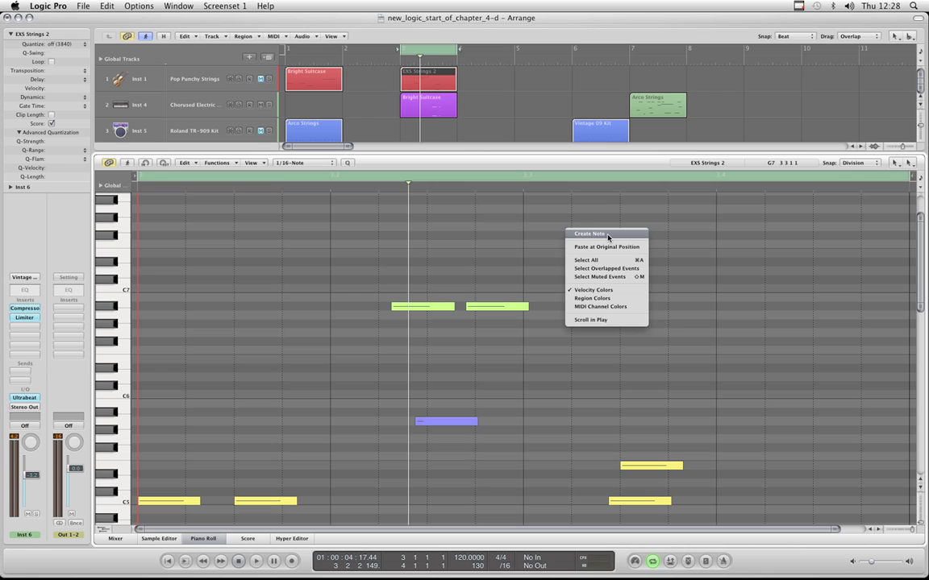
{"action": "left_click", "coordinate": [526, 233]}
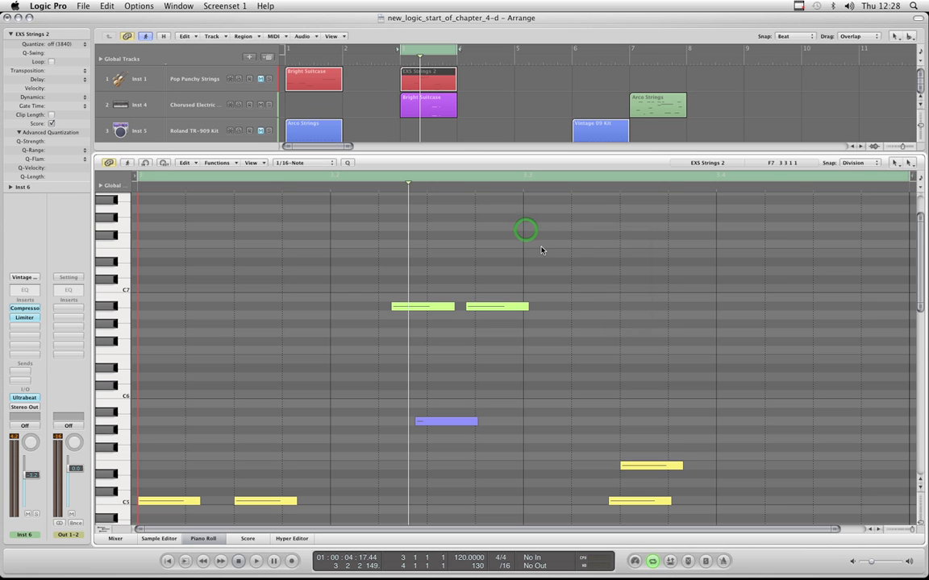
{"action": "scroll", "coordinate": [538, 249], "scroll_direction": "up", "scroll_amount": 4}
{"action": "scroll", "coordinate": [541, 250], "scroll_direction": "down", "scroll_amount": 4}
{"action": "left_click", "coordinate": [495, 307]}
{"action": "right_click", "coordinate": [495, 310]}
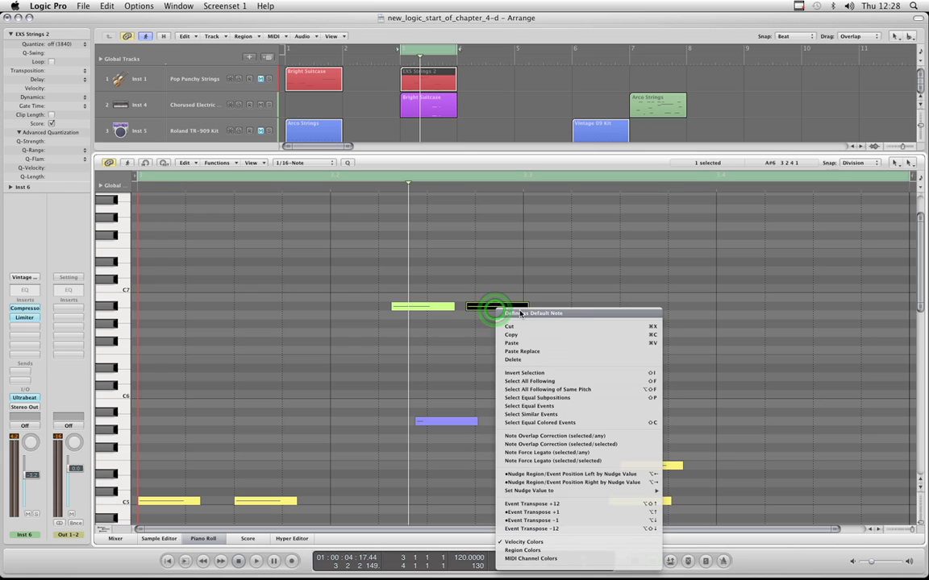
{"action": "left_click", "coordinate": [519, 311]}
- Deselect the note and move the playhead back to 3 1 3 201 in the Piano Roll
{"action": "left_click", "coordinate": [516, 270]}
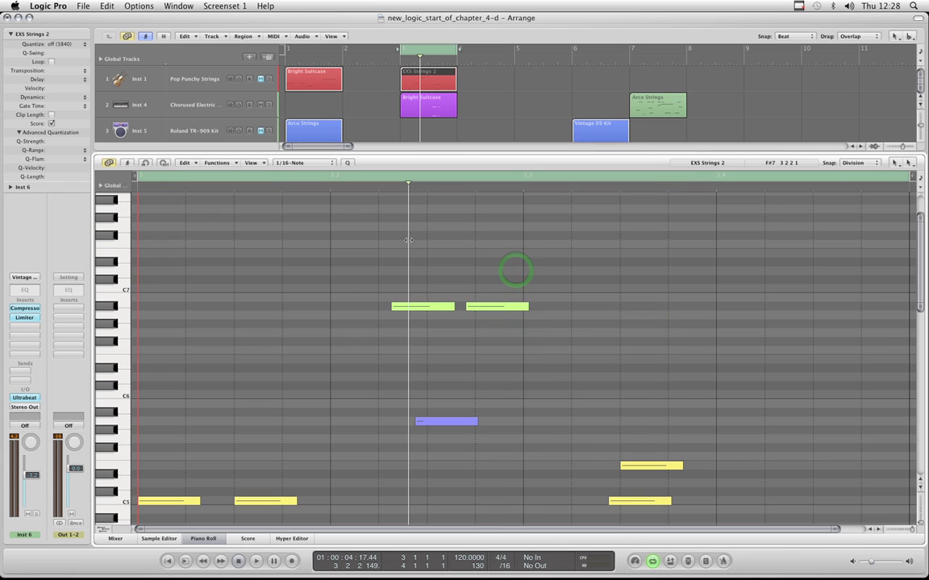
{"action": "left_click_drag", "start_coordinate": [408, 239], "coordinate": [274, 238]}
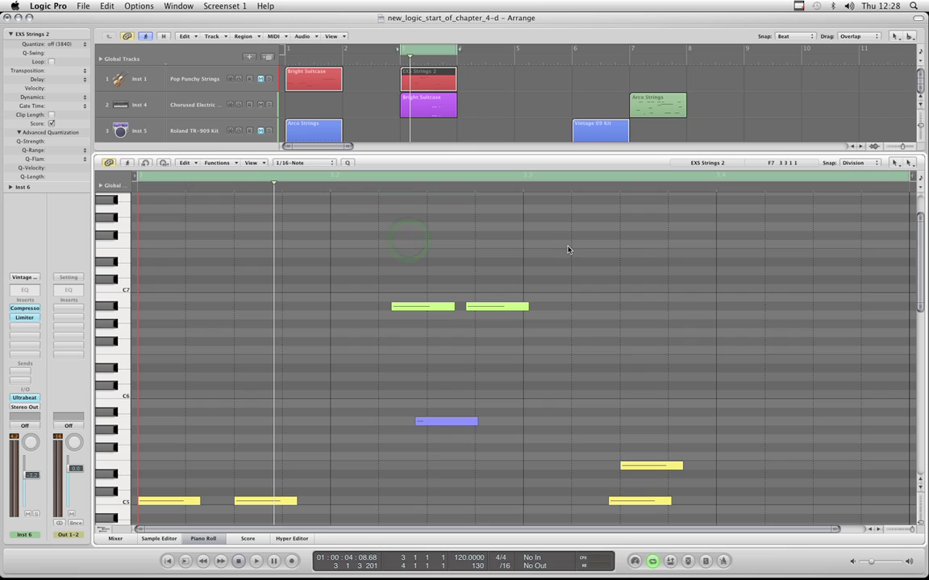
{"action": "scroll", "coordinate": [569, 250], "scroll_direction": "down", "scroll_amount": 2}
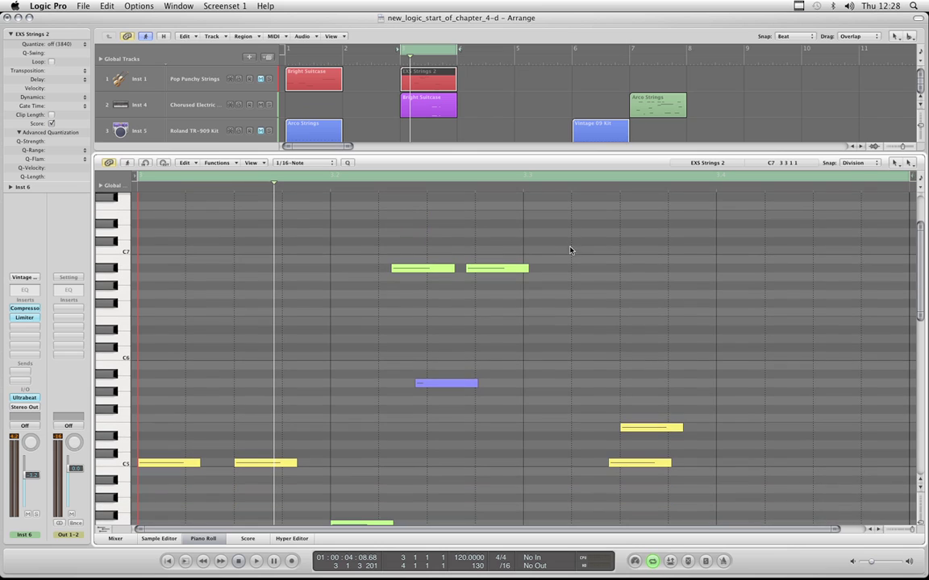
- Create a note at C7, position 3 3 3 1, using the Create Note shortcut command and undo it
{"action": "left_click", "coordinate": [664, 254]}
{"action": "left_click", "coordinate": [643, 253]}
{"action": "left_click", "coordinate": [638, 252]}
{"action": "left_click", "coordinate": [644, 255]}
{"action": "right_click", "coordinate": [644, 255]}
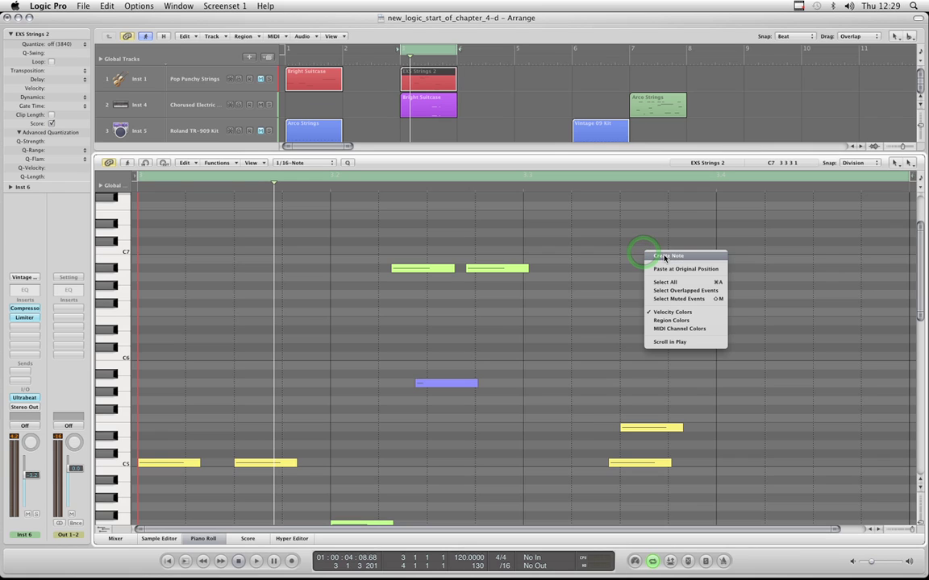
{"action": "left_click", "coordinate": [665, 256]}
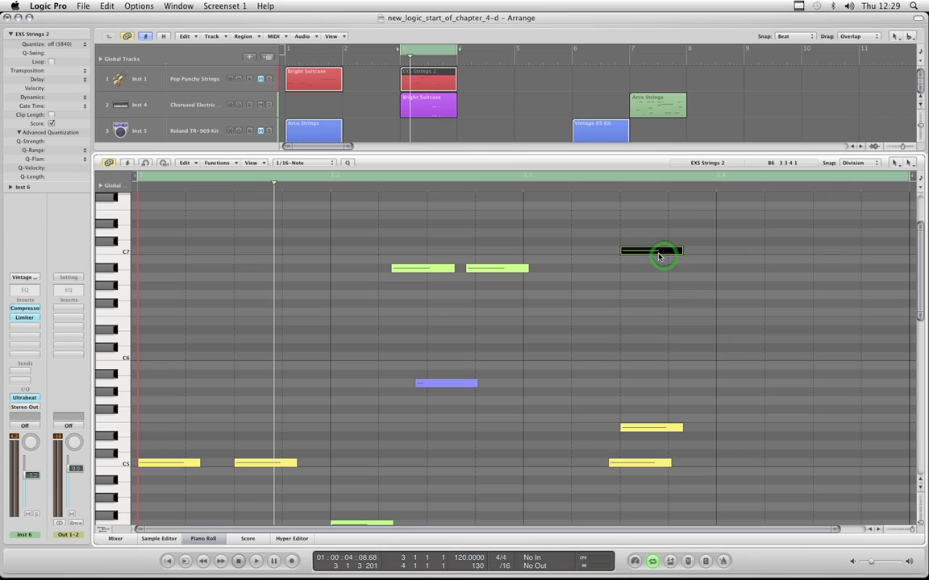
{"action": "key", "text": "super+z"}
- Add a note at C7, position 3 3 3 1, with the Pencil Tool and undo it
{"action": "key", "text": "Escape"}
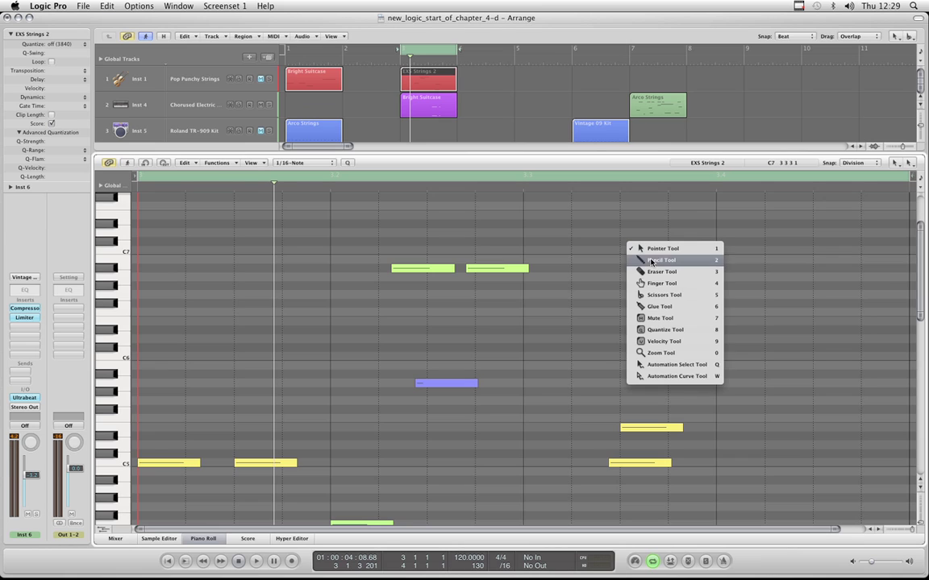
{"action": "left_click", "coordinate": [642, 259]}
{"action": "left_click", "coordinate": [634, 252]}
{"action": "key", "text": "super+z"}
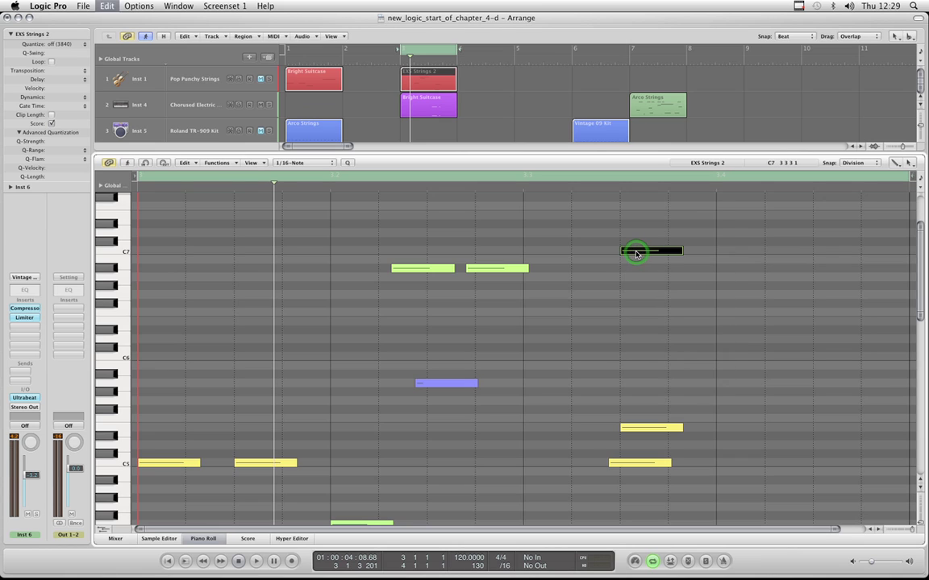
- Return to the Pointer Tool and show the shortcut menu on empty grid space near C#7
{"action": "key", "text": "Escape"}
{"action": "key", "text": "Escape"}
{"action": "right_click", "coordinate": [598, 246]}
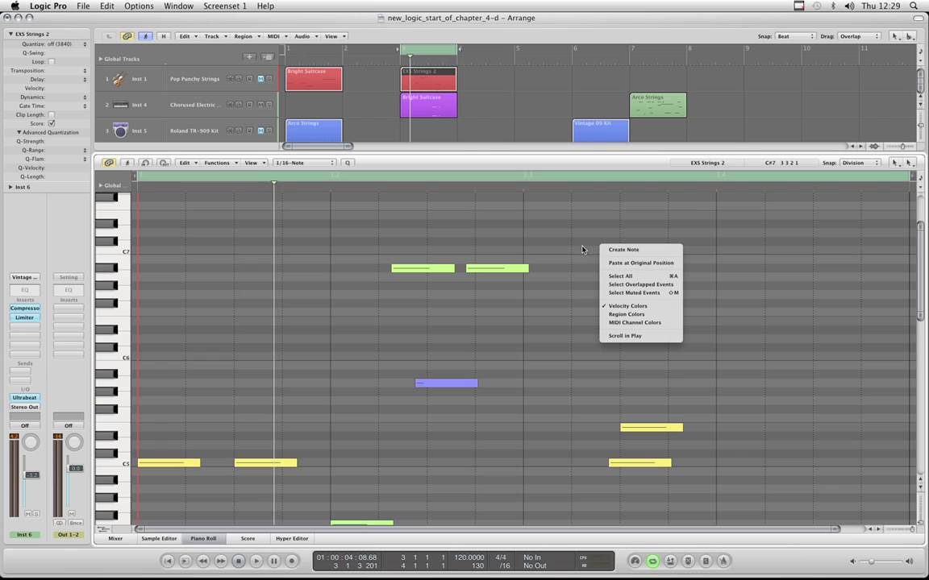
- Compare the shortcut commands for empty grid space with the Piano Roll's Edit and Functions commands, including the Note Events options
{"action": "left_click", "coordinate": [540, 237]}
{"action": "left_click", "coordinate": [193, 163]}
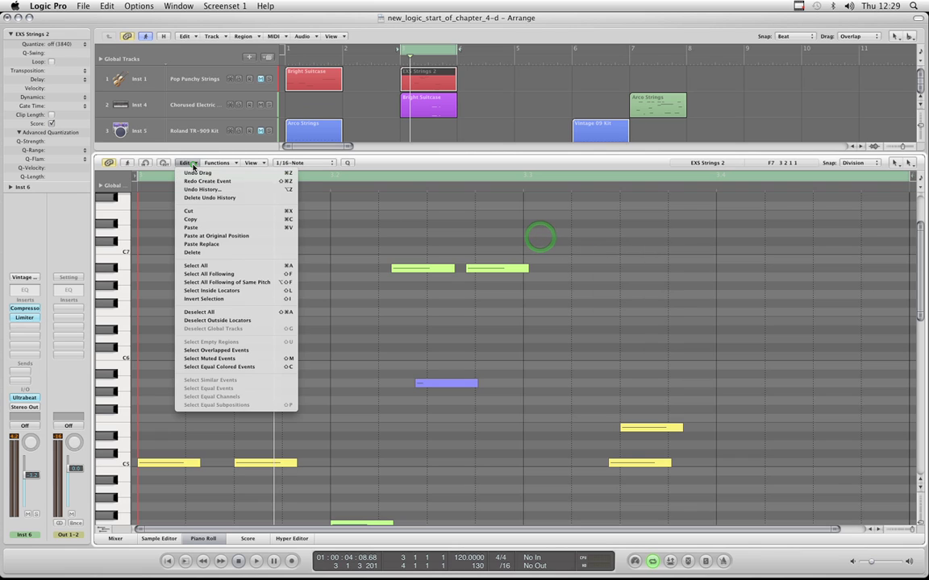
{"action": "left_click", "coordinate": [504, 222]}
{"action": "right_click", "coordinate": [621, 246]}
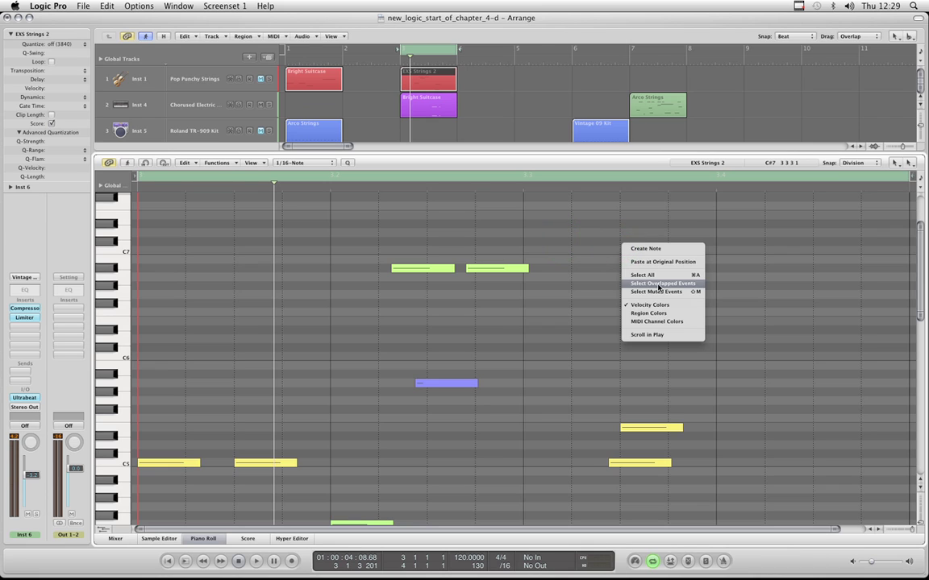
{"action": "left_click", "coordinate": [228, 165]}
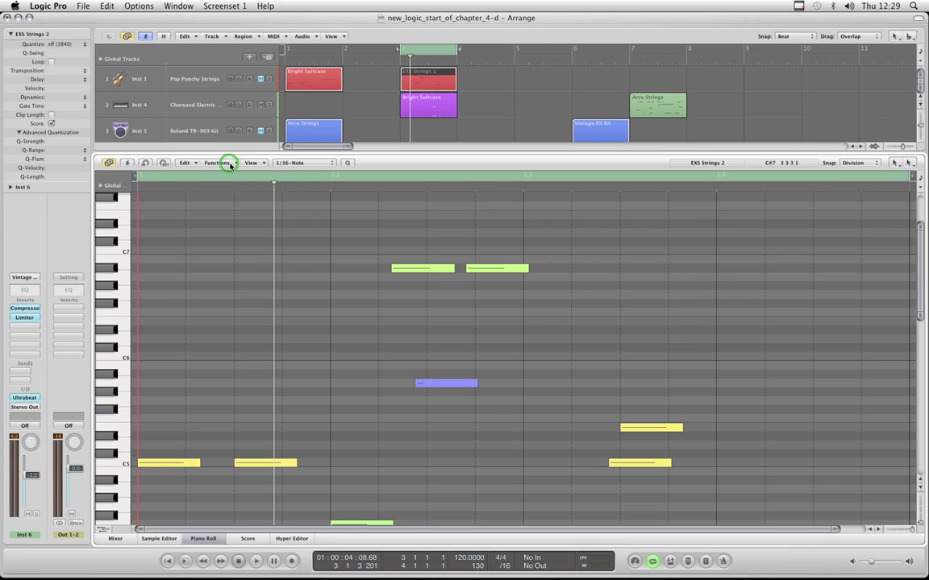
{"action": "left_click_drag", "start_coordinate": [228, 166], "coordinate": [653, 258]}
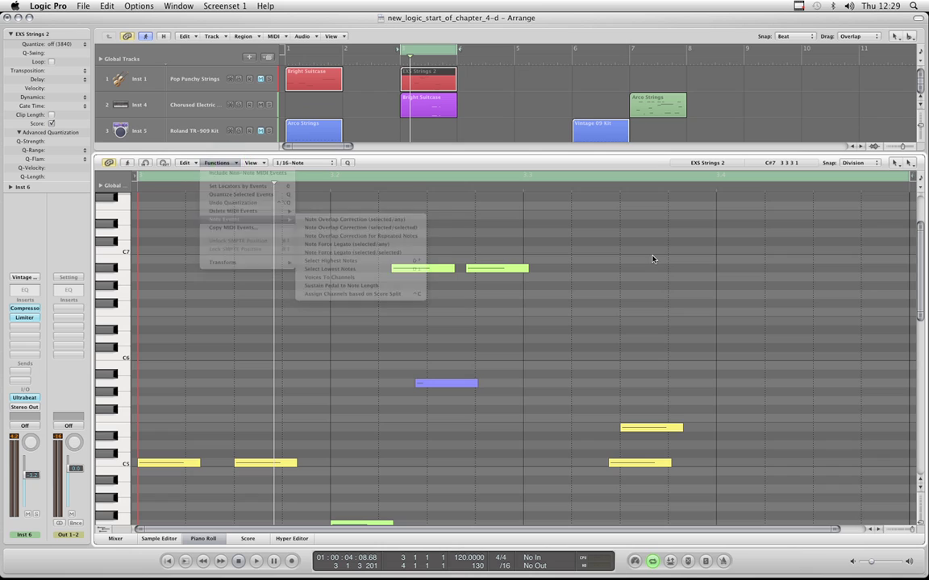
{"action": "left_click", "coordinate": [188, 166]}
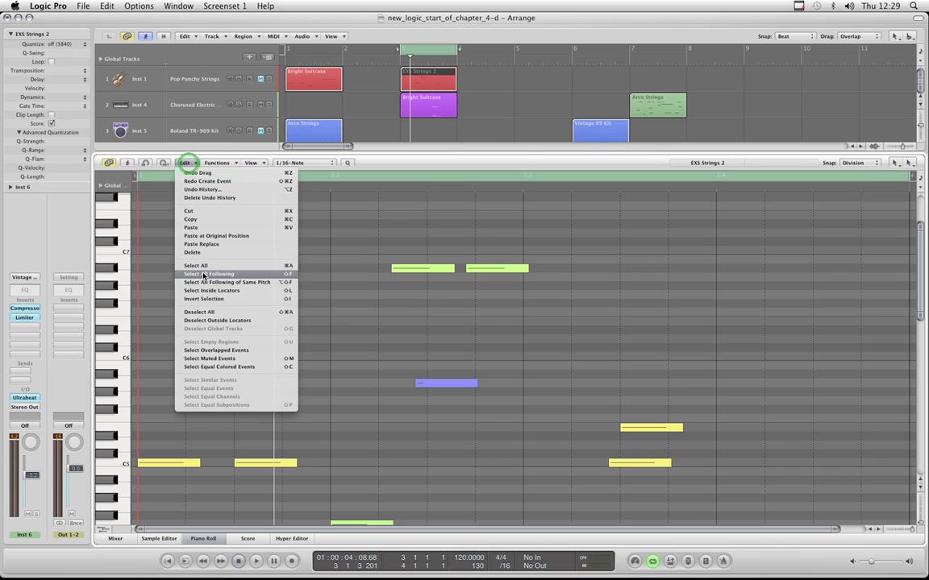
{"action": "left_click", "coordinate": [267, 354]}
{"action": "right_click", "coordinate": [609, 258]}
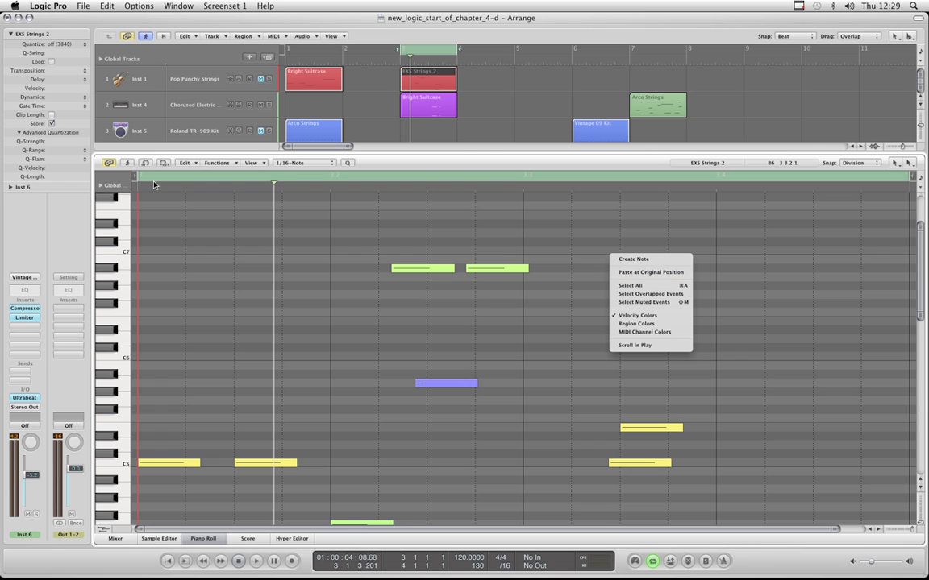
{"action": "left_click", "coordinate": [458, 216]}
- Review the shortcut commands offered for the second A#6 note, and dismiss them
{"action": "scroll", "coordinate": [564, 239], "scroll_direction": "down", "scroll_amount": 4}
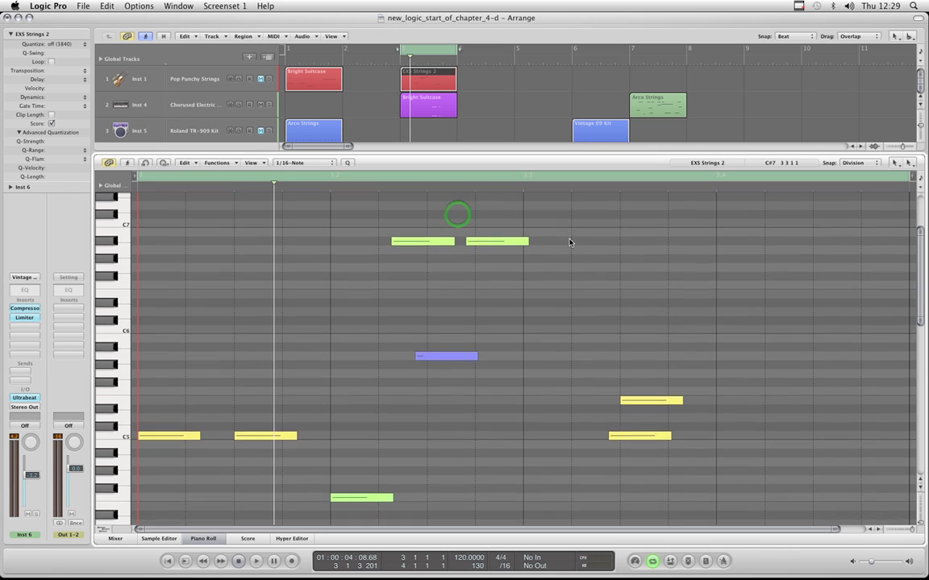
{"action": "right_click", "coordinate": [498, 213]}
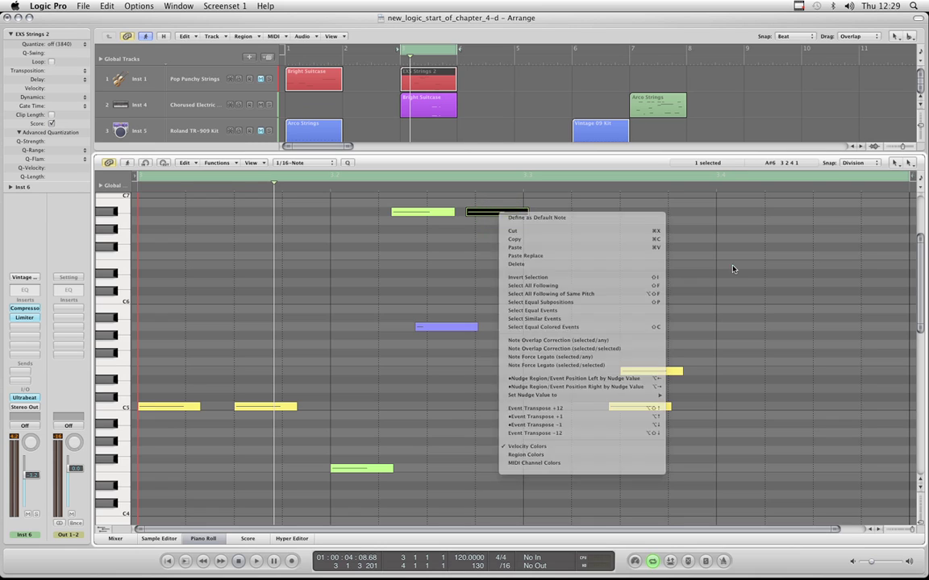
{"action": "left_click", "coordinate": [730, 264]}
- Define the violet A5 note as the default note
{"action": "left_click", "coordinate": [522, 304]}
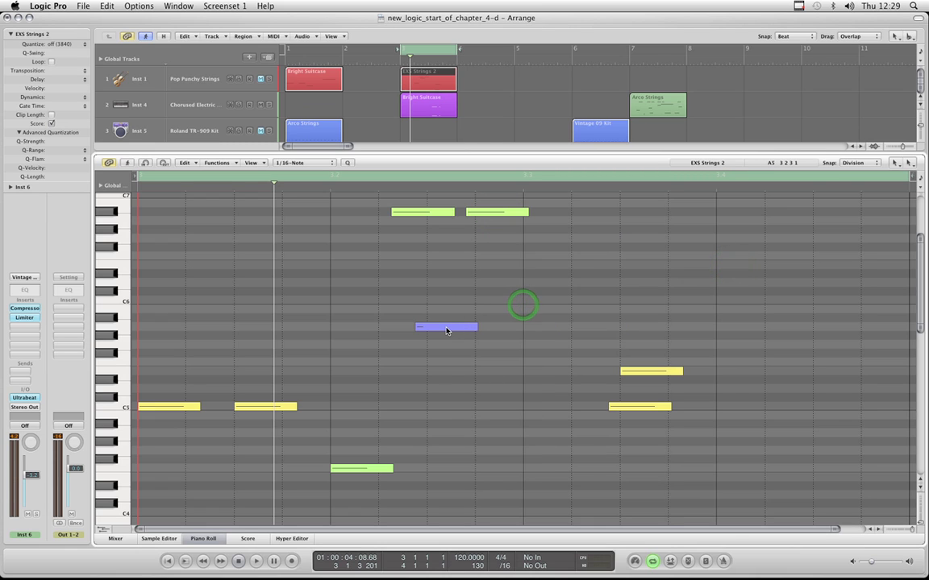
{"action": "right_click", "coordinate": [446, 331]}
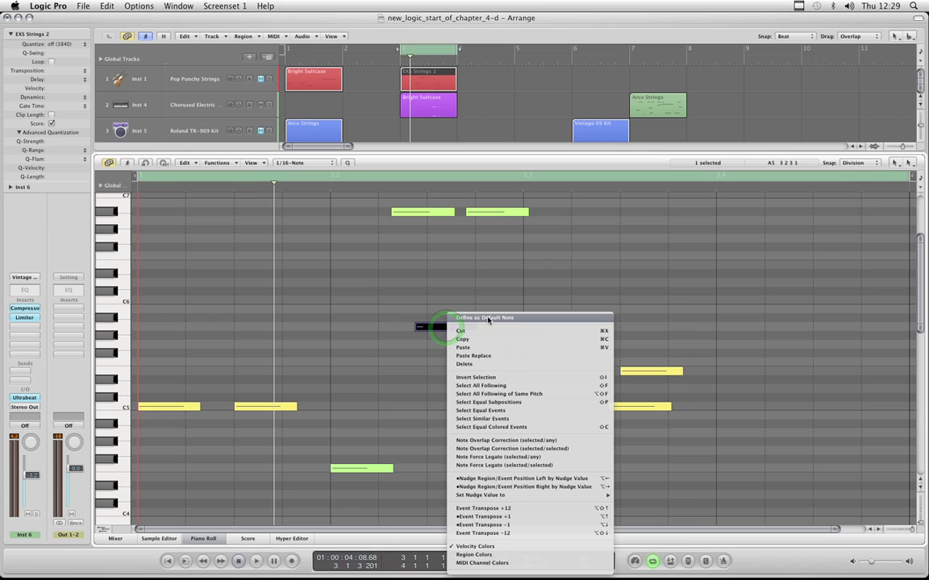
{"action": "left_click", "coordinate": [488, 318]}
- Add notes at D#6 and F6, position 3 3 1 1, with the Pencil Tool, undo both and return to the Pointer Tool
{"action": "key", "text": "Escape"}
{"action": "left_click", "coordinate": [532, 268]}
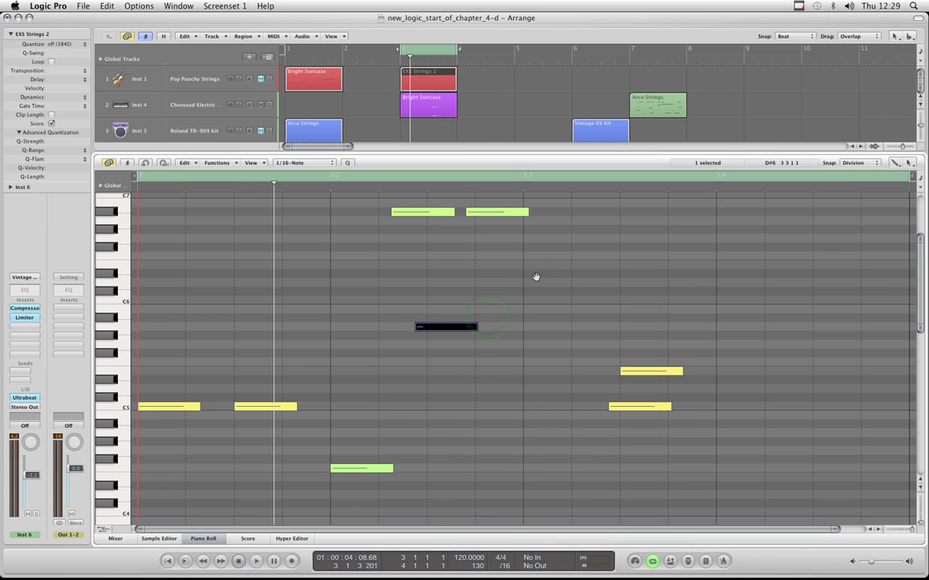
{"action": "left_click", "coordinate": [528, 274]}
{"action": "left_click", "coordinate": [537, 255]}
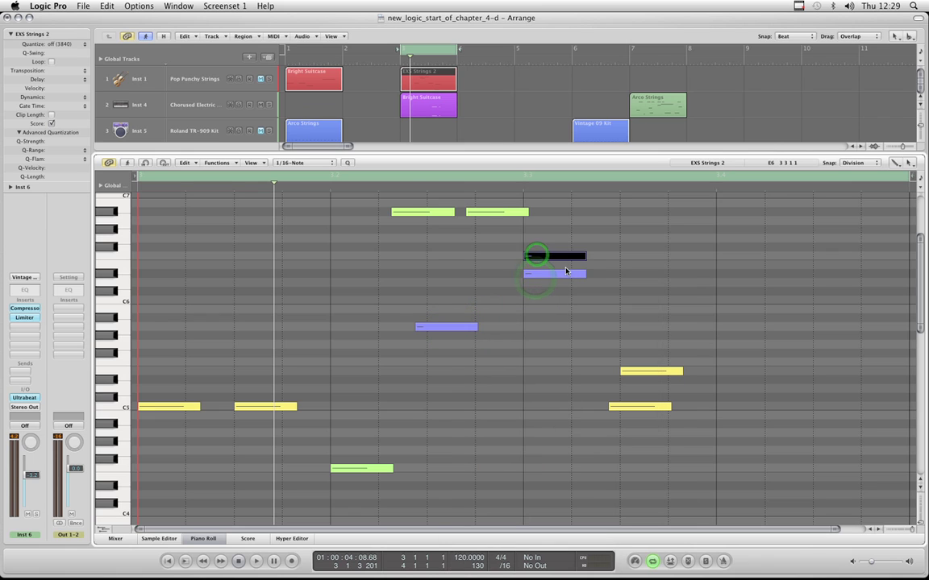
{"action": "key", "text": "super+z"}
{"action": "key", "text": "super+z"}
{"action": "scroll", "coordinate": [554, 254], "scroll_direction": "up", "scroll_amount": 4}
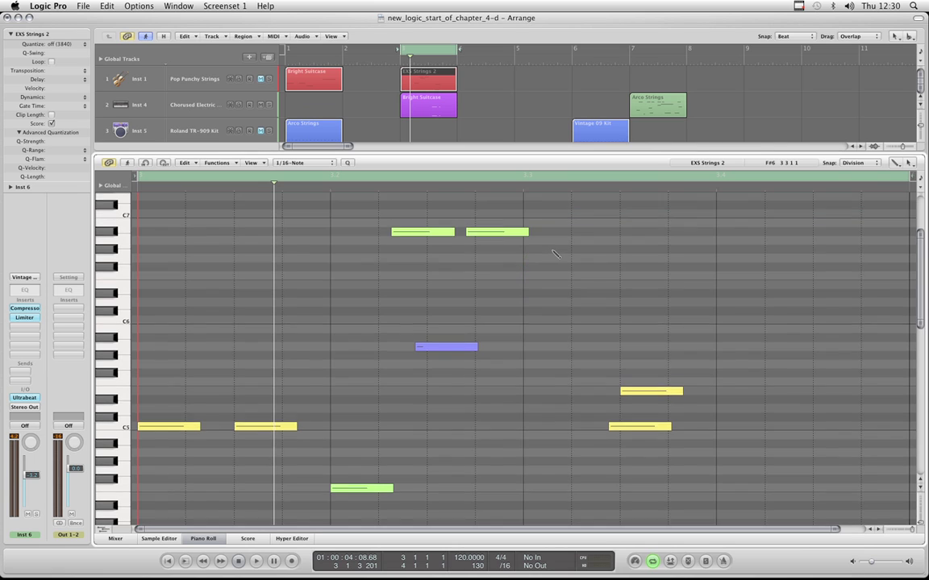
{"action": "key", "text": "Escape"}
{"action": "left_click", "coordinate": [501, 227]}
- Examine the second A#6 note's shortcut commands, including nudge and transpose, and compare them with the Piano Roll's Functions commands
{"action": "right_click", "coordinate": [509, 274]}
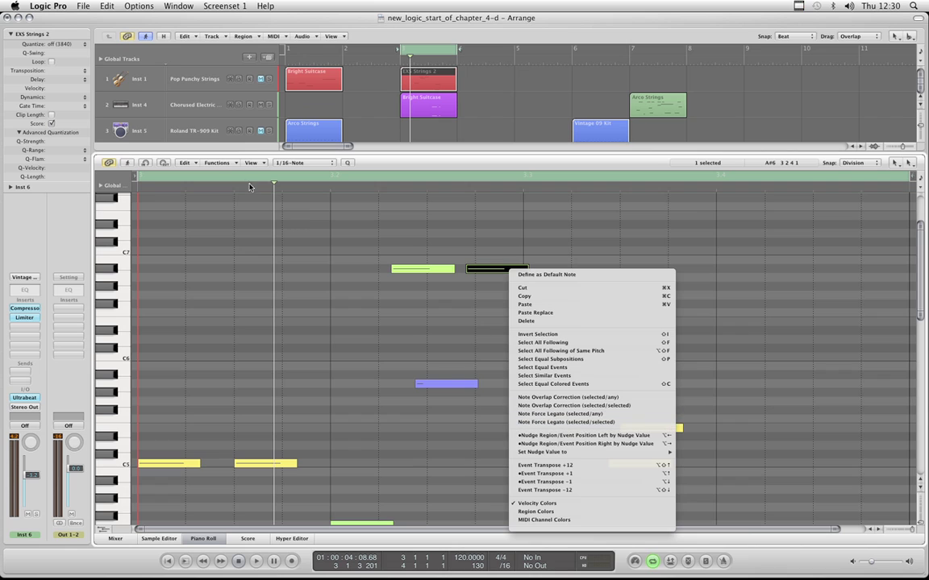
{"action": "left_click", "coordinate": [297, 220]}
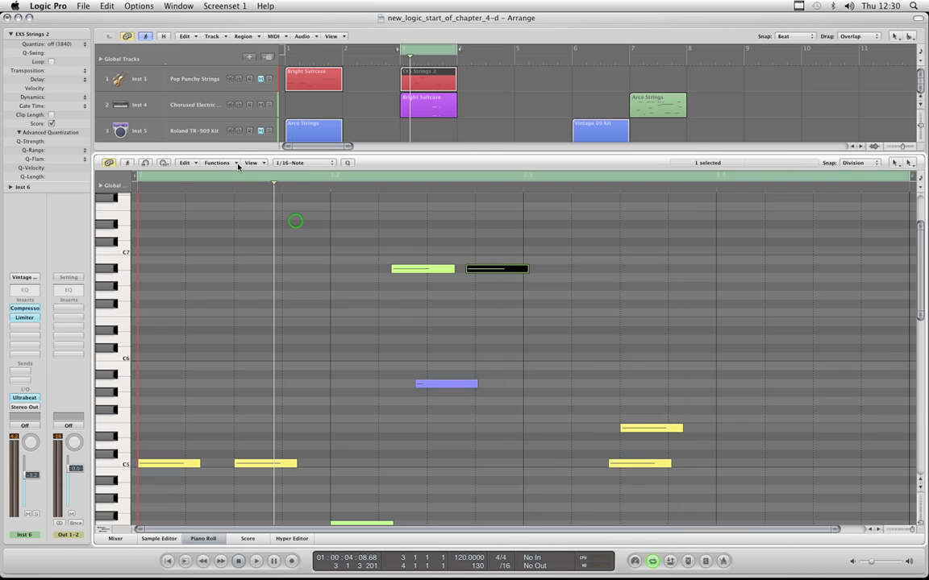
{"action": "left_click", "coordinate": [236, 163]}
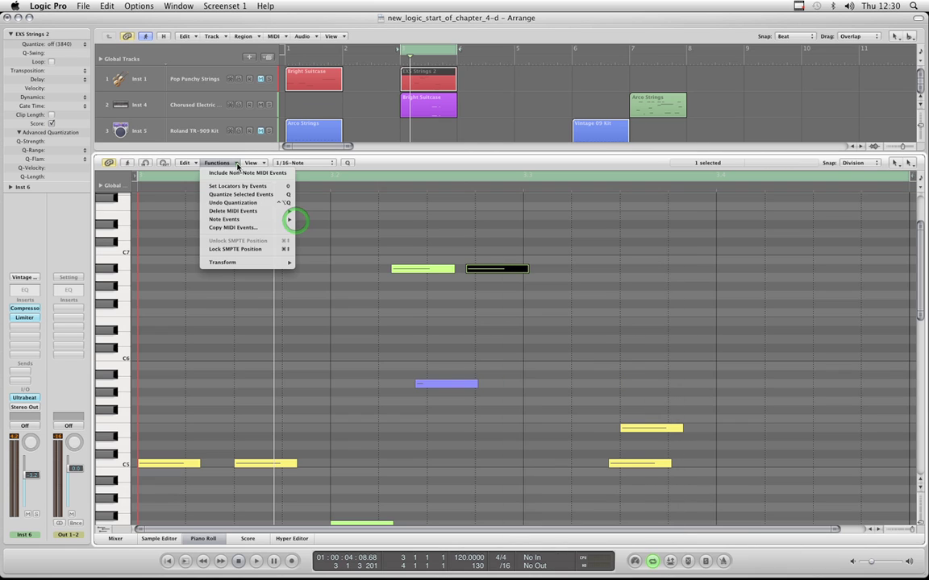
{"action": "left_click", "coordinate": [648, 264]}
{"action": "right_click", "coordinate": [500, 273]}
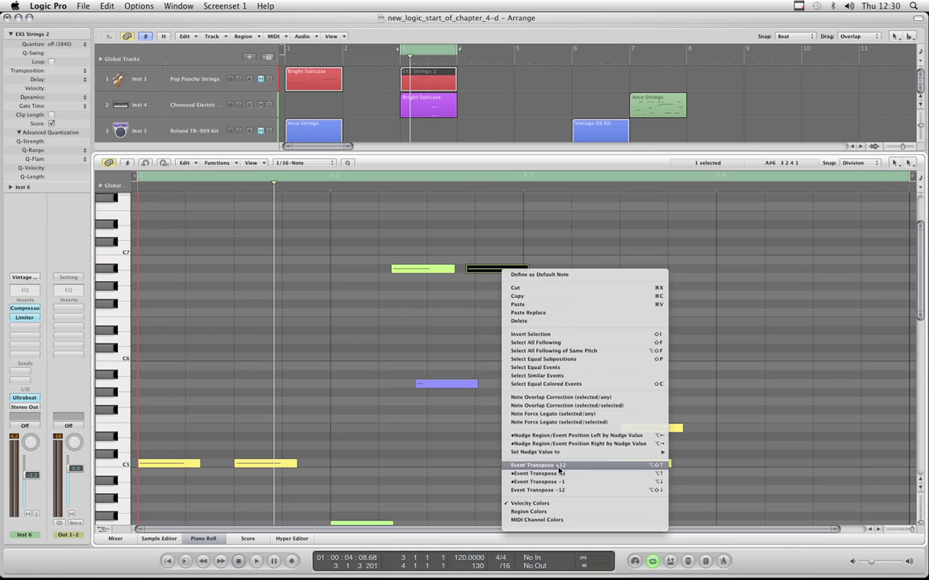
{"action": "mouse_move", "coordinate": [546, 453]}
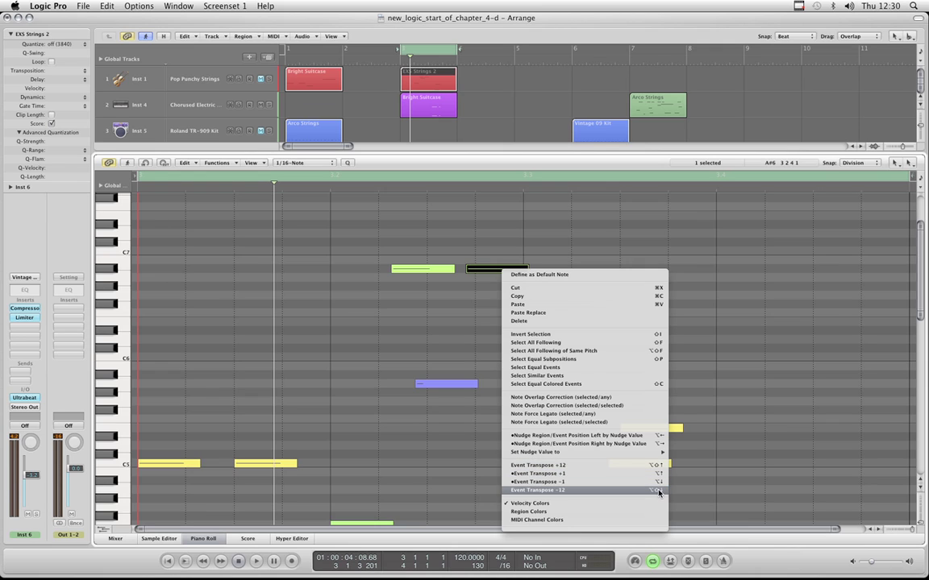
{"action": "left_click", "coordinate": [722, 393]}
- Select the C5 and E5 notes just before beat 3.4 and transpose them up five semitones
{"action": "scroll", "coordinate": [709, 391], "scroll_direction": "up", "scroll_amount": 5}
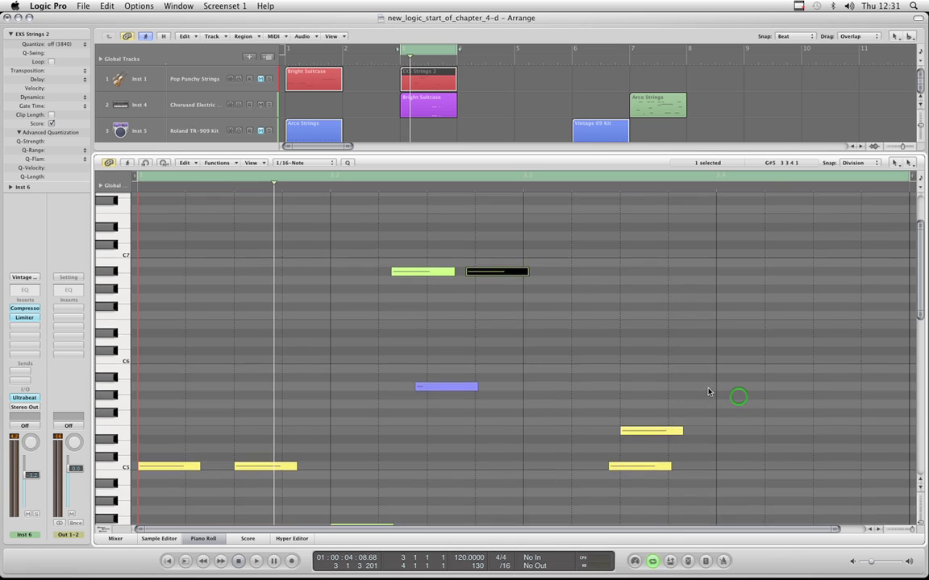
{"action": "scroll", "coordinate": [708, 392], "scroll_direction": "down", "scroll_amount": 5}
{"action": "left_click_drag", "start_coordinate": [585, 352], "coordinate": [653, 415]}
{"action": "scroll", "coordinate": [755, 436], "scroll_direction": "down", "scroll_amount": 4}
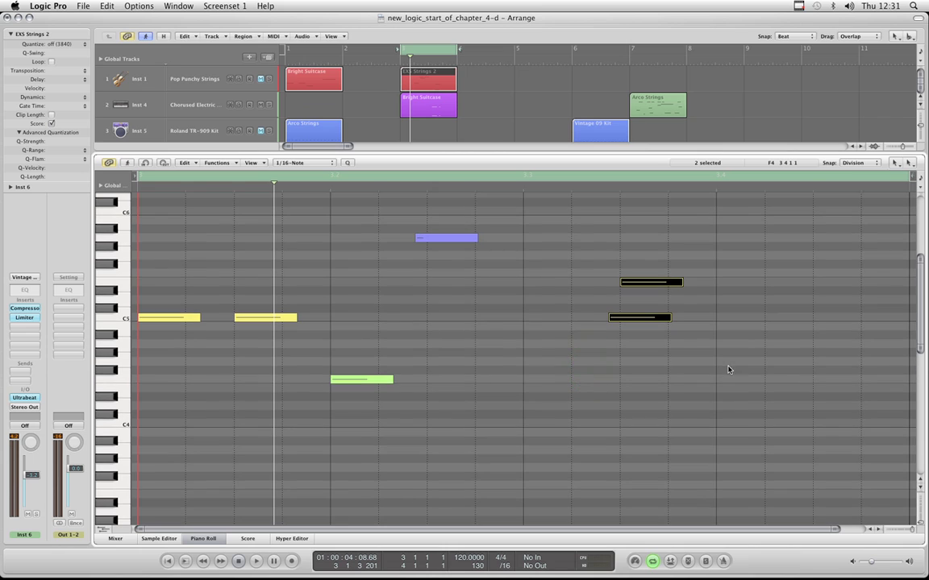
{"action": "key", "text": "alt+Up"}
{"action": "key", "text": "alt+Up"}
{"action": "key", "text": "alt+Up"}
{"action": "key", "text": "alt+Up"}
{"action": "key", "text": "alt+Up"}
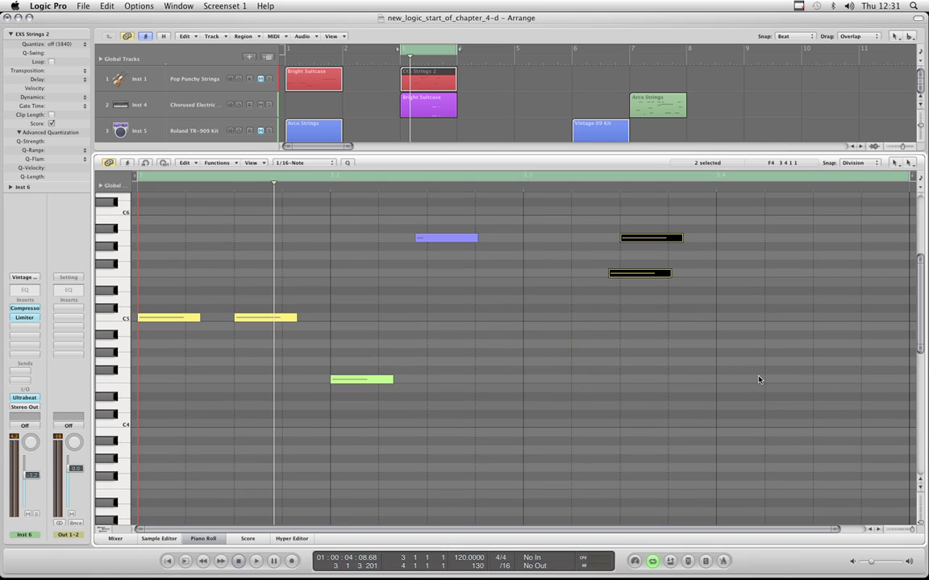
- Transpose the two selected notes down and up in single semitones, finishing at E4 and G#4
{"action": "key", "text": "alt+Down"}
{"action": "key", "text": "alt+Down"}
{"action": "key", "text": "alt+Down"}
{"action": "key", "text": "alt+Down"}
{"action": "key", "text": "alt+Down"}
{"action": "key", "text": "alt+Down"}
{"action": "key", "text": "alt+Down"}
{"action": "key", "text": "alt+Down"}
{"action": "key", "text": "alt+Down"}
{"action": "key", "text": "alt+Down"}
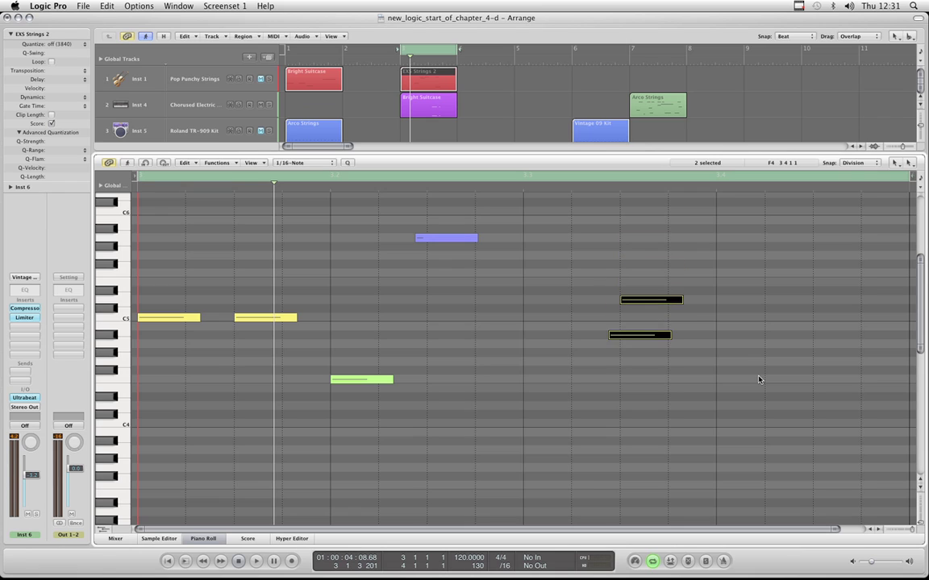
{"action": "key", "text": "alt+Down"}
{"action": "key", "text": "alt+Up"}
{"action": "key", "text": "alt+Up"}
{"action": "key", "text": "alt+Up"}
{"action": "key", "text": "alt+Up"}
{"action": "key", "text": "alt+Up"}
{"action": "key", "text": "alt+Down"}
{"action": "key", "text": "alt+Down"}
{"action": "key", "text": "alt+Down"}
{"action": "key", "text": "alt+Down"}
{"action": "key", "text": "alt+Up"}
{"action": "key", "text": "alt+Up"}
{"action": "key", "text": "alt+Up"}
{"action": "key", "text": "alt+Up"}
{"action": "key", "text": "alt+Up"}
{"action": "key", "text": "alt+Down"}
{"action": "key", "text": "alt+Down"}
{"action": "key", "text": "alt+Down"}
{"action": "key", "text": "alt+Down"}
{"action": "key", "text": "alt+Down"}
{"action": "key", "text": "alt+Down"}
{"action": "key", "text": "alt+Down"}
{"action": "key", "text": "alt+Down"}
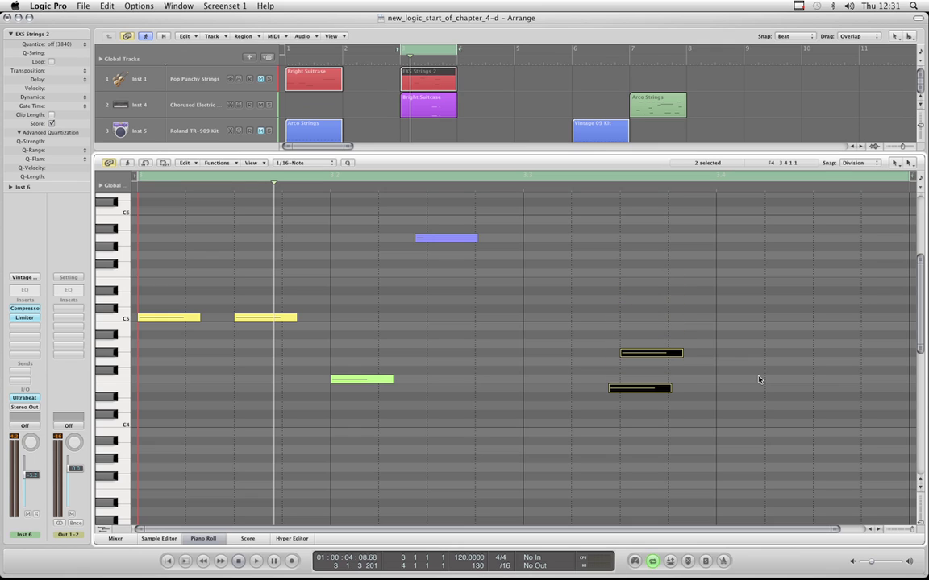
- Transpose the two selected notes up and down by 12 semitones, finishing at E5 and G#5, and deselect them
{"action": "key", "text": "alt+shift+Up"}
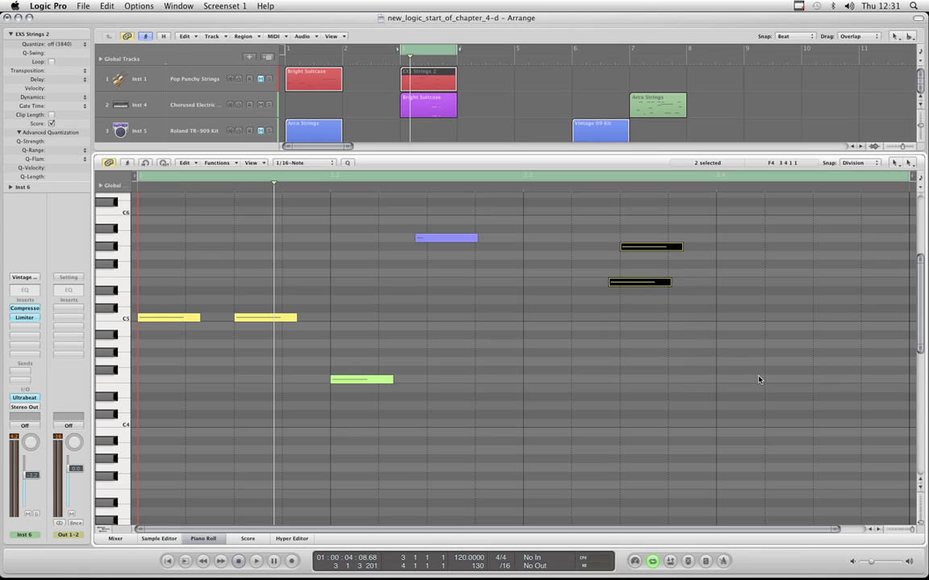
{"action": "key", "text": "alt+shift+Down"}
{"action": "key", "text": "alt+shift+Down"}
{"action": "key", "text": "alt+shift+Up"}
{"action": "key", "text": "alt+shift+Up"}
{"action": "key", "text": "alt+shift+Down"}
{"action": "key", "text": "alt+shift+Down"}
{"action": "key", "text": "alt+shift+Up"}
{"action": "key", "text": "alt+shift+Up"}
{"action": "left_click", "coordinate": [650, 389]}
- Set the nudge value to Division from the second A#6 note's shortcut commands
{"action": "scroll", "coordinate": [649, 390], "scroll_direction": "up", "scroll_amount": 5}
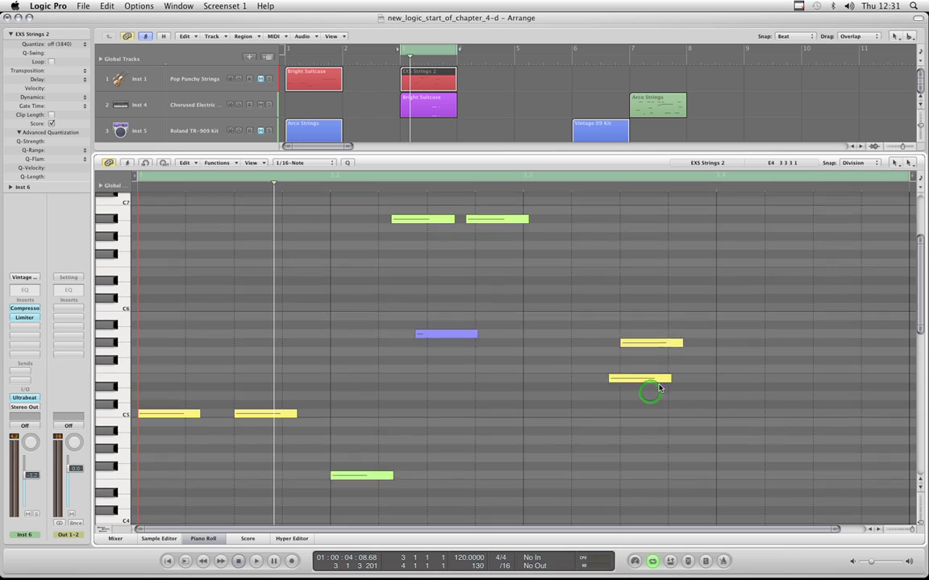
{"action": "right_click", "coordinate": [492, 231]}
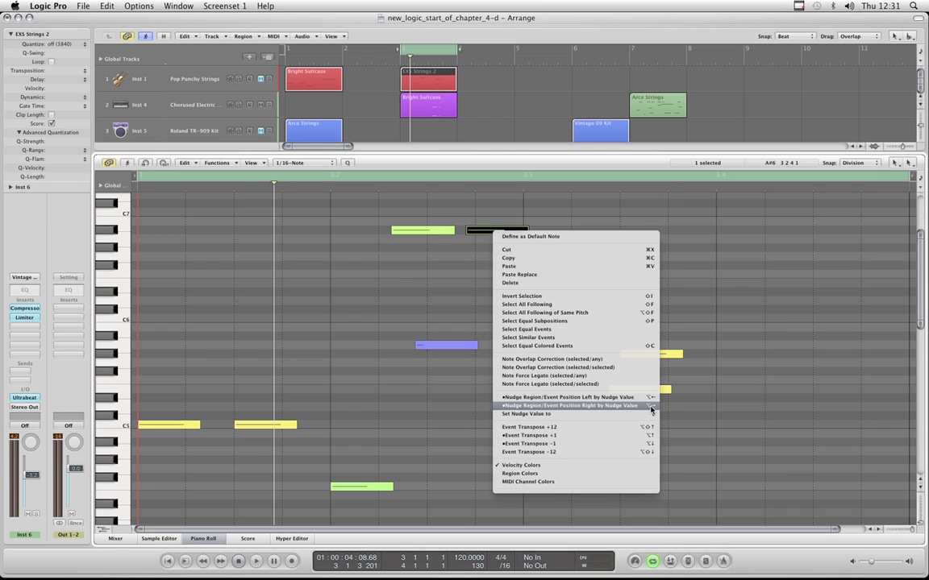
{"action": "mouse_move", "coordinate": [631, 416]}
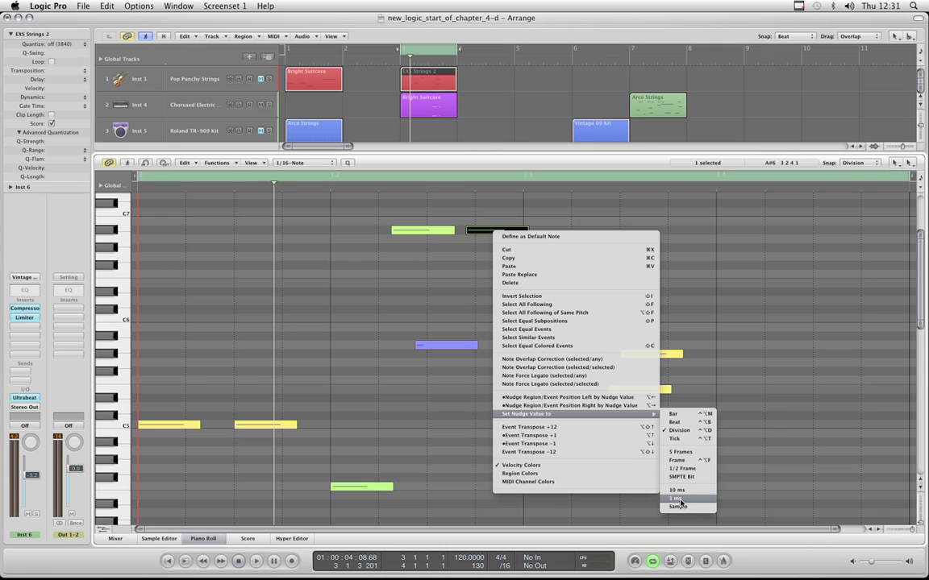
{"action": "left_click", "coordinate": [684, 433]}
- Compare the nudge commands for the second A#6 note with the commands for empty grid space, and dismiss them
{"action": "right_click", "coordinate": [495, 230]}
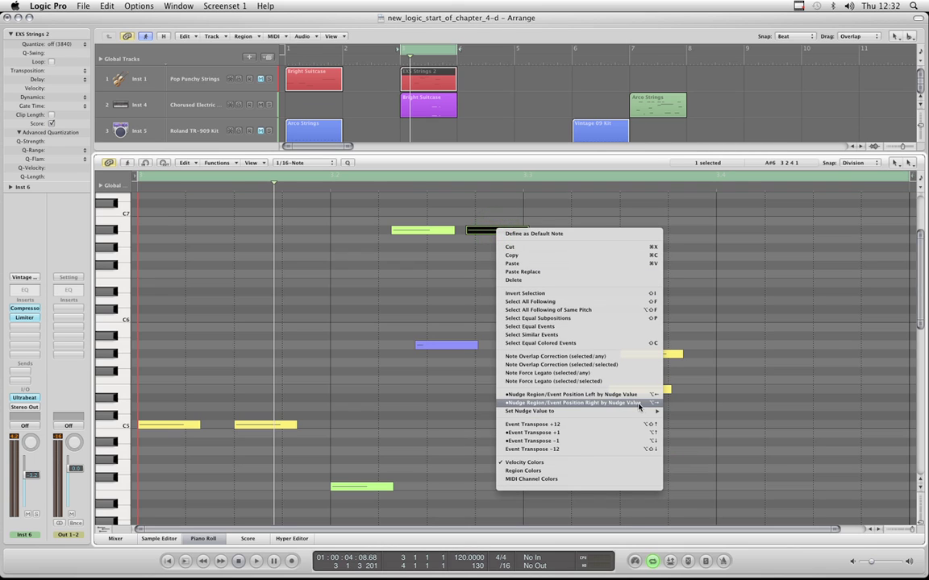
{"action": "right_click", "coordinate": [740, 279]}
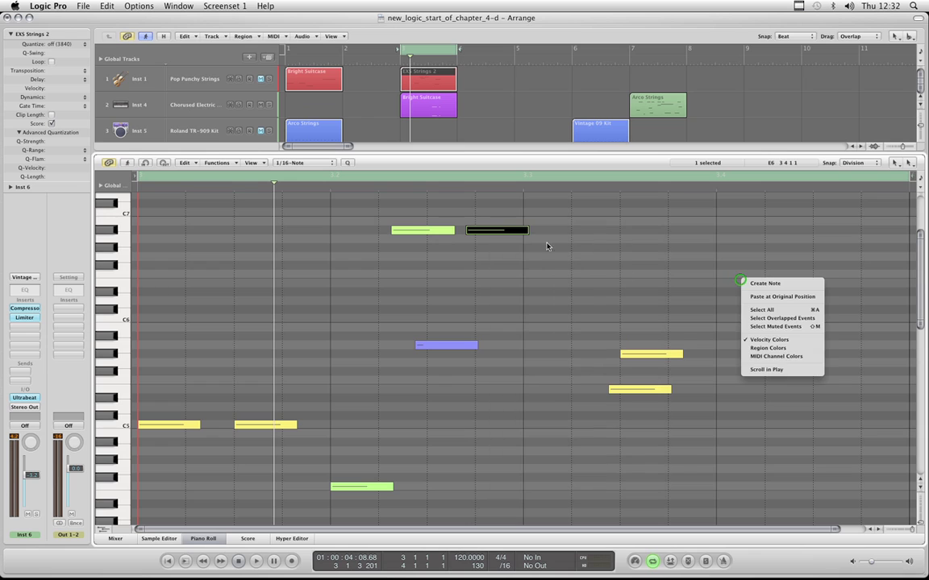
{"action": "left_click", "coordinate": [650, 258]}
- Move the Bright Suitcase and EXS Strings 2 regions from bar 3 to bar 8, and return Bright Suitcase to bar 3
{"action": "left_click_drag", "start_coordinate": [432, 106], "coordinate": [715, 105]}
{"action": "left_click_drag", "start_coordinate": [430, 78], "coordinate": [715, 73]}
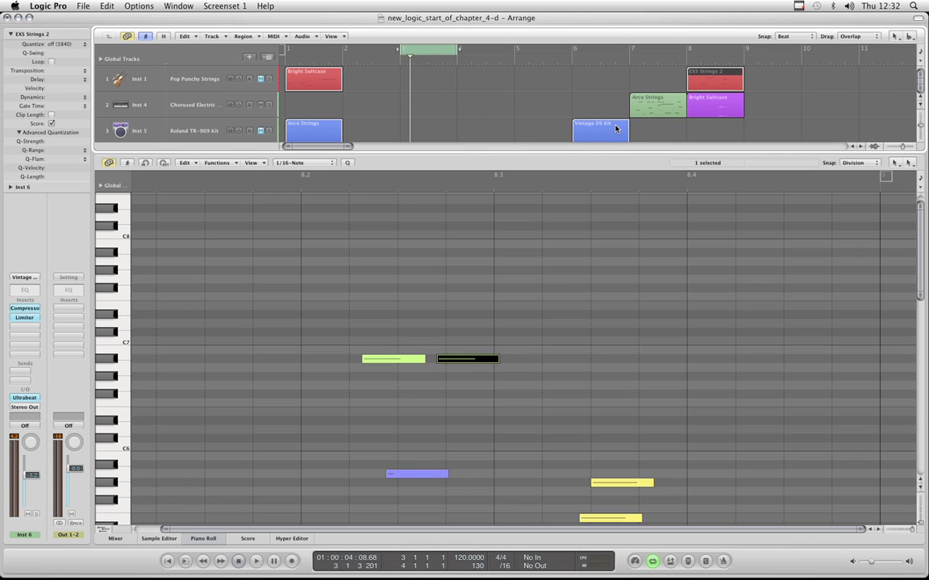
{"action": "left_click_drag", "start_coordinate": [725, 111], "coordinate": [432, 106]}
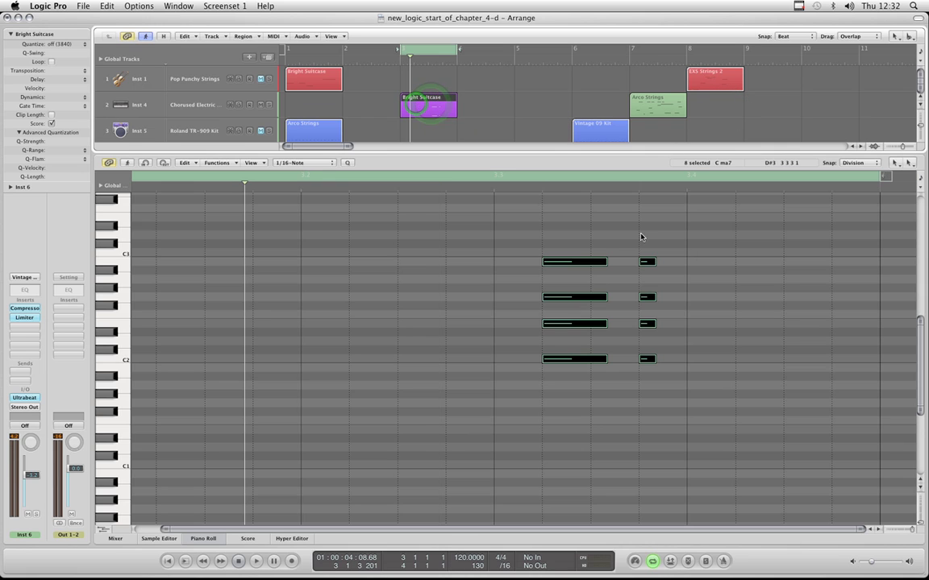
- Deselect the Bright Suitcase notes in the Piano Roll, and briefly play and stop the cycled bar
{"action": "scroll", "coordinate": [698, 255], "scroll_direction": "up", "scroll_amount": 2}
{"action": "left_click", "coordinate": [531, 283]}
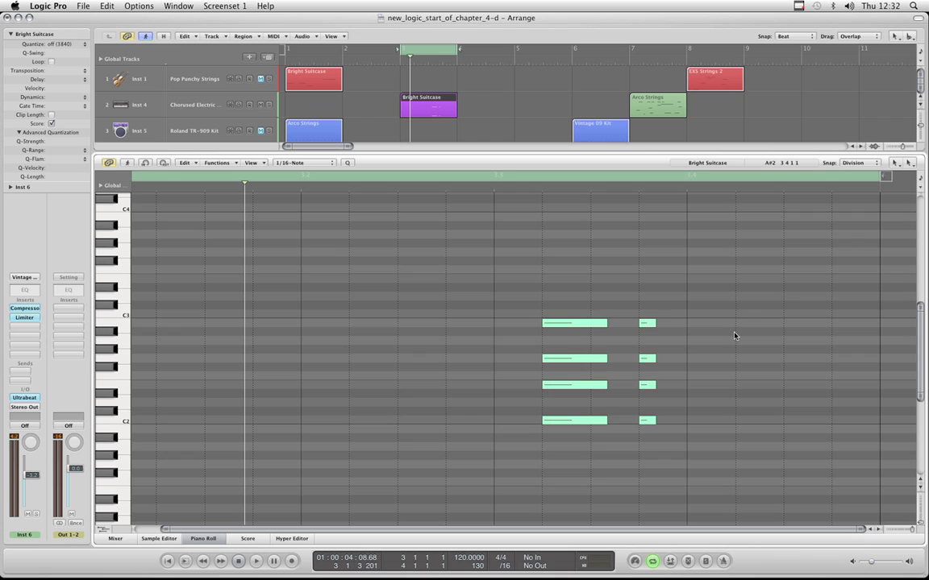
{"action": "scroll", "coordinate": [733, 336], "scroll_direction": "down", "scroll_amount": 2}
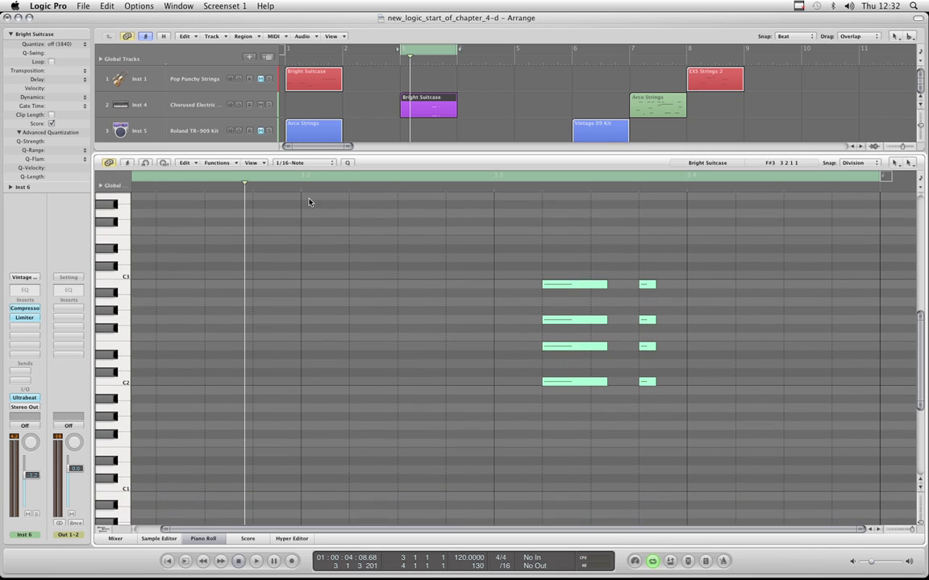
{"action": "key", "text": "space"}
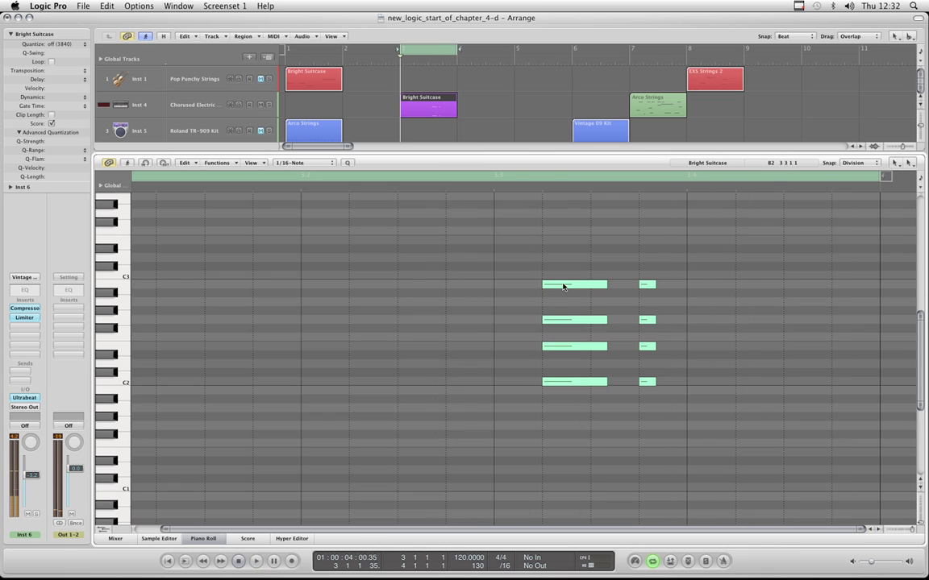
{"action": "key", "text": "space"}
- Clear the current selection, then select all eight Bright Suitcase notes and move them one division earlier to 3 3 1
{"action": "scroll", "coordinate": [506, 132], "scroll_direction": "down", "scroll_amount": 3}
{"action": "left_click", "coordinate": [504, 130]}
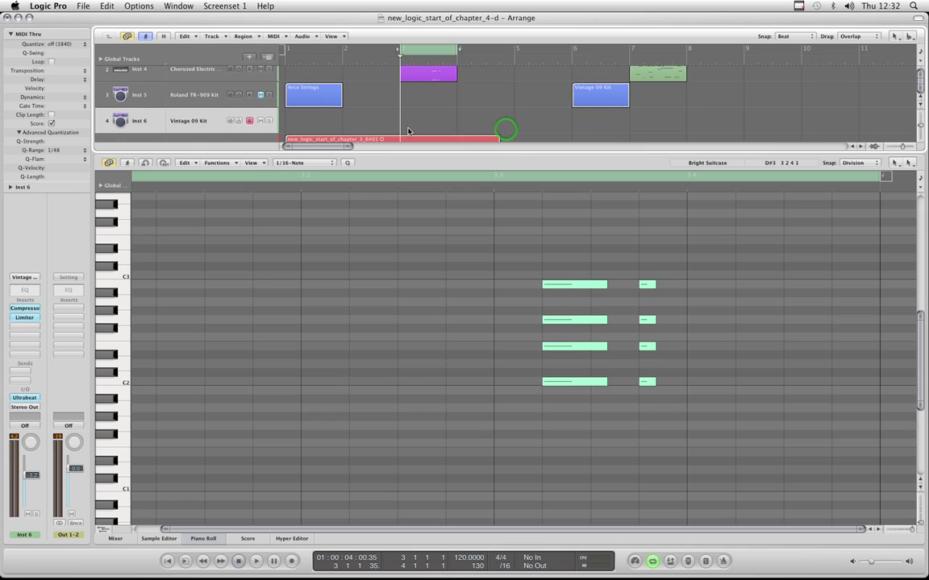
{"action": "left_click_drag", "start_coordinate": [527, 276], "coordinate": [668, 421]}
{"action": "left_click_drag", "start_coordinate": [573, 289], "coordinate": [525, 289]}
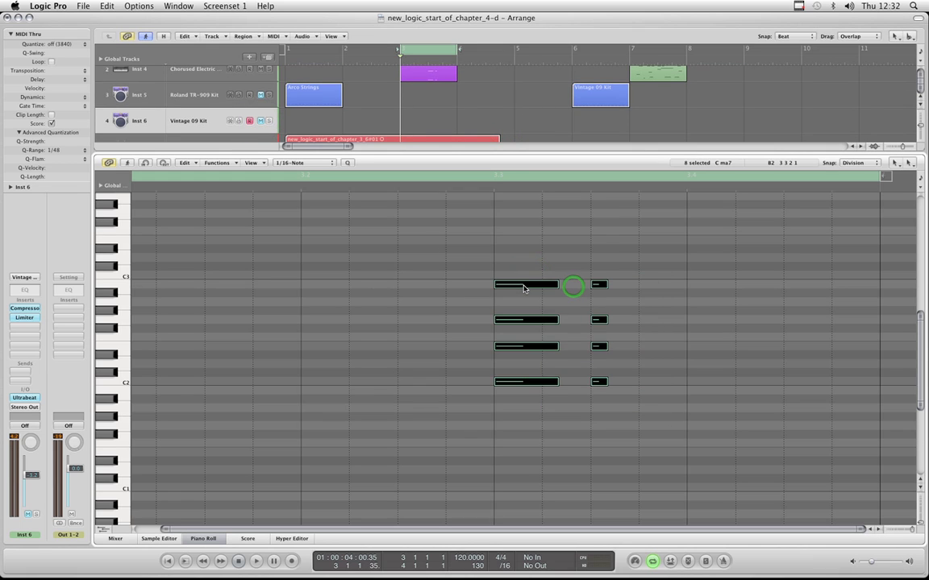
- Audition the cycled bar with the Vintage 09 Kit track muted and again with it unmuted, stopping playback after each pass
{"action": "key", "text": "space"}
{"action": "scroll", "coordinate": [693, 346], "scroll_direction": "up", "scroll_amount": 2}
{"action": "scroll", "coordinate": [701, 357], "scroll_direction": "up", "scroll_amount": 2}
{"action": "scroll", "coordinate": [701, 357], "scroll_direction": "down", "scroll_amount": 4}
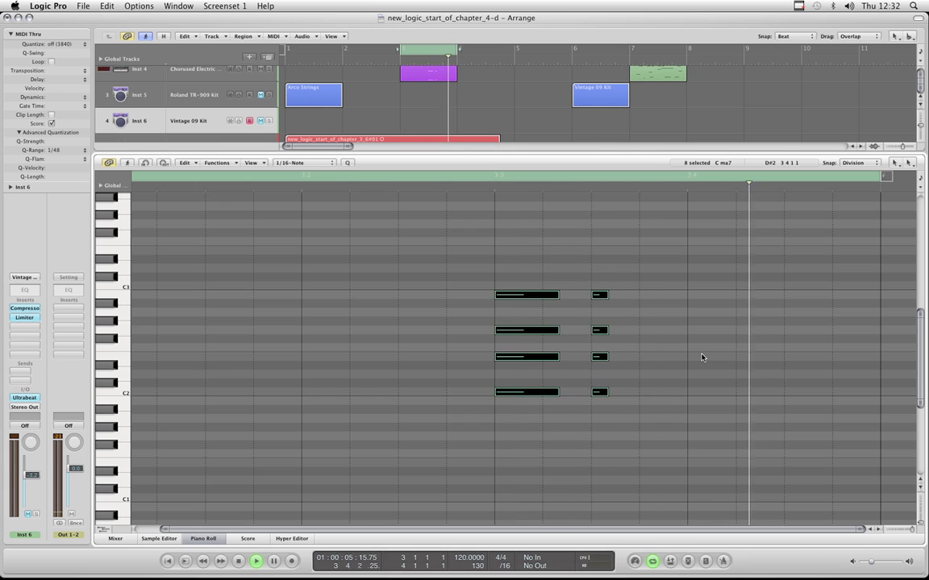
{"action": "key", "text": "space"}
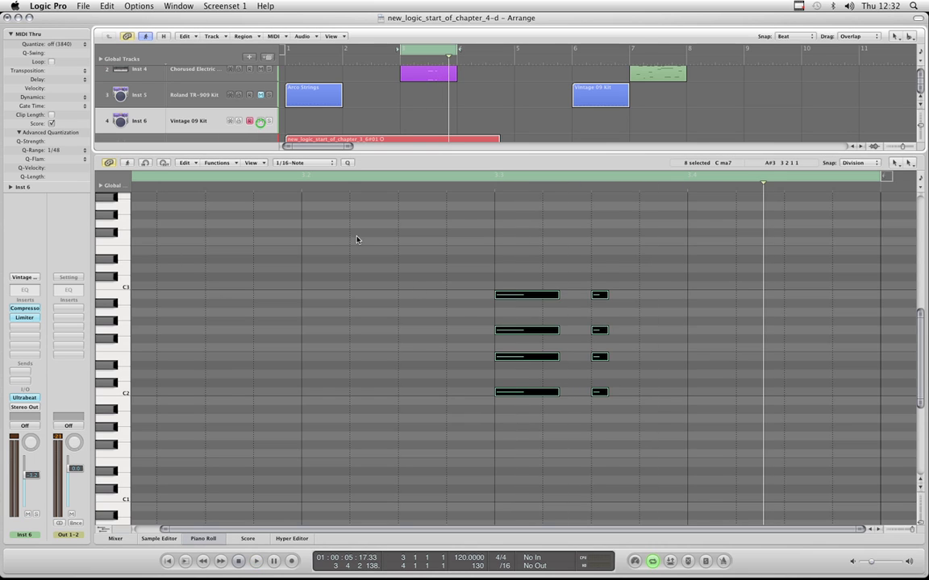
{"action": "key", "text": "space"}
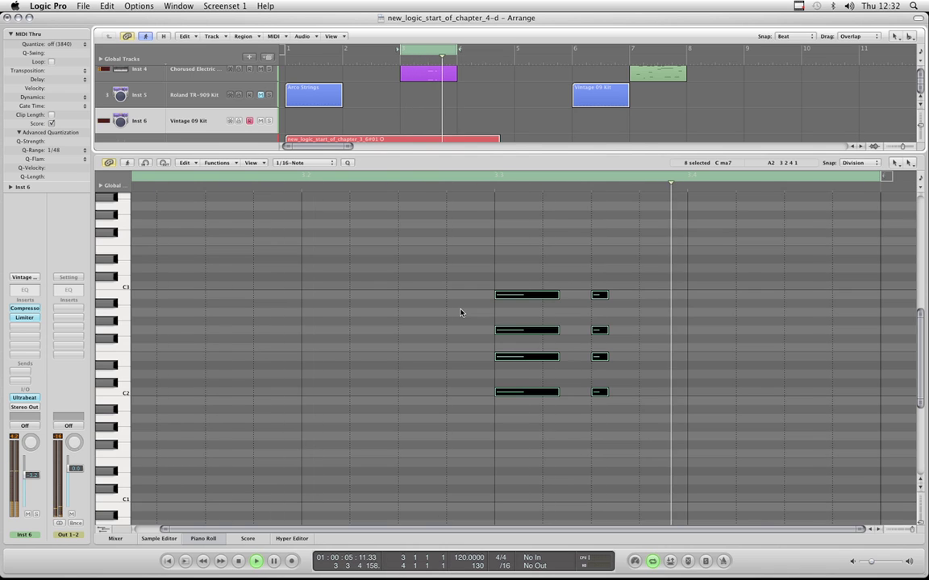
{"action": "scroll", "coordinate": [526, 91], "scroll_direction": "up", "scroll_amount": 2}
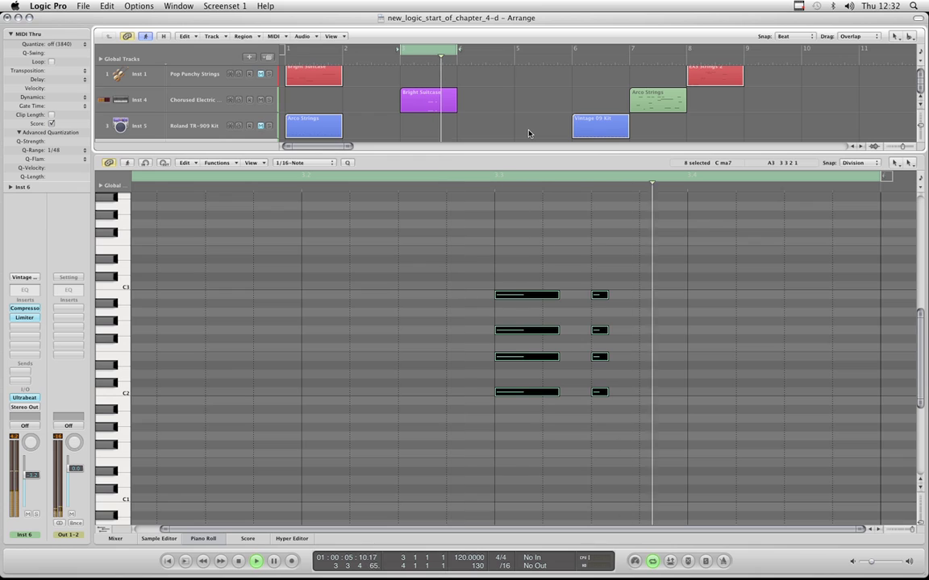
{"action": "key", "text": "space"}
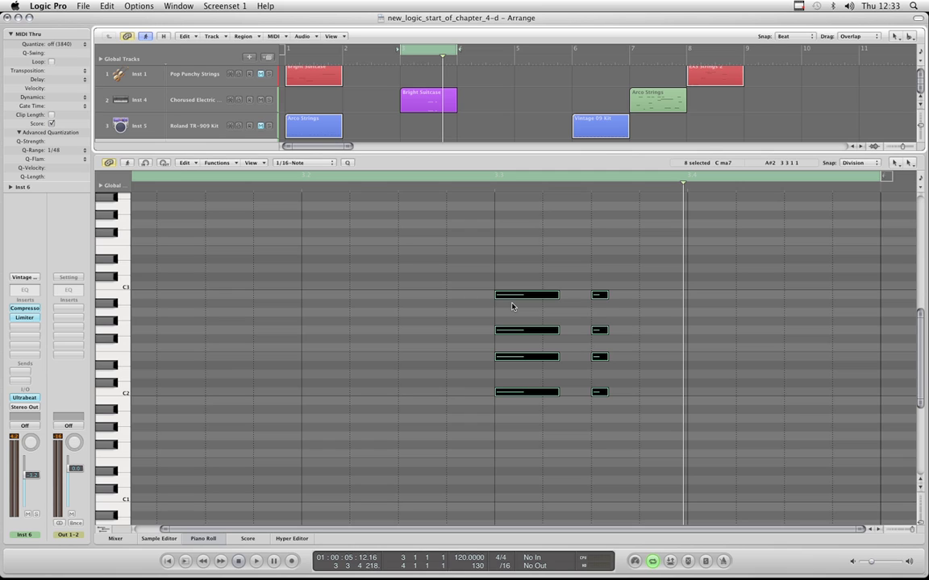
- Nudge the eight selected notes three divisions later, followed by eight divisions earlier, to 3 1 4
{"action": "left_click", "coordinate": [571, 168]}
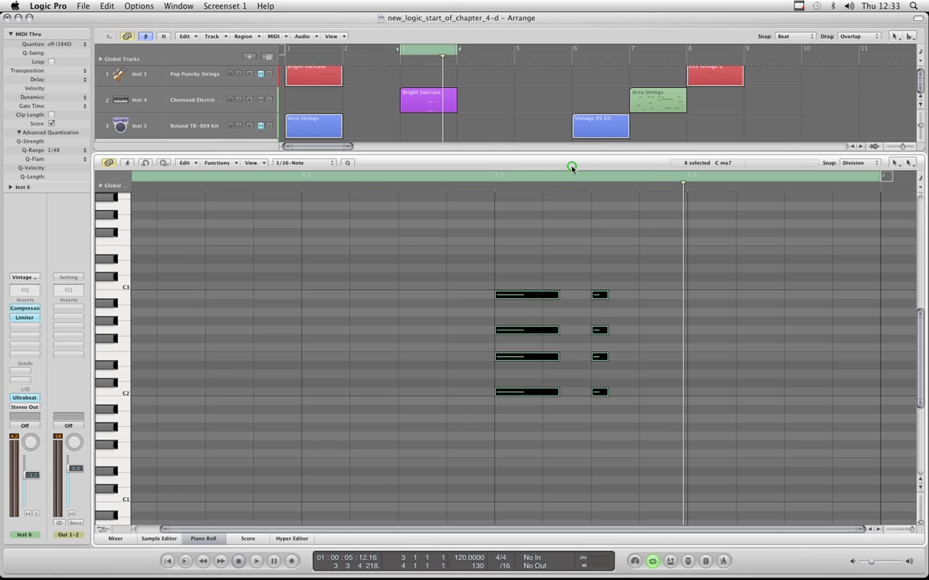
{"action": "key", "text": "alt+Right"}
{"action": "key", "text": "alt+Right"}
{"action": "key", "text": "alt+Right"}
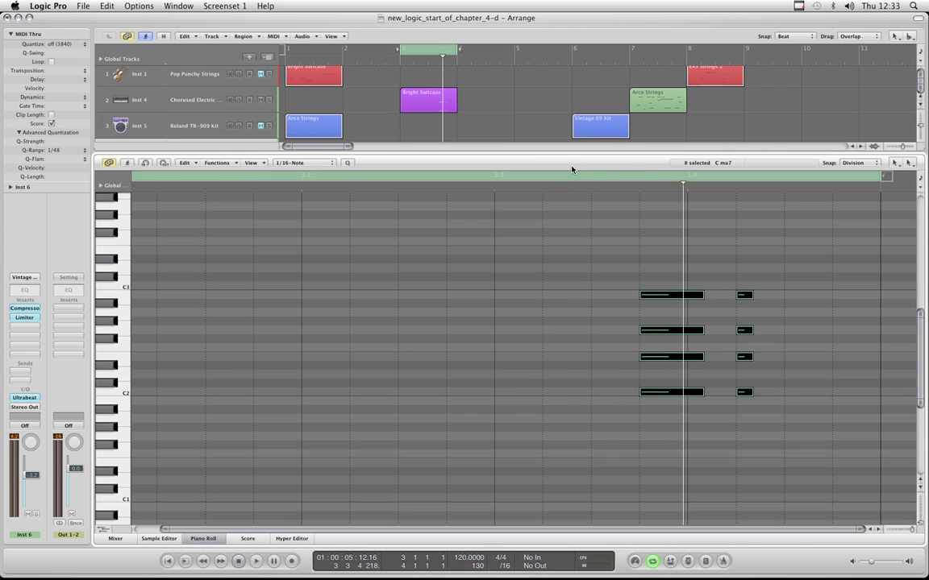
{"action": "key", "text": "alt+Left"}
{"action": "key", "text": "alt+Left"}
{"action": "key", "text": "alt+Left"}
{"action": "key", "text": "alt+Left"}
{"action": "key", "text": "alt+Left"}
{"action": "key", "text": "alt+Left"}
{"action": "key", "text": "alt+Left"}
{"action": "key", "text": "alt+Left"}
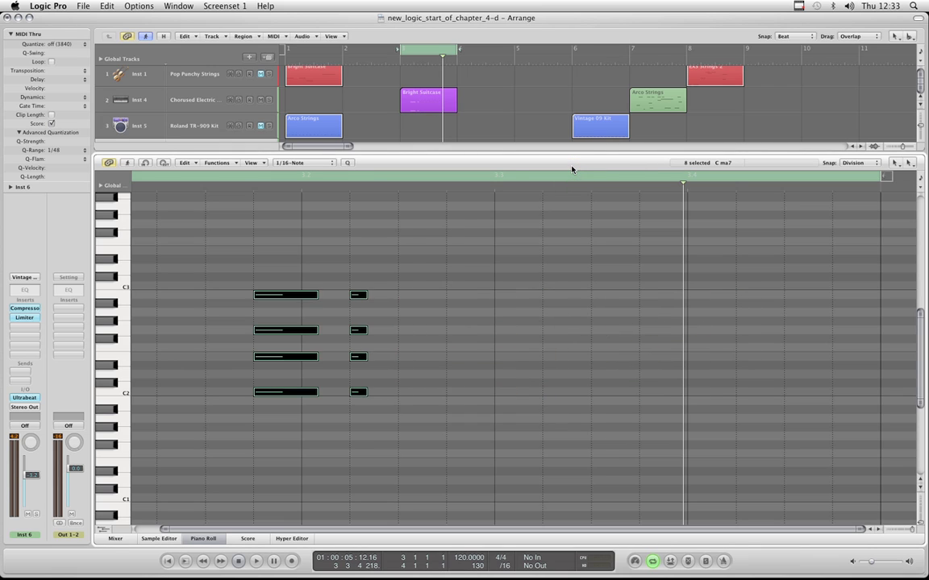
- Nudge the eight notes nine divisions later to beat 4, and bring them back by nudges to 3 3 2
{"action": "key", "text": "alt+Right"}
{"action": "key", "text": "alt+Right"}
{"action": "key", "text": "alt+Right"}
{"action": "key", "text": "alt+Right"}
{"action": "key", "text": "alt+Right"}
{"action": "key", "text": "alt+Right"}
{"action": "key", "text": "alt+Right"}
{"action": "key", "text": "alt+Right"}
{"action": "key", "text": "alt+Right"}
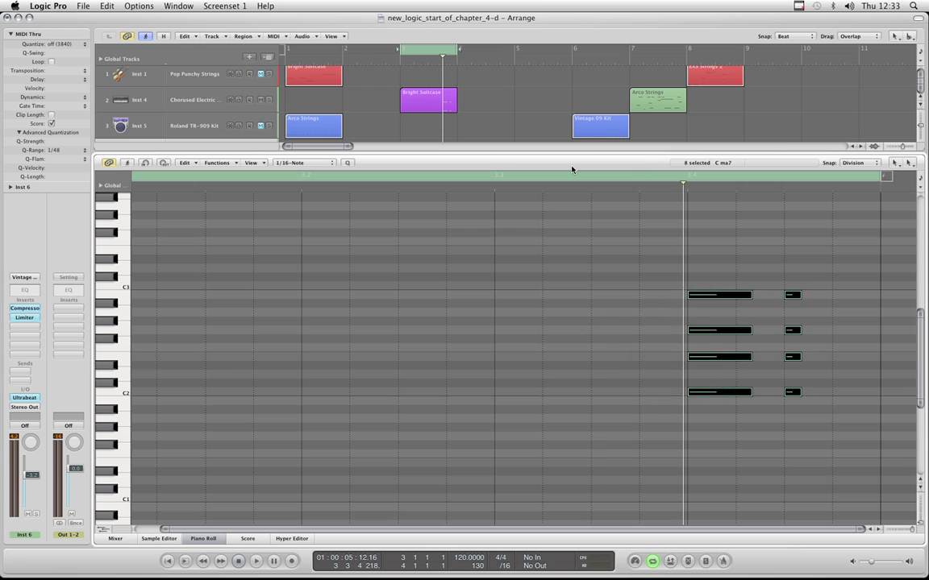
{"action": "key", "text": "alt+Left"}
{"action": "key", "text": "alt+Left"}
{"action": "key", "text": "alt+Left"}
{"action": "key", "text": "alt+Left"}
{"action": "key", "text": "alt+Left"}
{"action": "key", "text": "alt+Left"}
{"action": "key", "text": "alt+Right"}
{"action": "key", "text": "alt+Right"}
{"action": "key", "text": "alt+Right"}
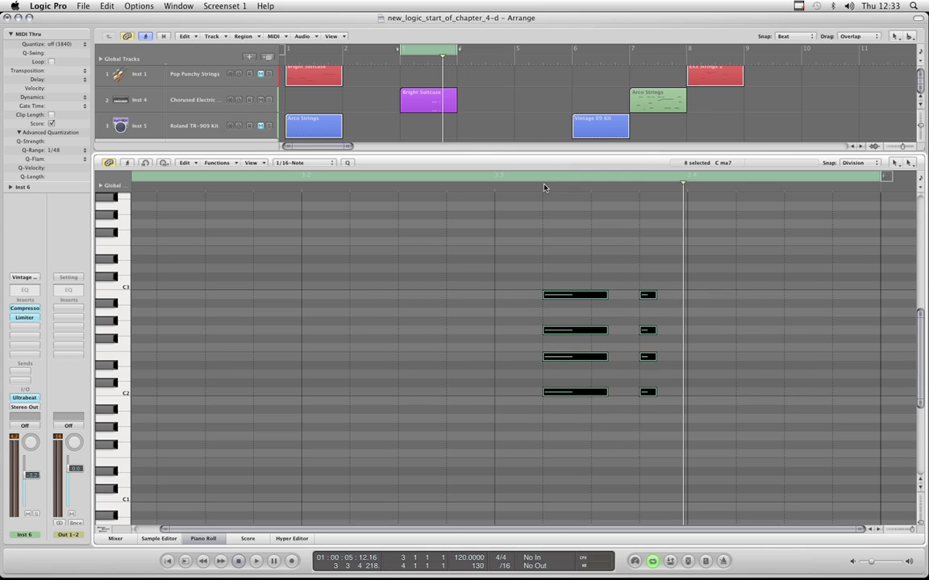
- Move the eight notes slightly later so they sit off the grid, and check the Piano Roll's Snap options, leaving Division selected
{"action": "mouse_move", "coordinate": [562, 297]}
{"action": "left_mouse_down"}
{"action": "mouse_move", "coordinate": [545, 297]}
{"action": "mouse_move", "coordinate": [591, 298]}
{"action": "mouse_move", "coordinate": [574, 288]}
{"action": "left_mouse_up"}
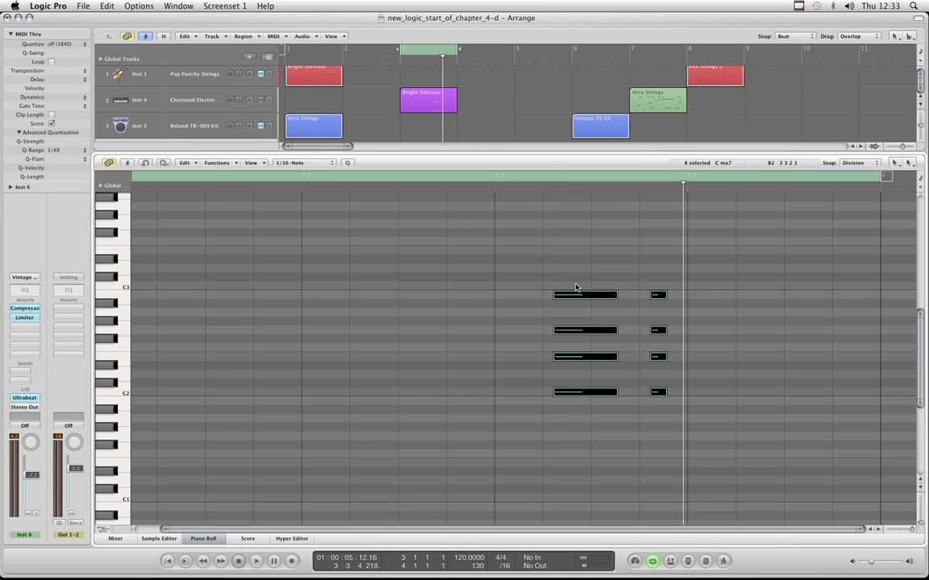
{"action": "left_click", "coordinate": [854, 166]}
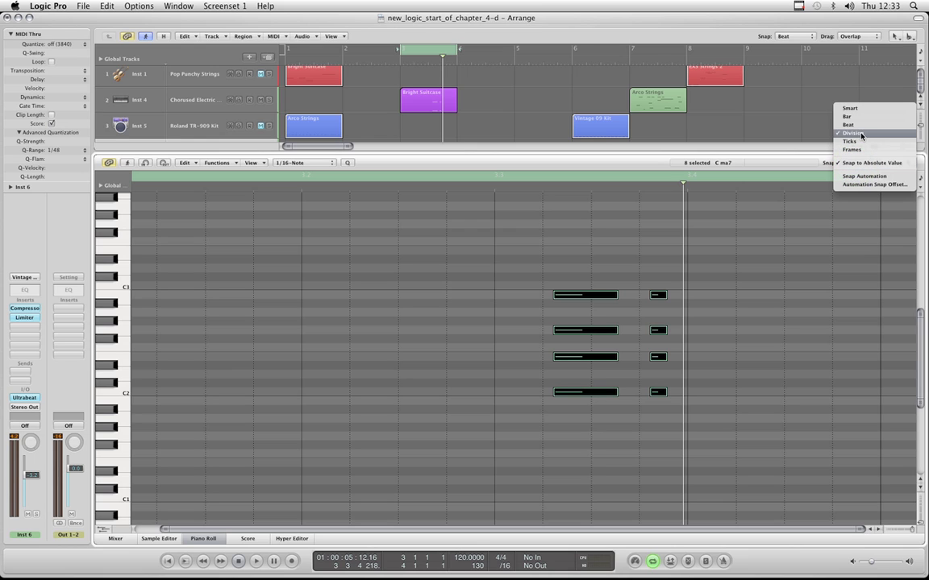
{"action": "left_click", "coordinate": [631, 165]}
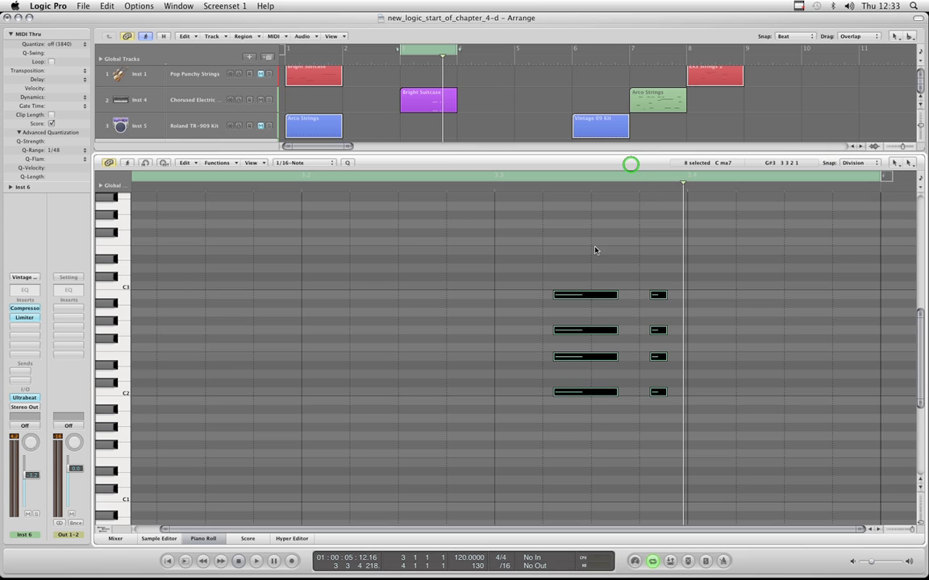
- Nudge the eight off-grid notes six divisions earlier, keeping their offset from the grid
{"action": "key", "text": "alt+Left"}
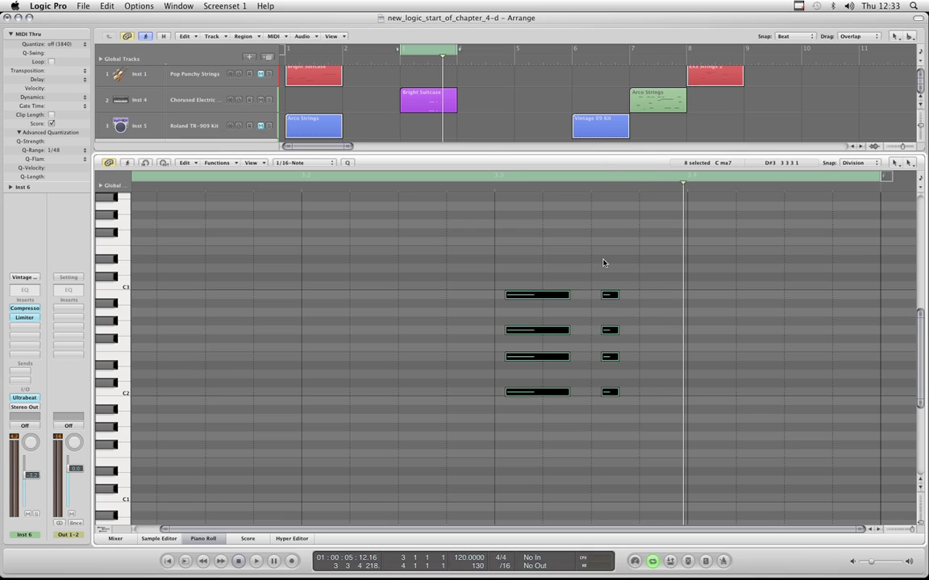
{"action": "key", "text": "alt+Left"}
{"action": "key", "text": "alt+Left"}
{"action": "key", "text": "alt+Left"}
{"action": "key", "text": "alt+Left"}
{"action": "key", "text": "alt+Left"}
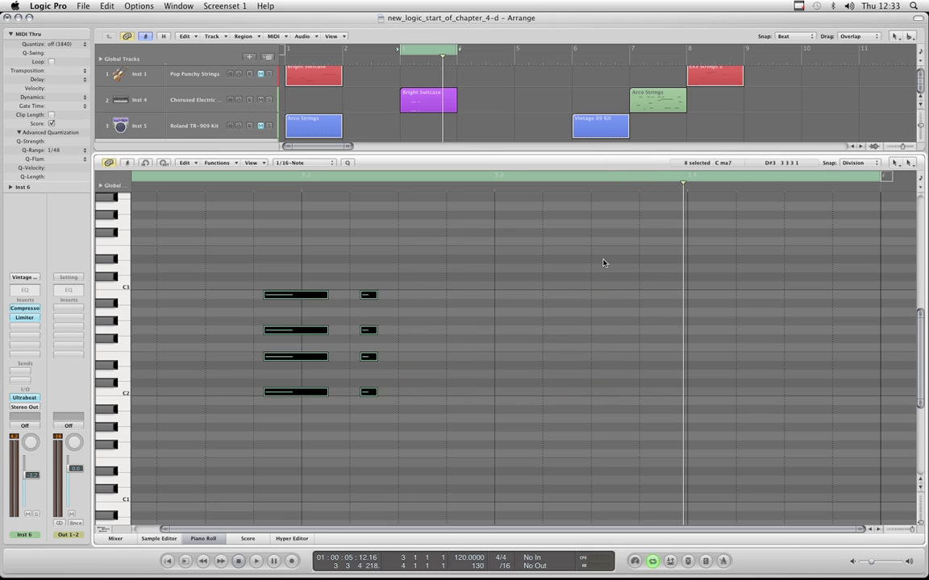
- Nudge the off-grid notes back and forth by divisions until they start just after beat 4 of bar 3
{"action": "key", "text": "alt+Right"}
{"action": "key", "text": "alt+Right"}
{"action": "key", "text": "alt+Right"}
{"action": "key", "text": "alt+Right"}
{"action": "key", "text": "alt+Right"}
{"action": "key", "text": "alt+Right"}
{"action": "key", "text": "alt+Right"}
{"action": "key", "text": "alt+Left"}
{"action": "key", "text": "alt+Left"}
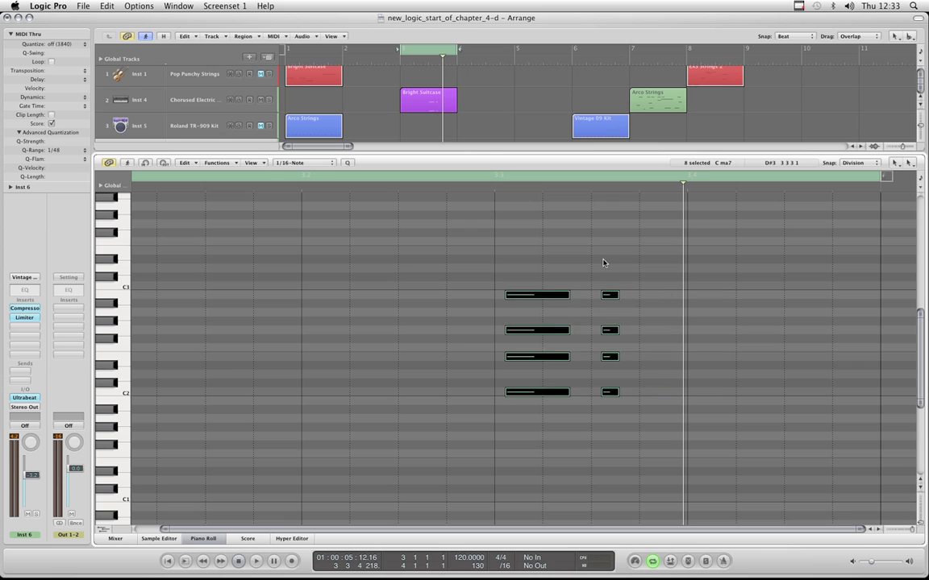
{"action": "key", "text": "alt+Left"}
{"action": "key", "text": "alt+Left"}
{"action": "key", "text": "alt+Right"}
{"action": "key", "text": "alt+Right"}
{"action": "key", "text": "alt+Right"}
{"action": "key", "text": "alt+Right"}
{"action": "key", "text": "alt+Right"}
{"action": "key", "text": "alt+Right"}
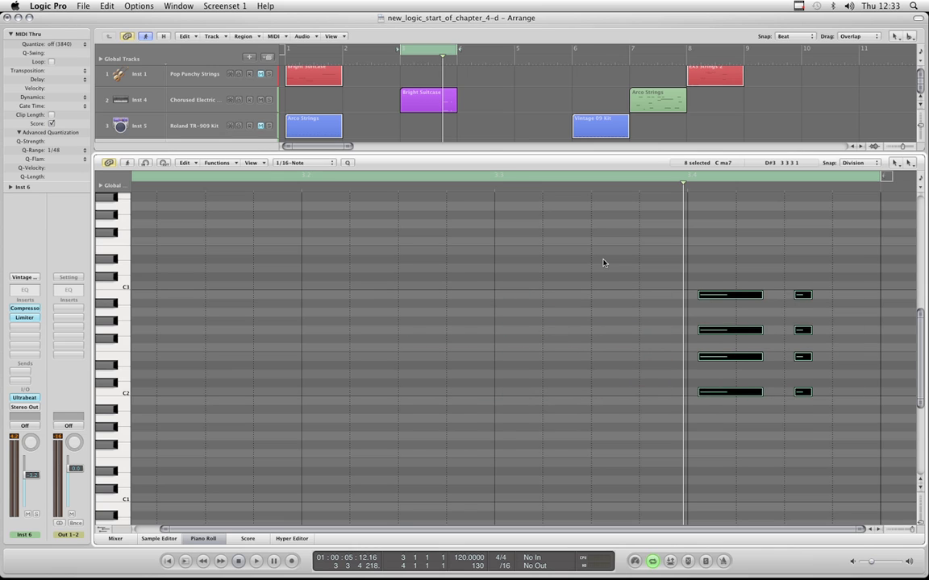
- Nudge the off-grid notes back and forth by divisions until they start just after beat 2 of bar 3
{"action": "key", "text": "alt+Left"}
{"action": "key", "text": "alt+Left"}
{"action": "key", "text": "alt+Left"}
{"action": "key", "text": "alt+Left"}
{"action": "key", "text": "alt+Left"}
{"action": "key", "text": "alt+Right"}
{"action": "key", "text": "alt+Right"}
{"action": "key", "text": "alt+Right"}
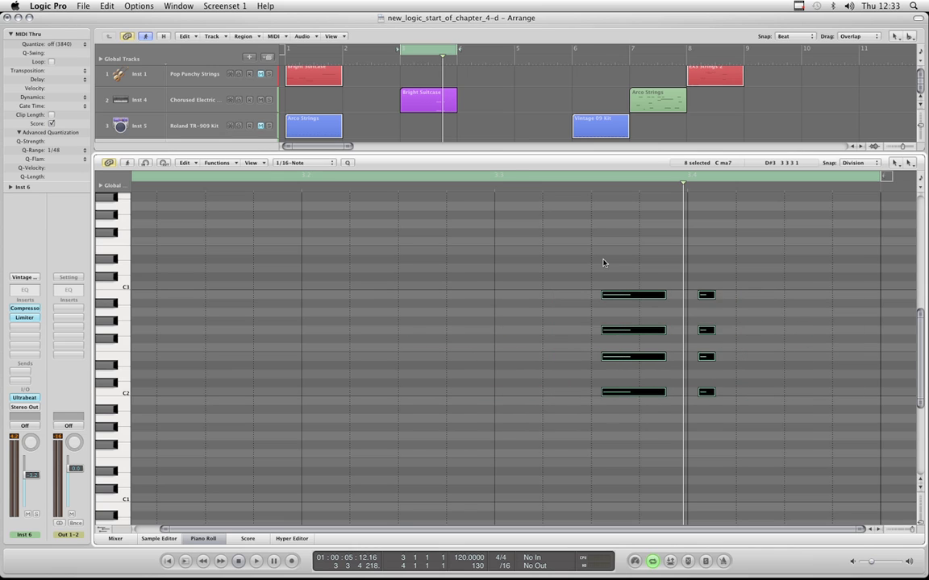
{"action": "key", "text": "alt+Left"}
{"action": "key", "text": "alt+Left"}
{"action": "key", "text": "alt+Left"}
{"action": "key", "text": "alt+Left"}
{"action": "key", "text": "alt+Left"}
{"action": "key", "text": "alt+Right"}
{"action": "key", "text": "alt+Left"}
{"action": "key", "text": "alt+Left"}
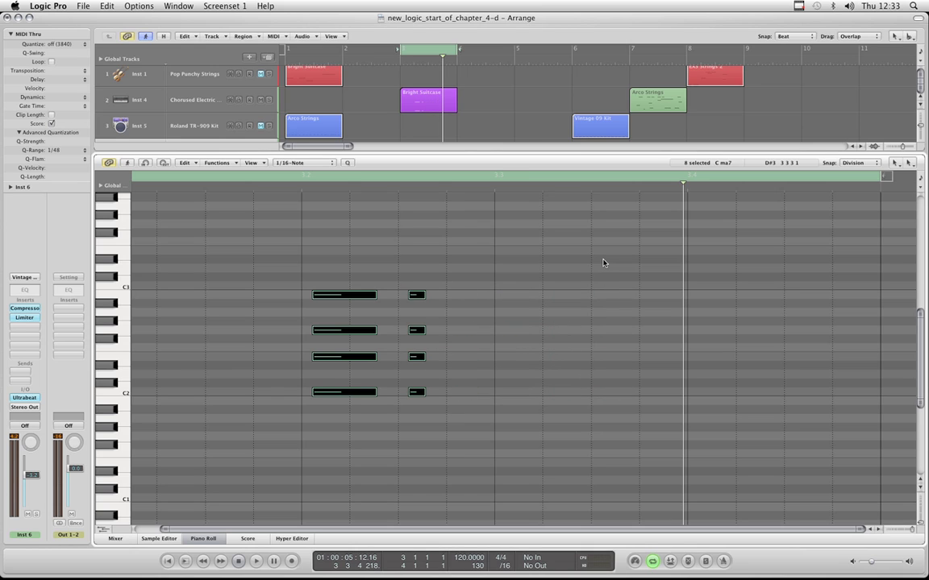
- Transpose the eight selected notes up one semitone and back down again
{"action": "key", "text": "alt+Up"}
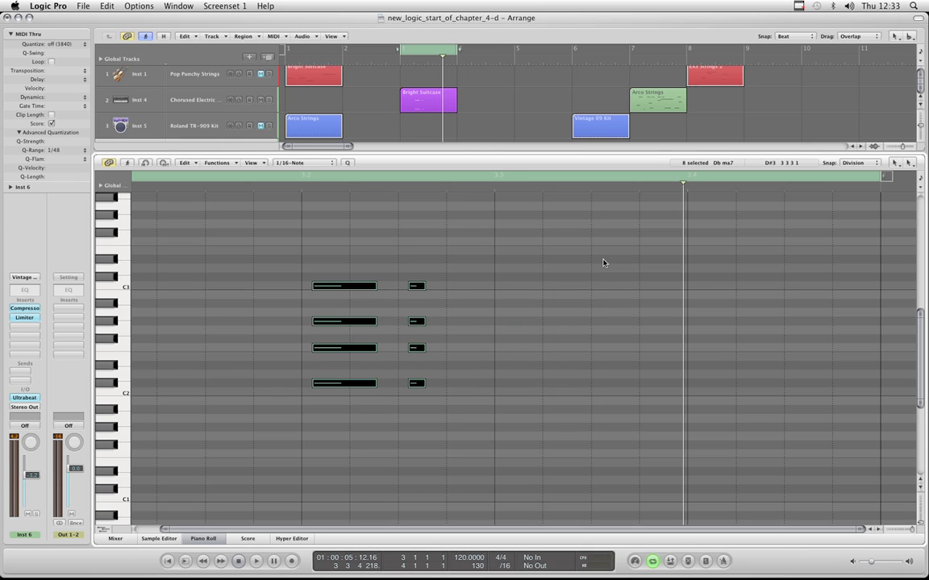
{"action": "key", "text": "alt+Down"}
{"action": "key", "text": "alt+Down"}
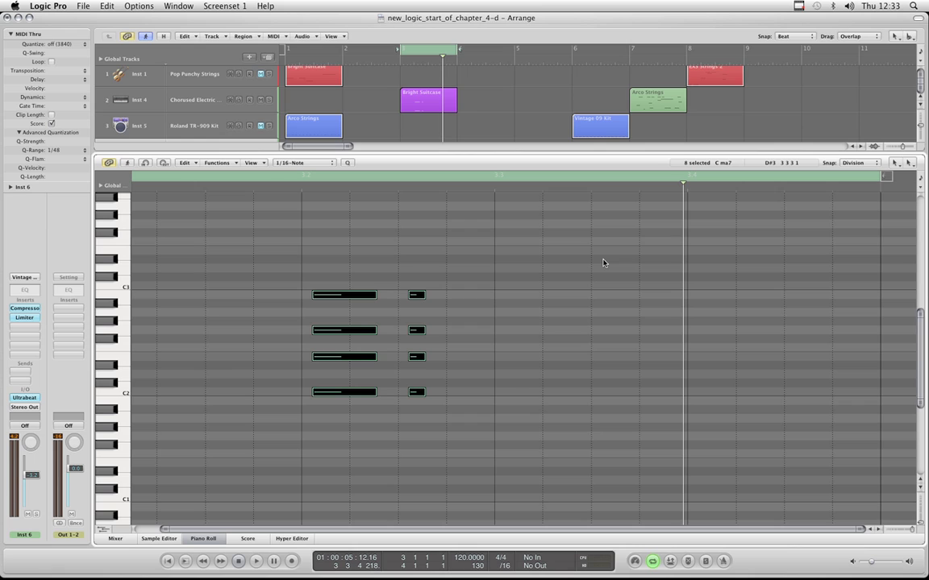
- Nudge the off-grid notes six divisions later, two earlier and three later, to just after 3 3 4
{"action": "key", "text": "alt+Right"}
{"action": "key", "text": "alt+Right"}
{"action": "key", "text": "alt+Right"}
{"action": "key", "text": "alt+Right"}
{"action": "key", "text": "alt+Right"}
{"action": "key", "text": "alt+Right"}
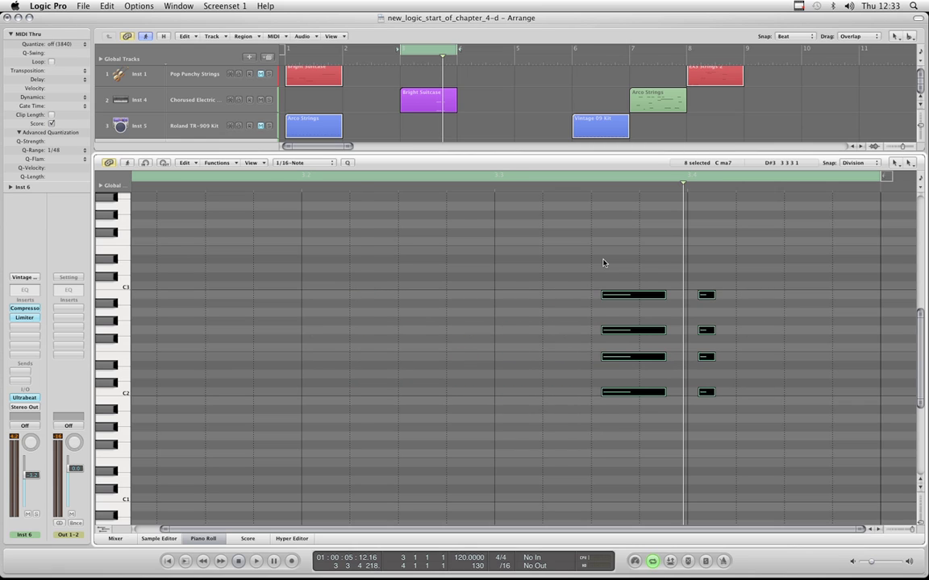
{"action": "key", "text": "alt+Left"}
{"action": "key", "text": "alt+Left"}
{"action": "key", "text": "alt+Right"}
{"action": "key", "text": "alt+Right"}
{"action": "key", "text": "alt+Right"}
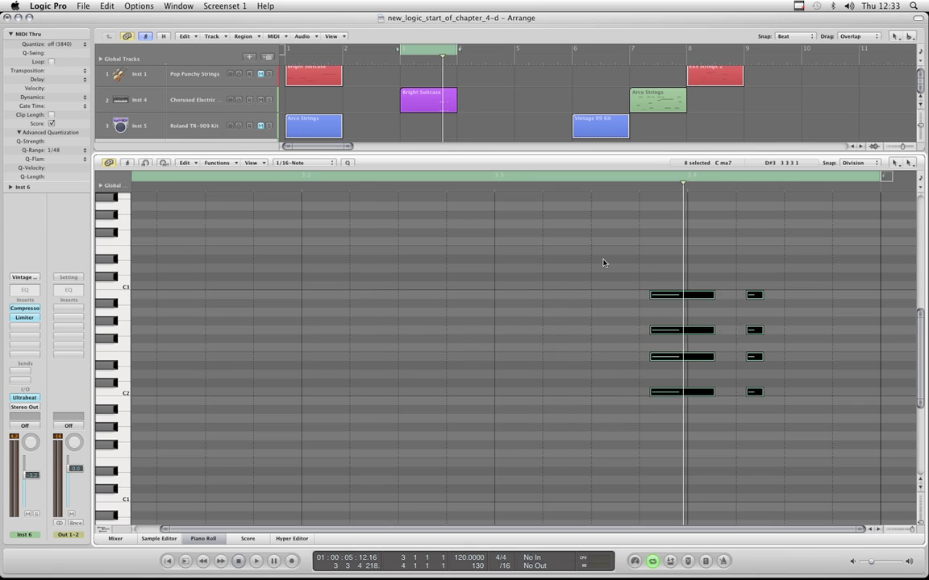
- Nudge the off-grid notes four divisions earlier, and continue nudging both ways until they start just after 3 3 3
{"action": "key", "text": "alt+Left"}
{"action": "key", "text": "alt+Left"}
{"action": "key", "text": "alt+Left"}
{"action": "key", "text": "alt+Left"}
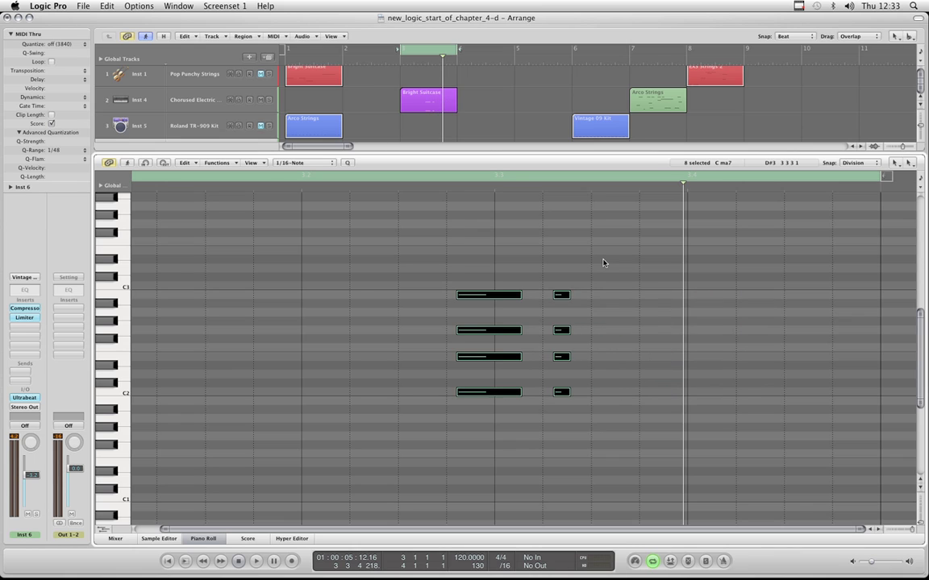
{"action": "key", "text": "alt+Right"}
{"action": "key", "text": "alt+Right"}
{"action": "key", "text": "alt+Right"}
{"action": "key", "text": "alt+Right"}
{"action": "key", "text": "alt+Left"}
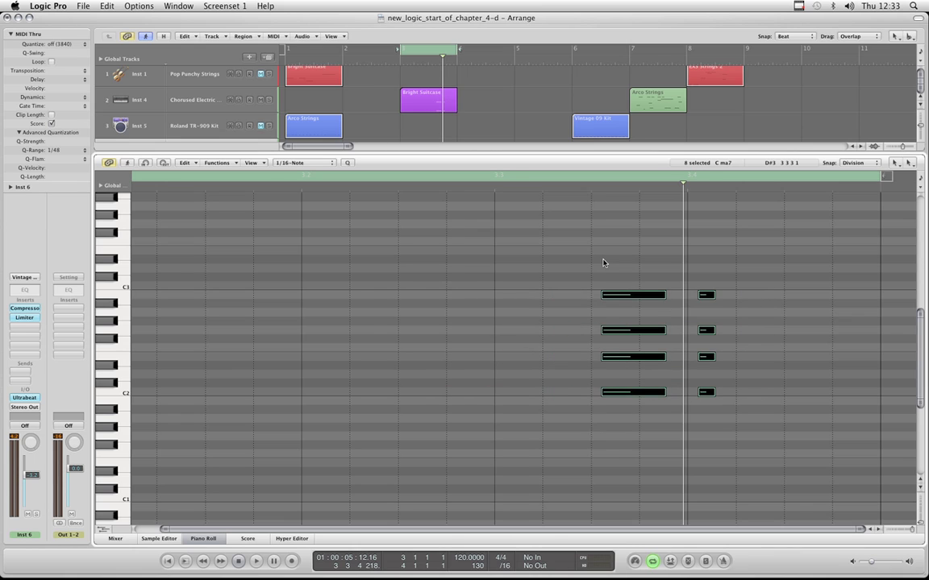
{"action": "key", "text": "alt+Left"}
{"action": "key", "text": "alt+Left"}
{"action": "key", "text": "alt+Left"}
{"action": "key", "text": "alt+Left"}
{"action": "key", "text": "alt+Left"}
{"action": "key", "text": "alt+Right"}
{"action": "key", "text": "alt+Right"}
{"action": "key", "text": "alt+Right"}
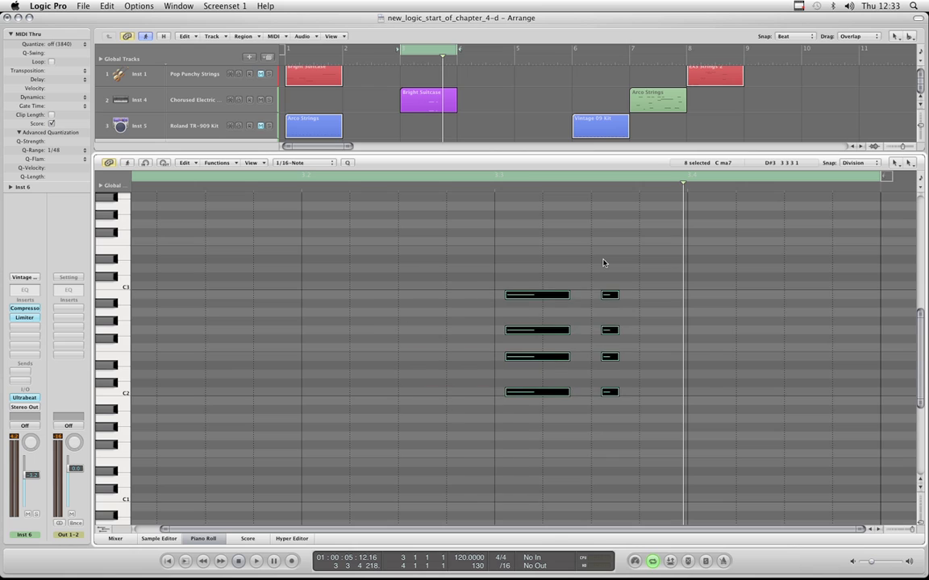
{"action": "key", "text": "alt+Right"}
{"action": "key", "text": "alt+Right"}
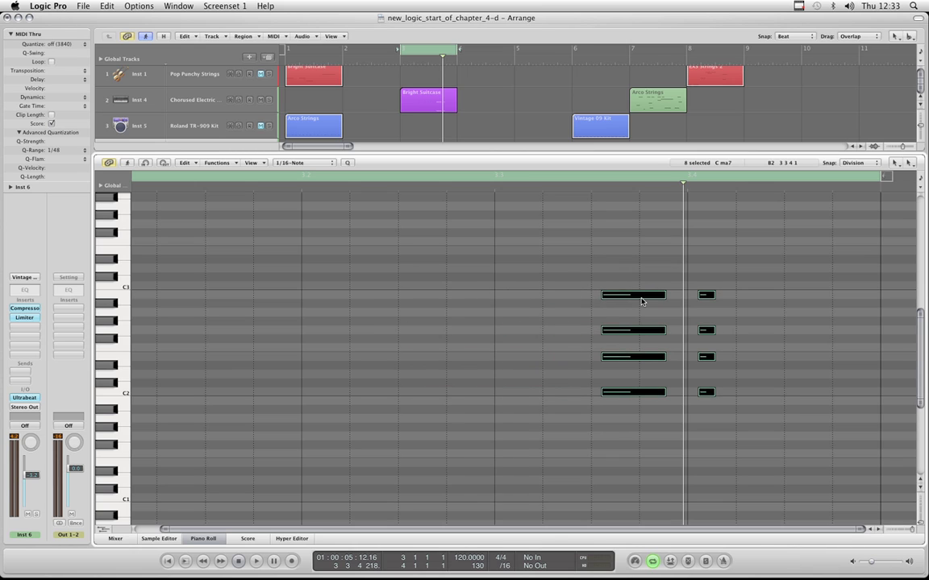
- Shift the eight selected notes slightly earlier so they line up with the grid at 3 3 3
{"action": "left_click_drag", "start_coordinate": [643, 295], "coordinate": [638, 295]}
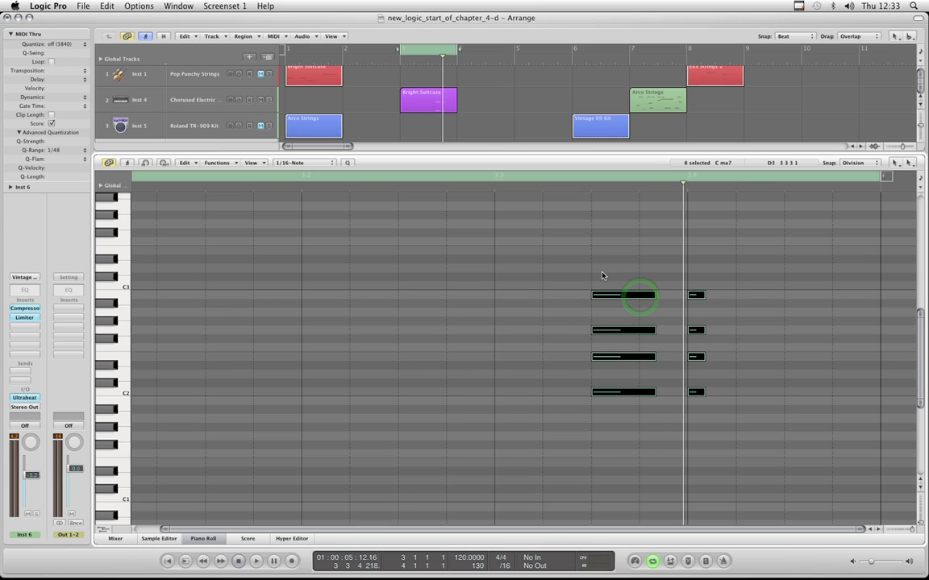
{"action": "left_click", "coordinate": [683, 238]}
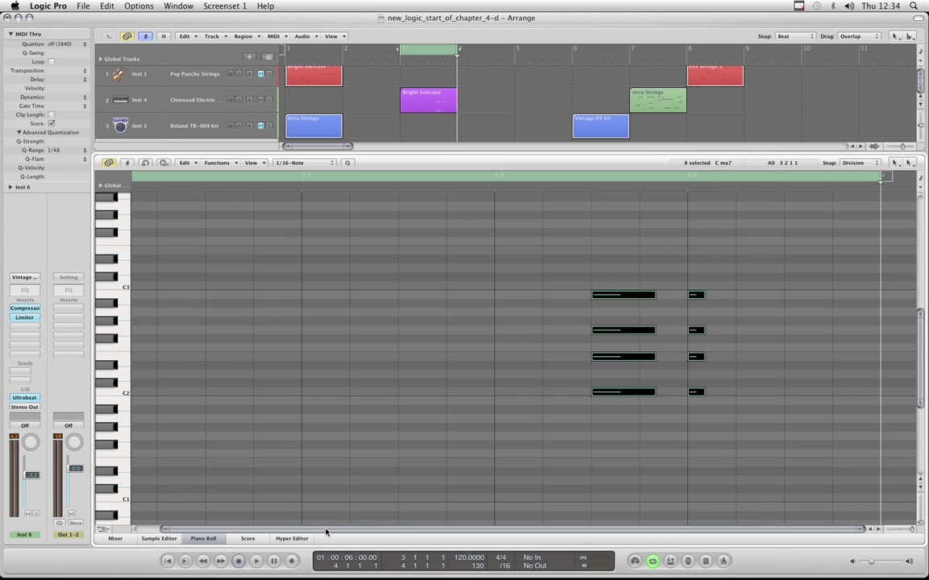
- Briefly play the cycled bar from bar 3 and stop playback
{"action": "left_click_drag", "start_coordinate": [326, 527], "coordinate": [300, 528]}
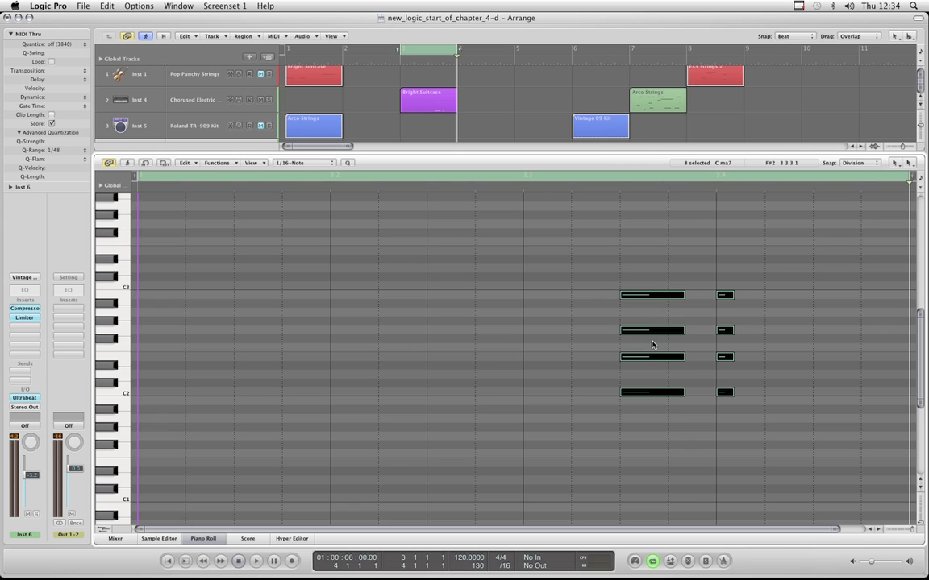
{"action": "scroll", "coordinate": [668, 318], "scroll_direction": "down", "scroll_amount": 3}
{"action": "scroll", "coordinate": [667, 314], "scroll_direction": "up", "scroll_amount": 1}
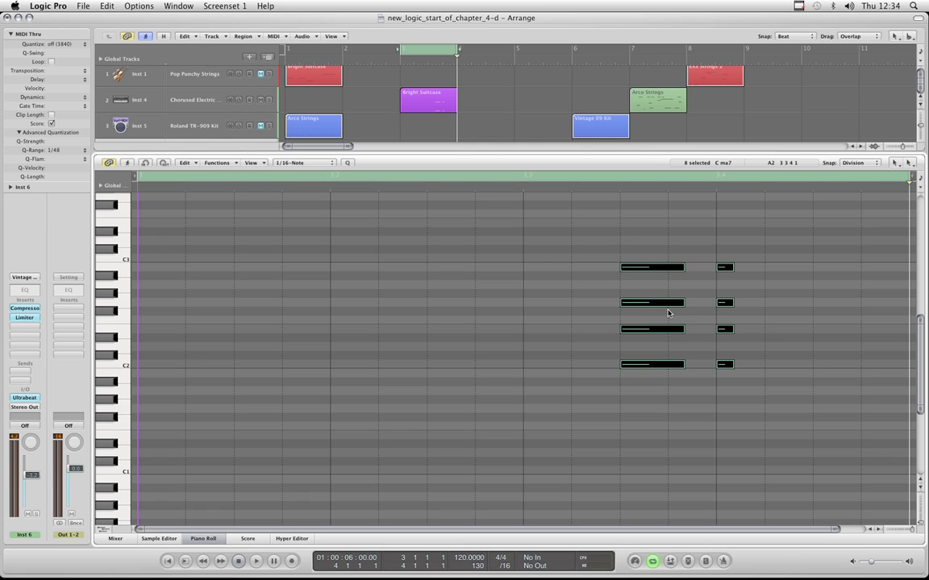
{"action": "left_click", "coordinate": [495, 107]}
{"action": "key", "text": "space"}
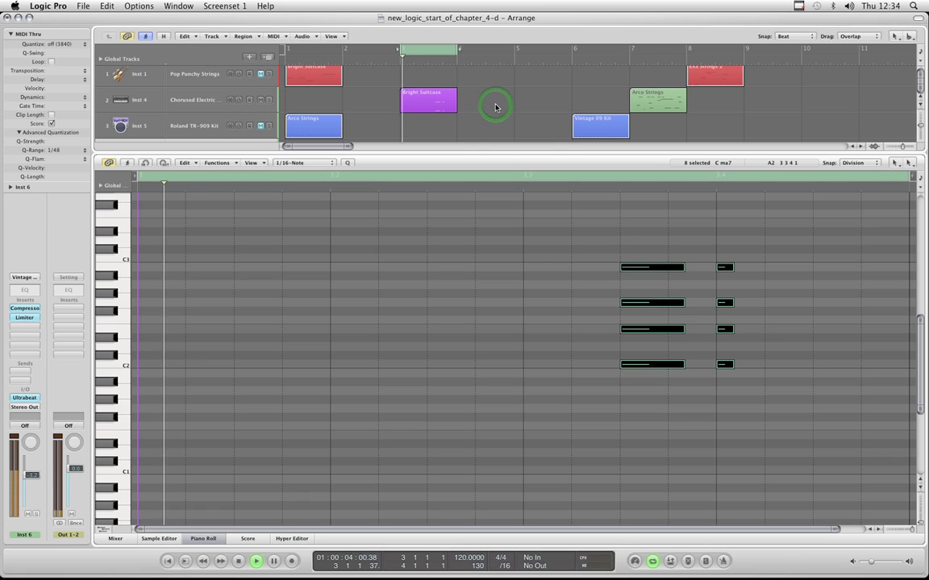
{"action": "left_click", "coordinate": [495, 108]}
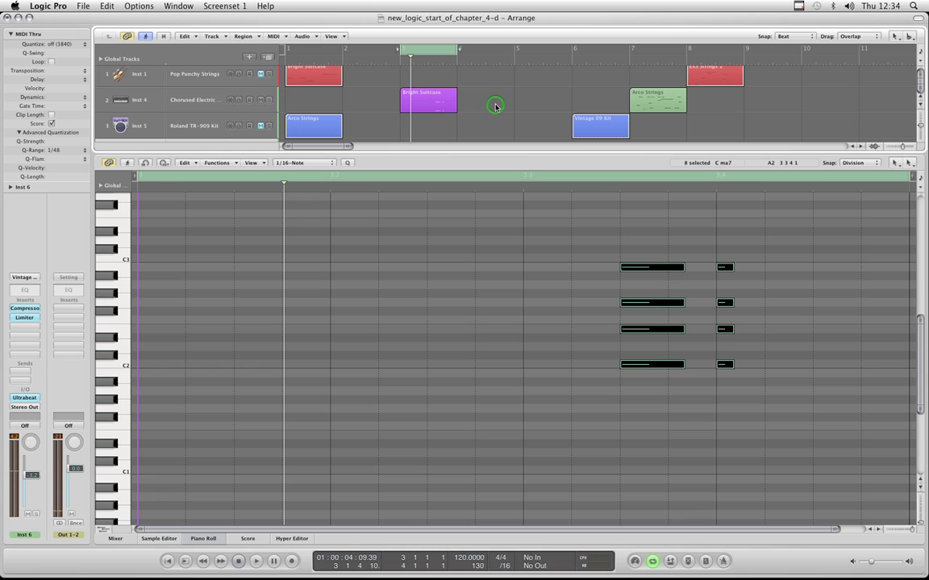
- Play the cycled bar 3 repeatedly to audition the eight selected notes, and stop playback
{"action": "key", "text": "space"}
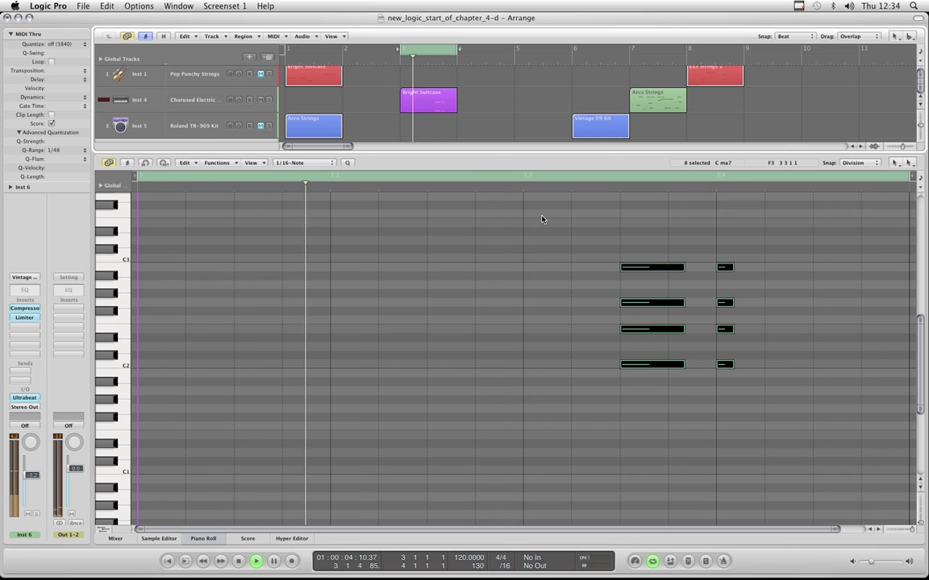
{"action": "key", "text": "space"}
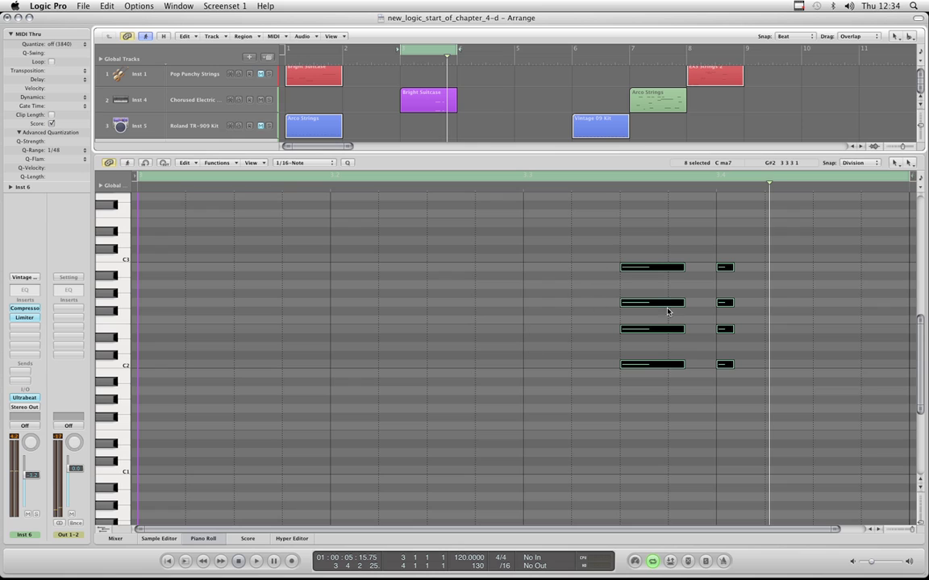
{"action": "scroll", "coordinate": [508, 295], "scroll_direction": "up", "scroll_amount": 1}
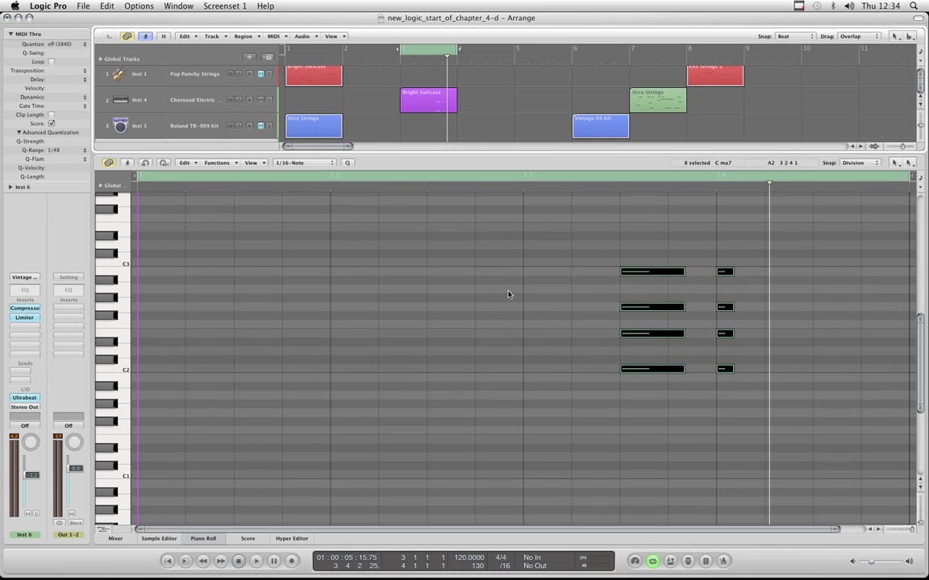
{"action": "scroll", "coordinate": [509, 295], "scroll_direction": "up", "scroll_amount": 1}
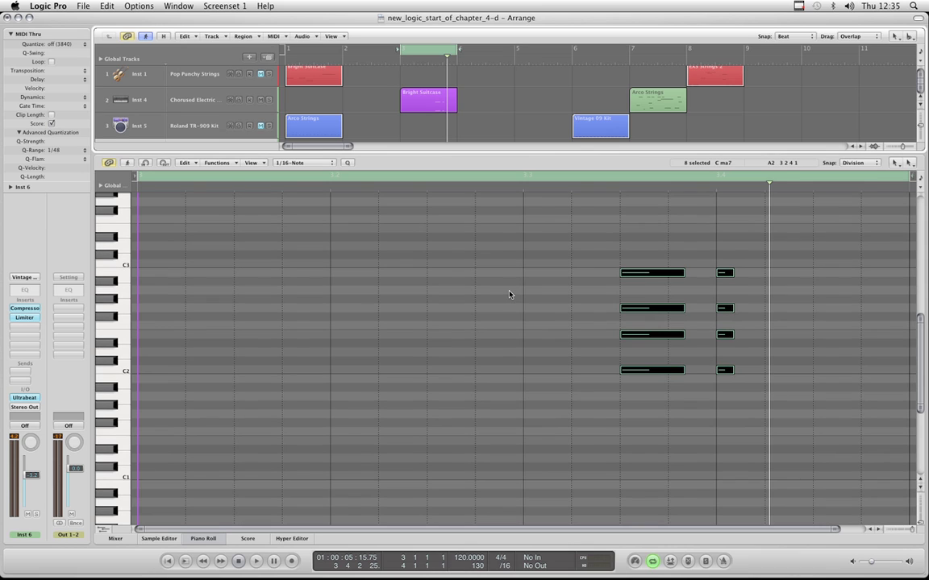
{"action": "scroll", "coordinate": [526, 313], "scroll_direction": "up", "scroll_amount": 1}
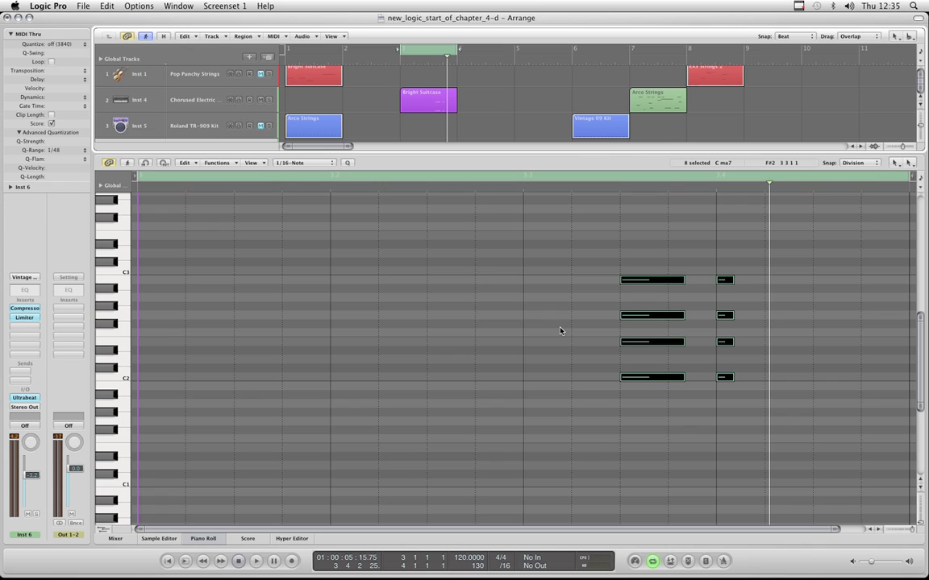
{"action": "scroll", "coordinate": [587, 278], "scroll_direction": "up", "scroll_amount": 1}
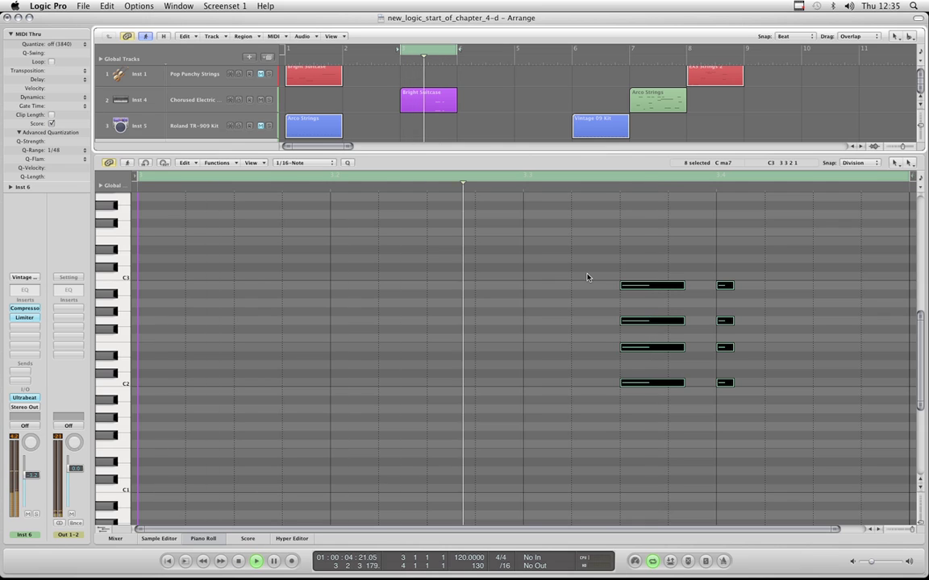
{"action": "key", "text": "space"}
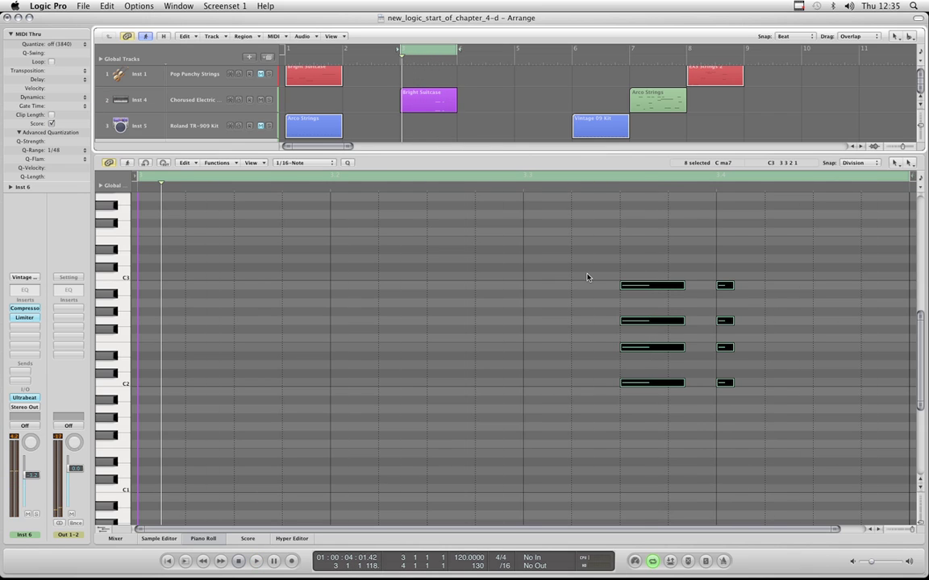
- Nudge the eight selected notes three divisions earlier to 3 2 4, auditioning the cycled bar at 3 3 2 and again at 3 2 4
{"action": "left_click", "coordinate": [574, 169]}
{"action": "key", "text": "alt+Left"}
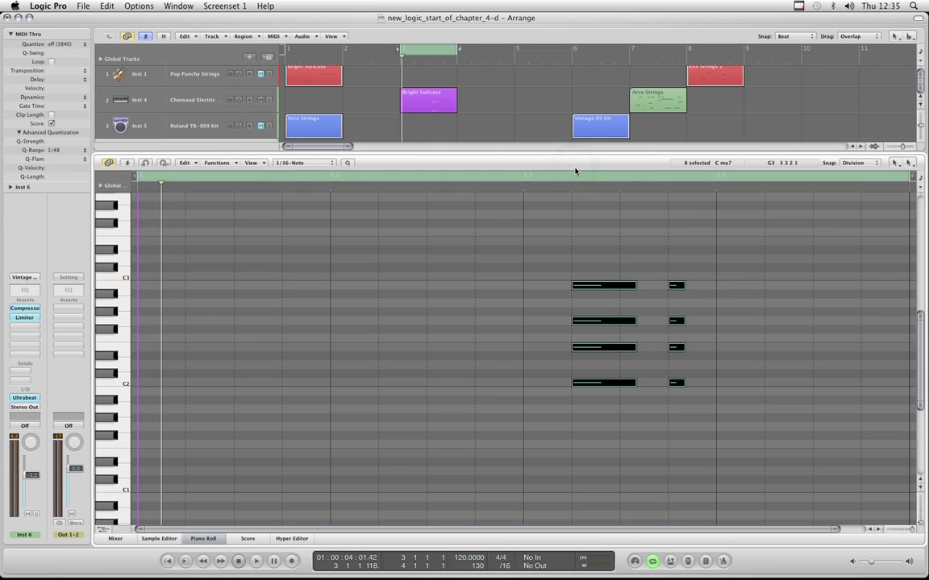
{"action": "key", "text": "space"}
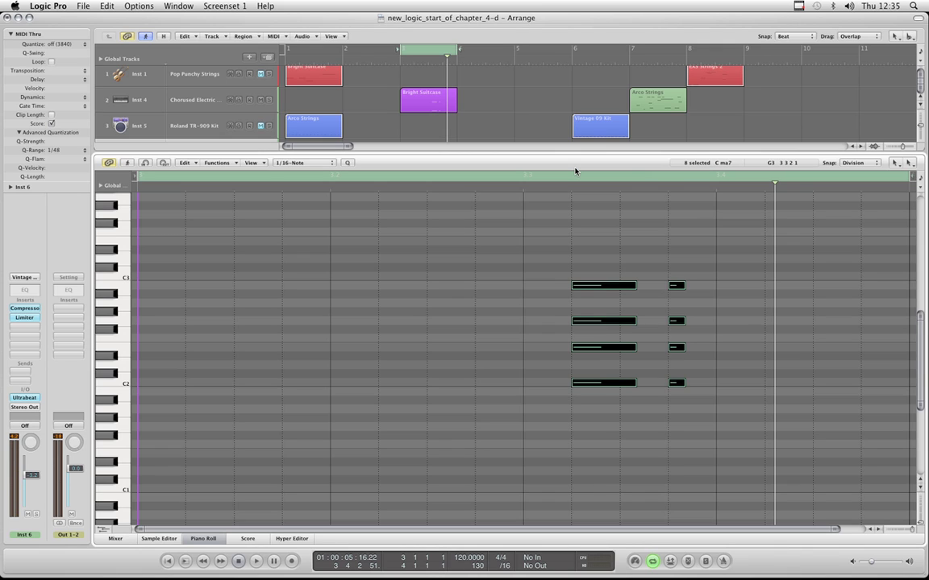
{"action": "key", "text": "alt+Left"}
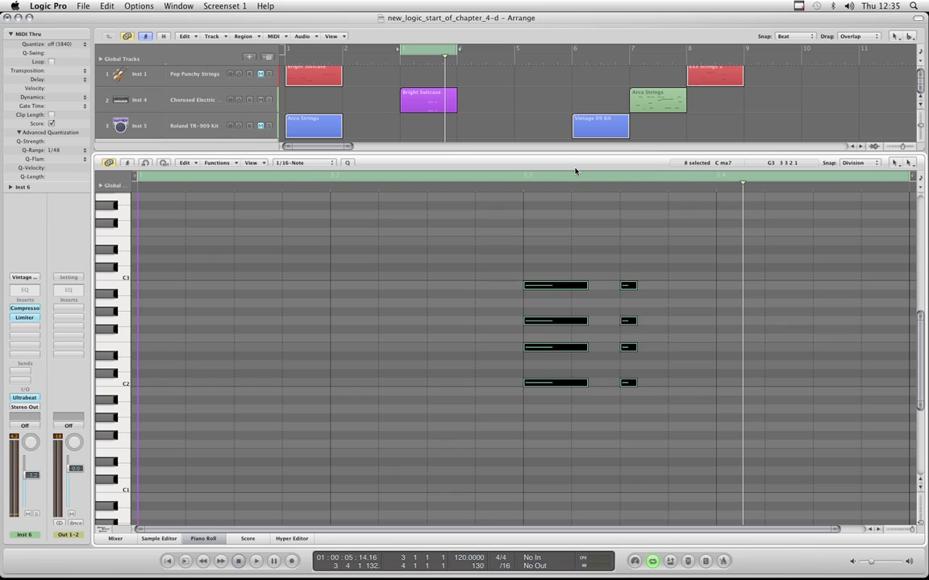
{"action": "key", "text": "alt+Left"}
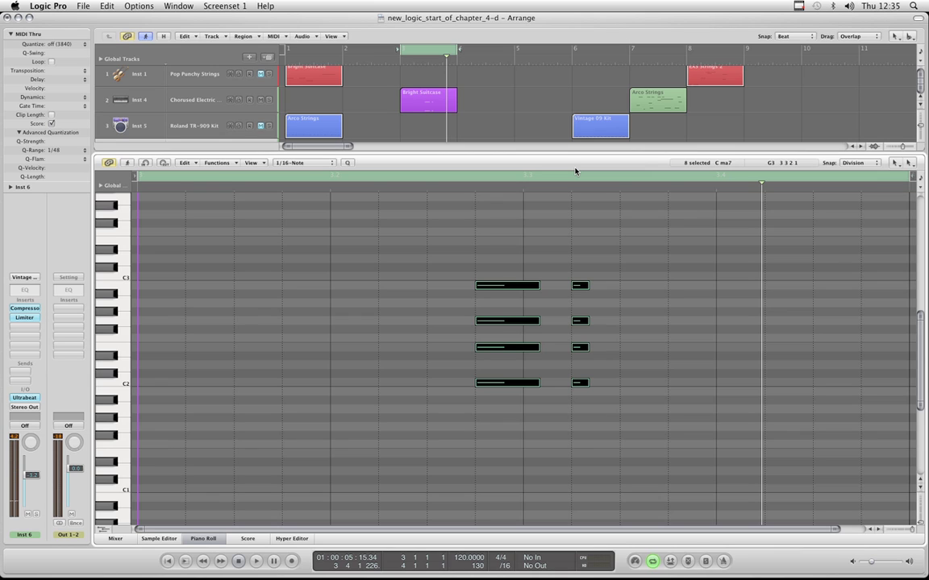
{"action": "key", "text": "space"}
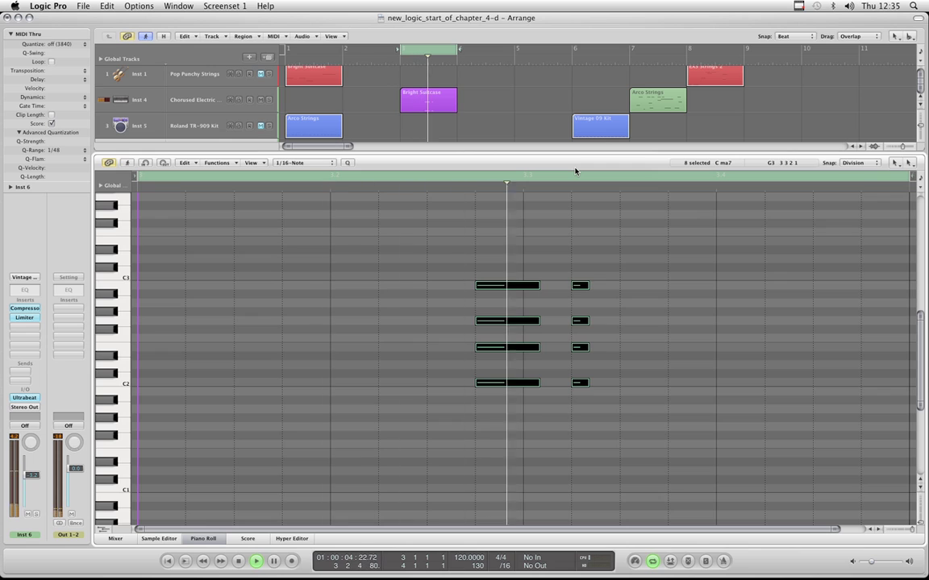
- Nudge the selected notes two divisions earlier to 3 2 2, return them two later to 3 2 4, and audition the cycled bar
{"action": "key", "text": "alt+Left"}
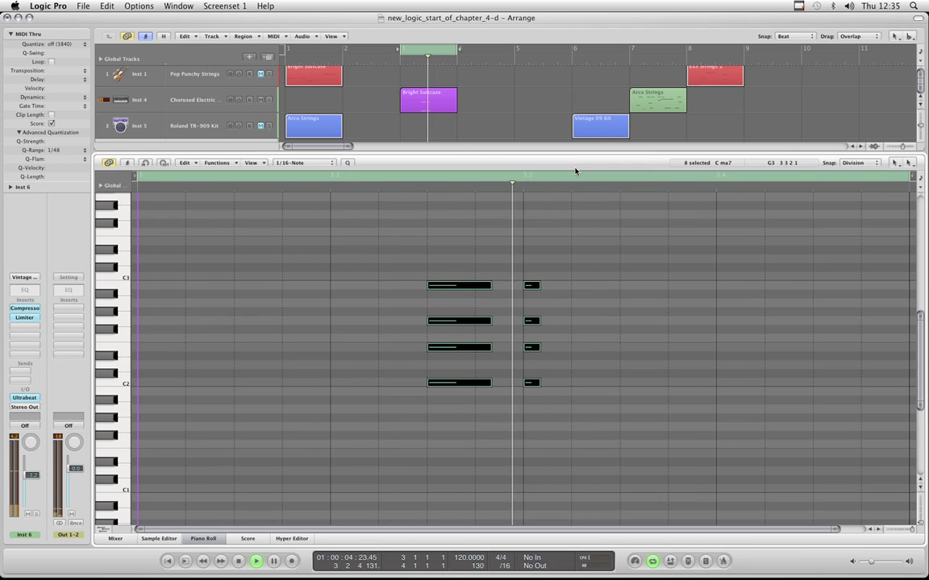
{"action": "key", "text": "alt+Left"}
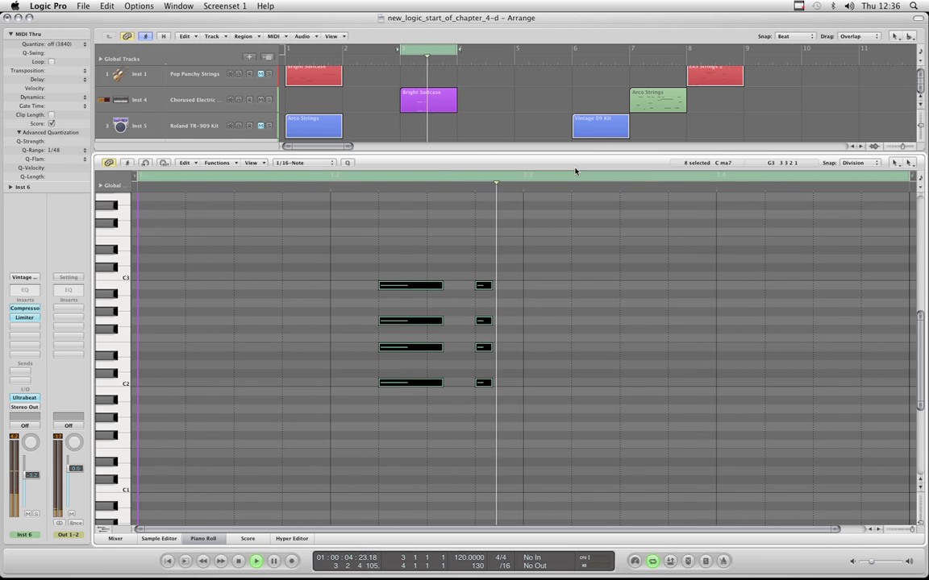
{"action": "key", "text": "alt+Right"}
{"action": "key", "text": "alt+Right"}
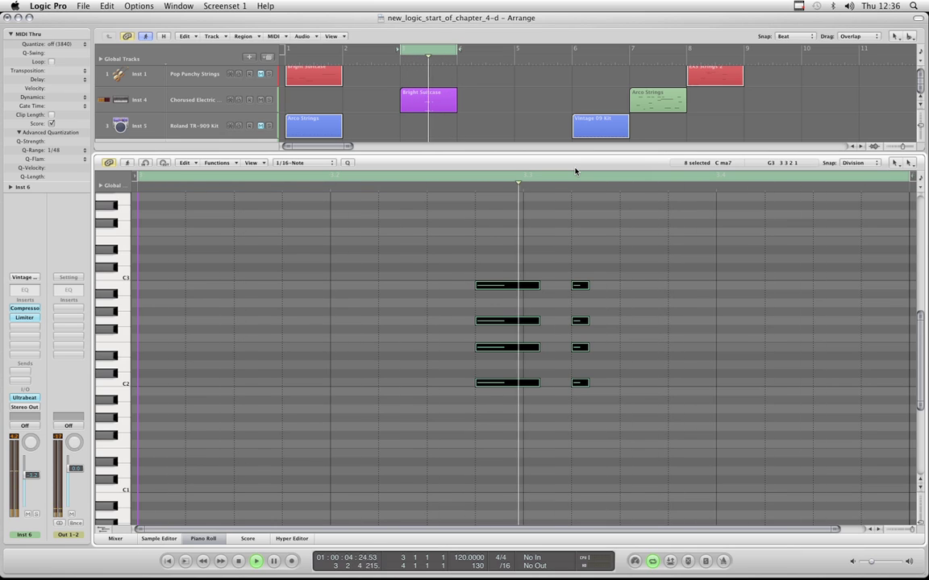
{"action": "key", "text": "space"}
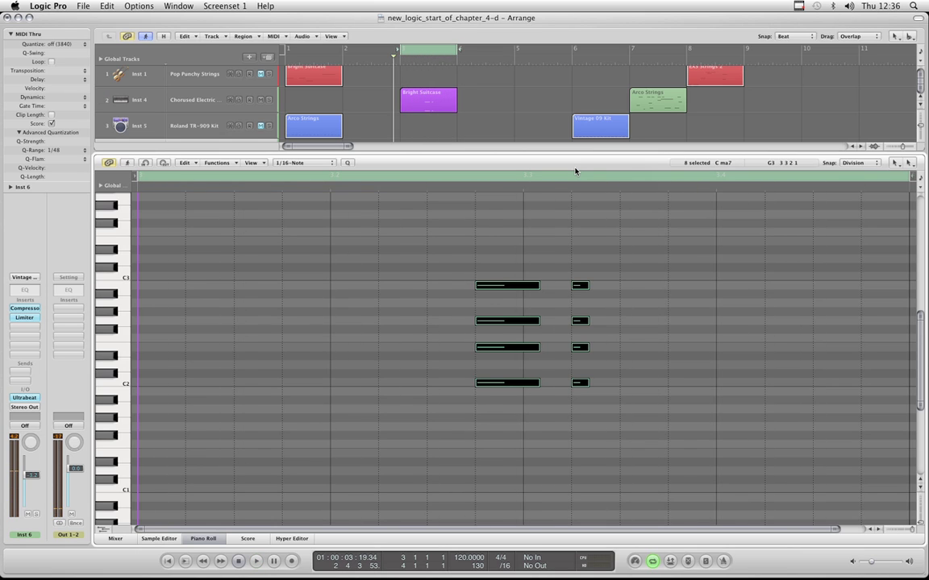
{"action": "key", "text": "space"}
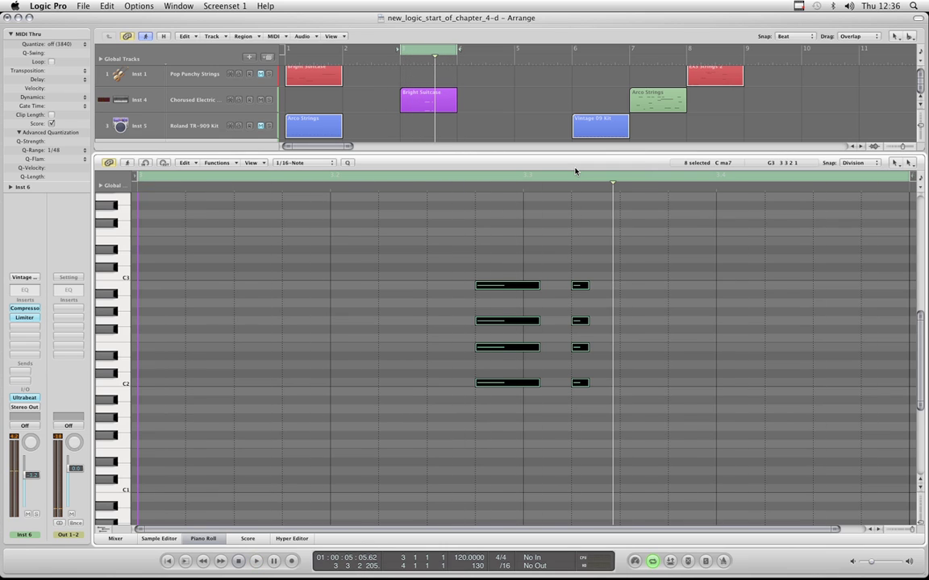
- Nudge the selected notes three divisions later to 3 3 3, briefly play the cycled bar, and stop playback
{"action": "key", "text": "alt+Right"}
{"action": "key", "text": "alt+Right"}
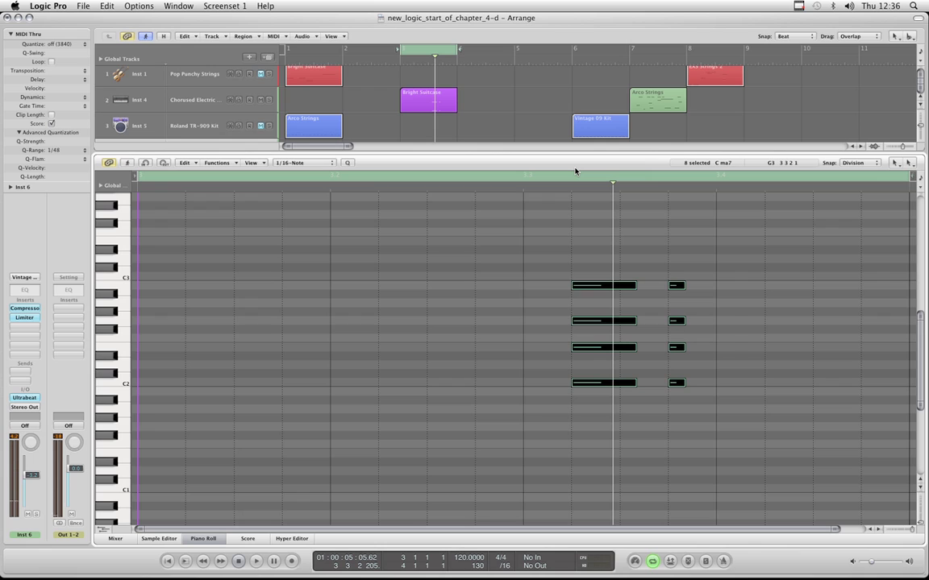
{"action": "key", "text": "alt+Right"}
{"action": "key", "text": "space"}
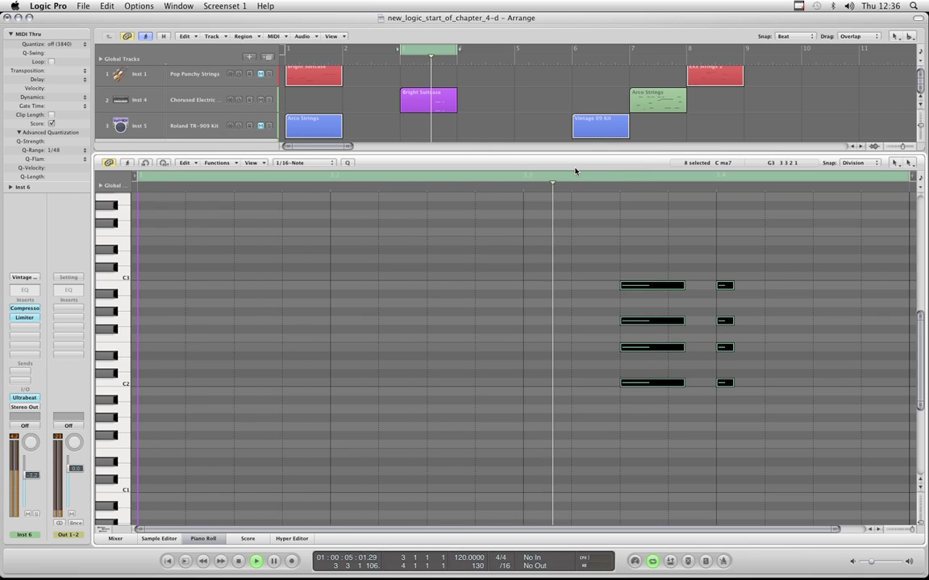
{"action": "key", "text": "space"}
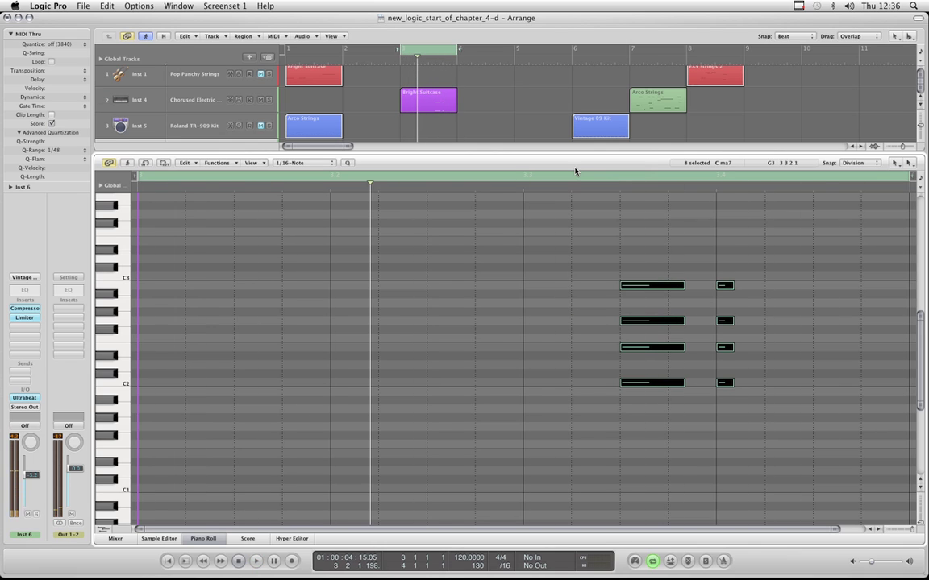
- Nudge the selected notes four divisions earlier to 3 2 3, auditioning the cycled bar after the first nudge and after the last
{"action": "key", "text": "alt+Left"}
{"action": "key", "text": "space"}
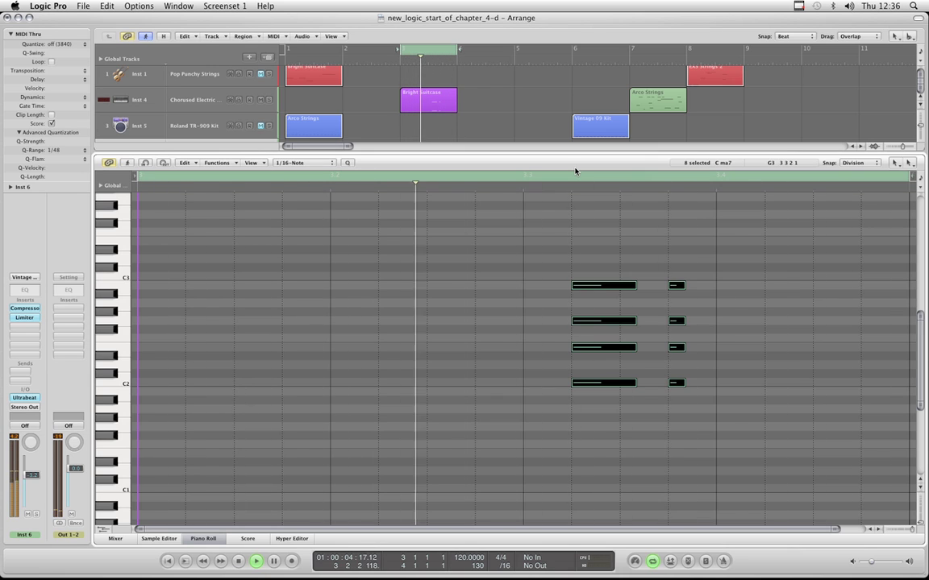
{"action": "key", "text": "space"}
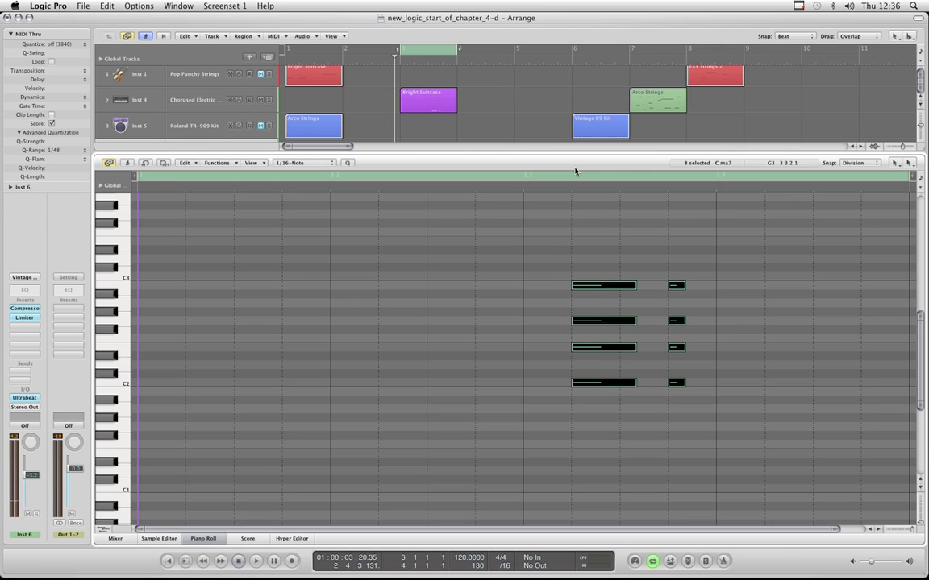
{"action": "key", "text": "alt+Left"}
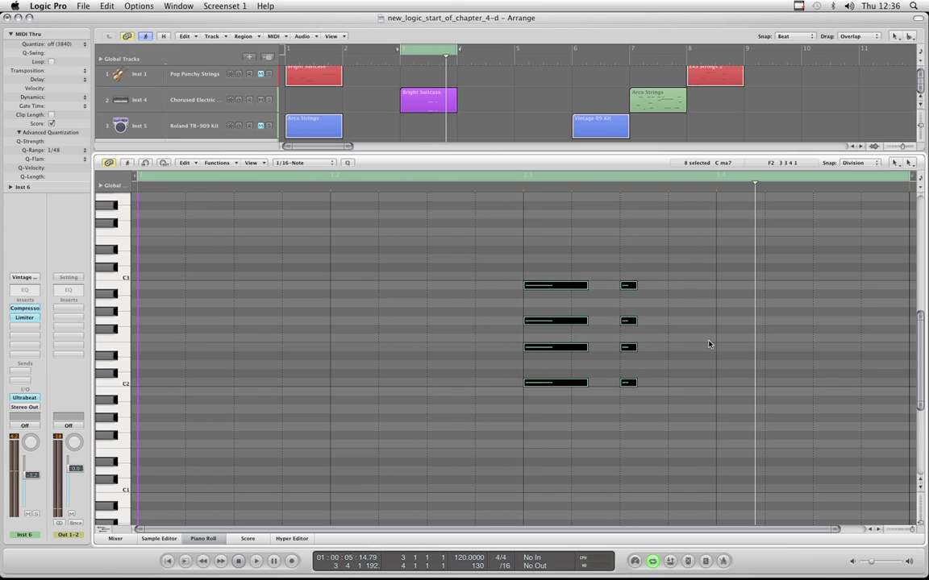
{"action": "key", "text": "alt+Left"}
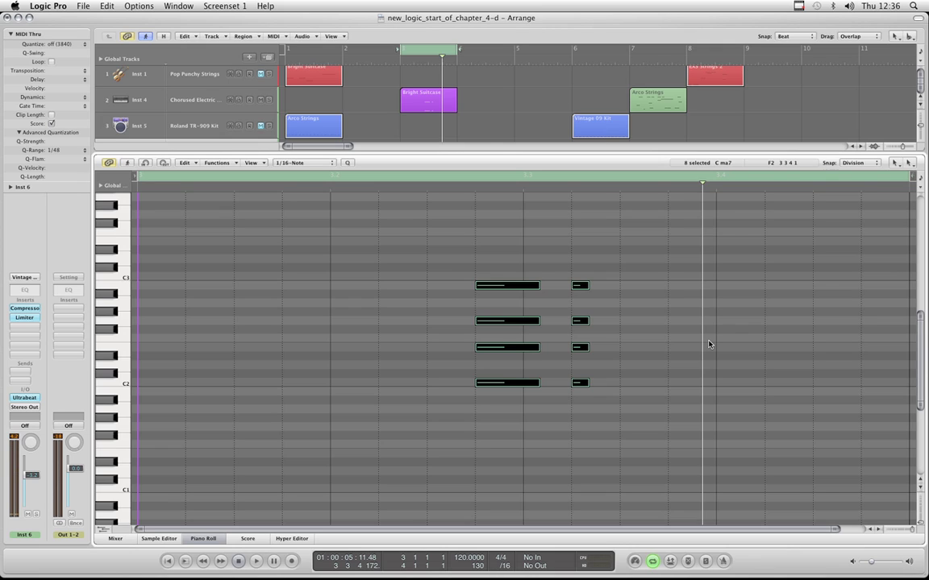
{"action": "key", "text": "alt+Left"}
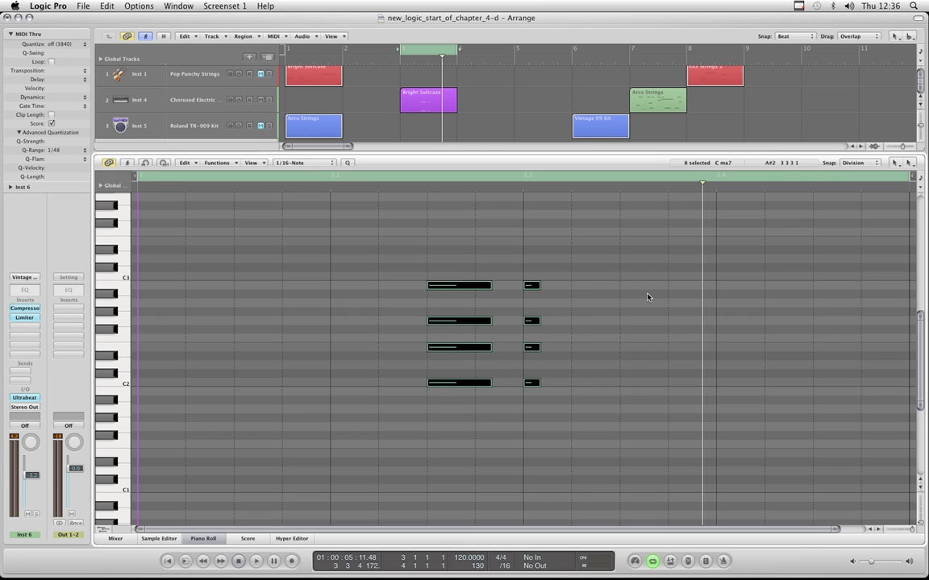
{"action": "key", "text": "space"}
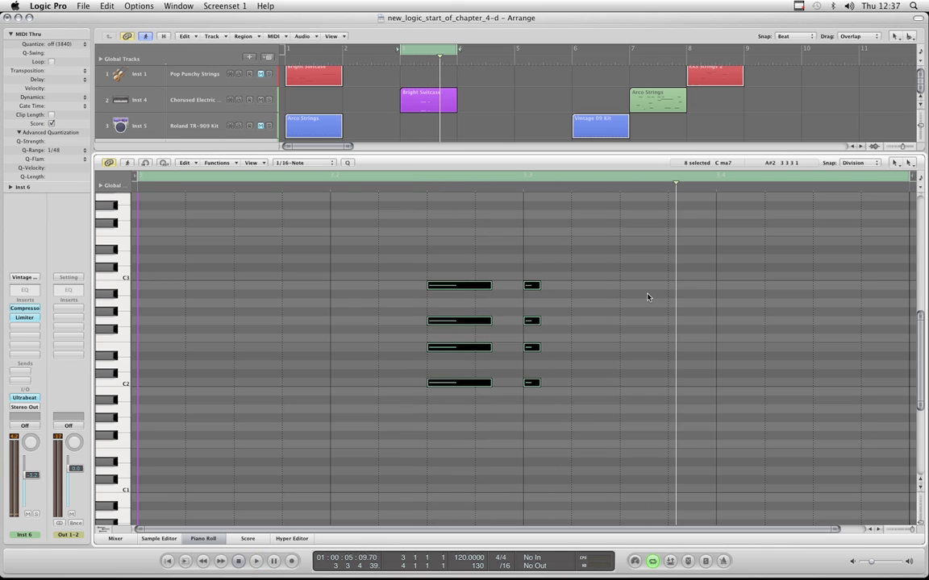
- Nudge the selected notes four divisions later from 3 2 3 to 3 3 3
{"action": "key", "text": "alt+Right"}
{"action": "key", "text": "alt+Right"}
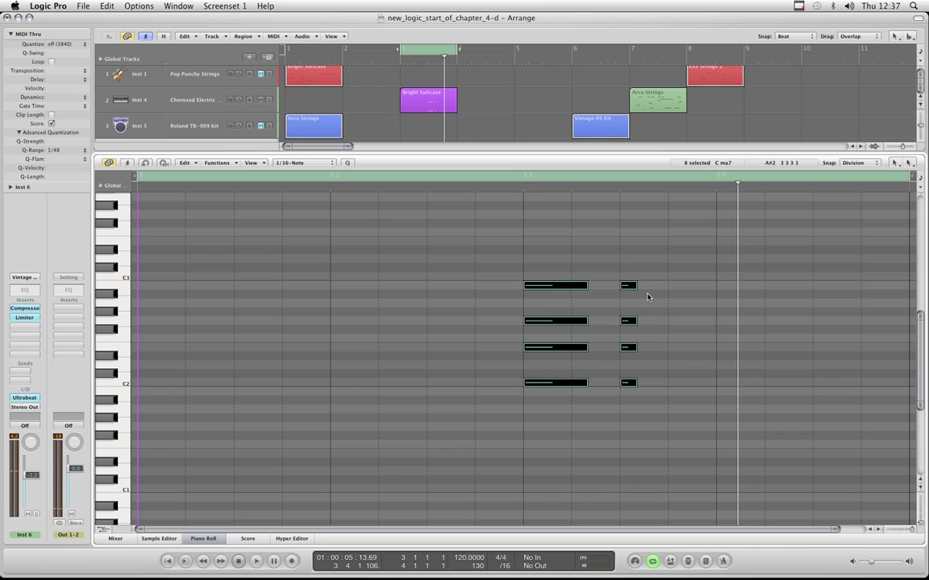
{"action": "key", "text": "alt+Right"}
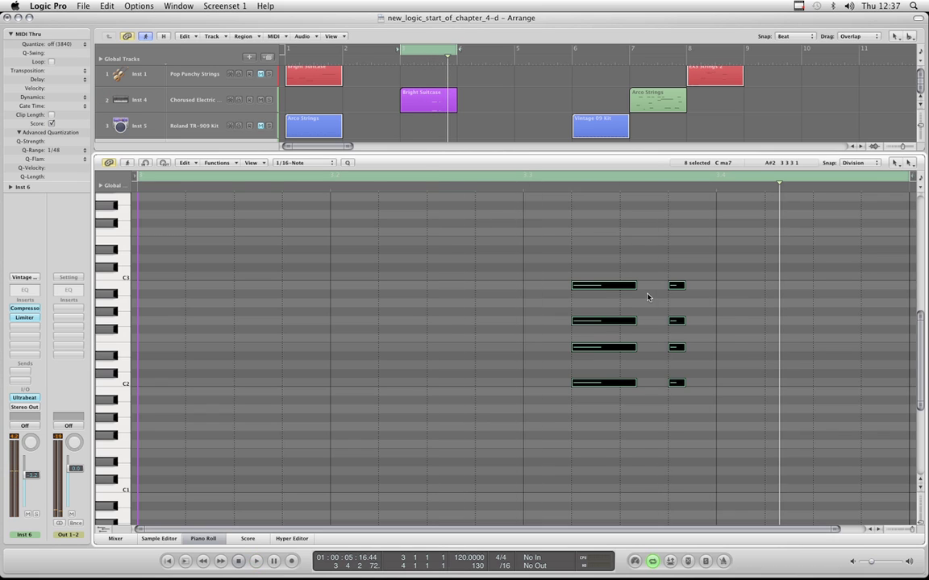
{"action": "key", "text": "alt+Right"}
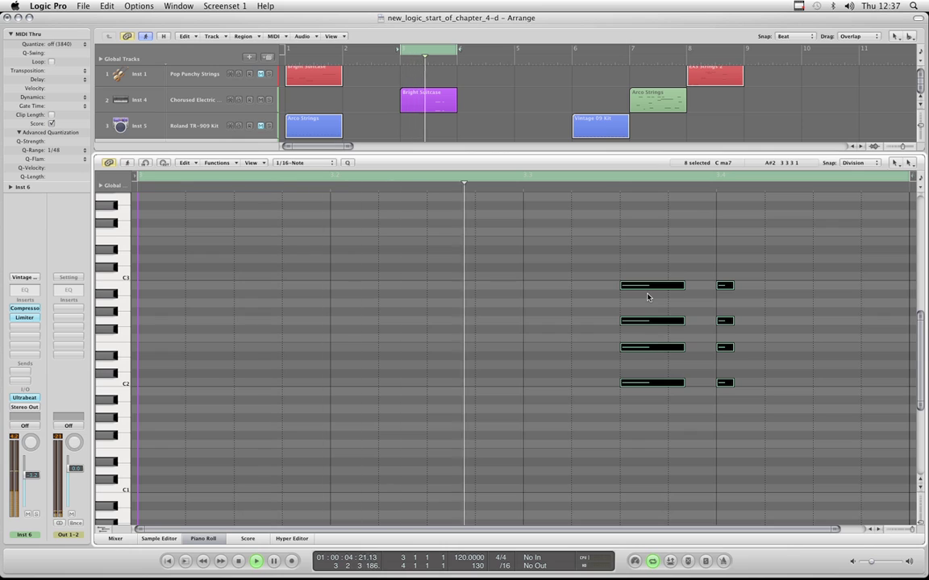
- Nudge the selected notes three divisions earlier to 3 2 4, bring them back three later to 3 3 3, and stop playback after auditioning
{"action": "key", "text": "alt+Left"}
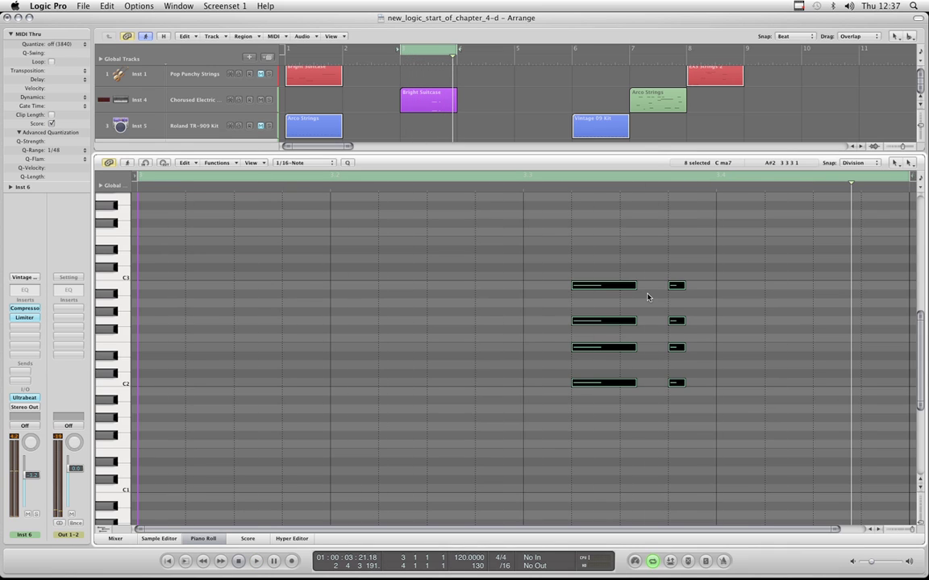
{"action": "key", "text": "alt+Left"}
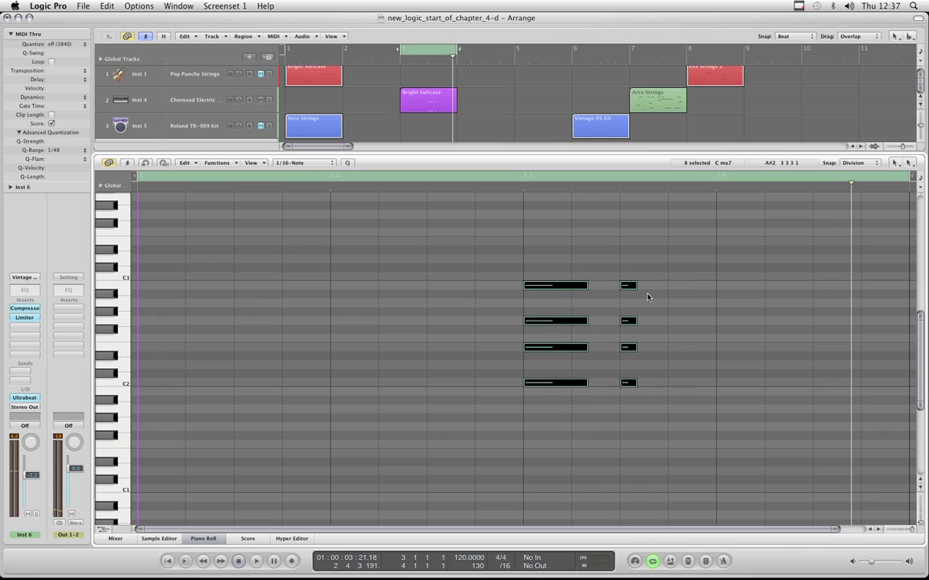
{"action": "key", "text": "alt+Left"}
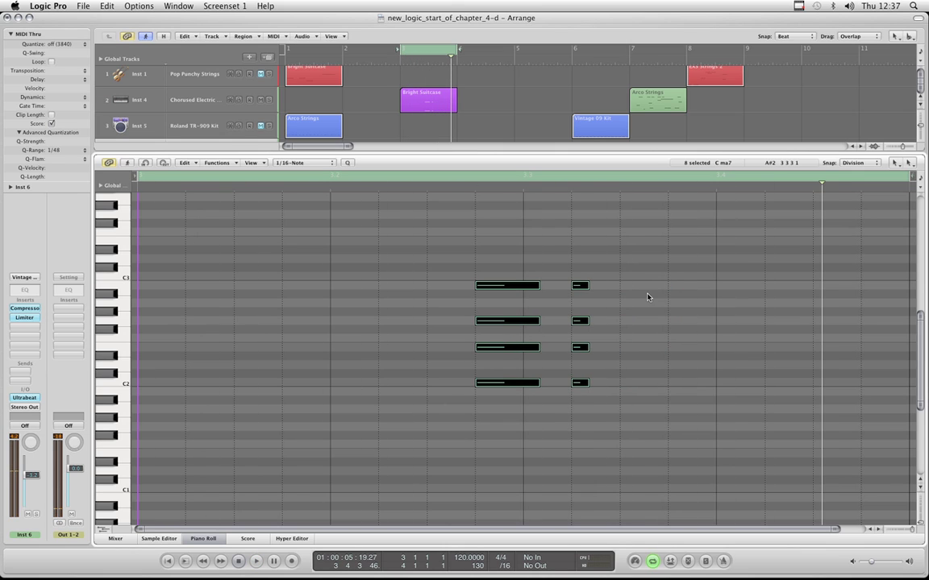
{"action": "key", "text": "alt+Right"}
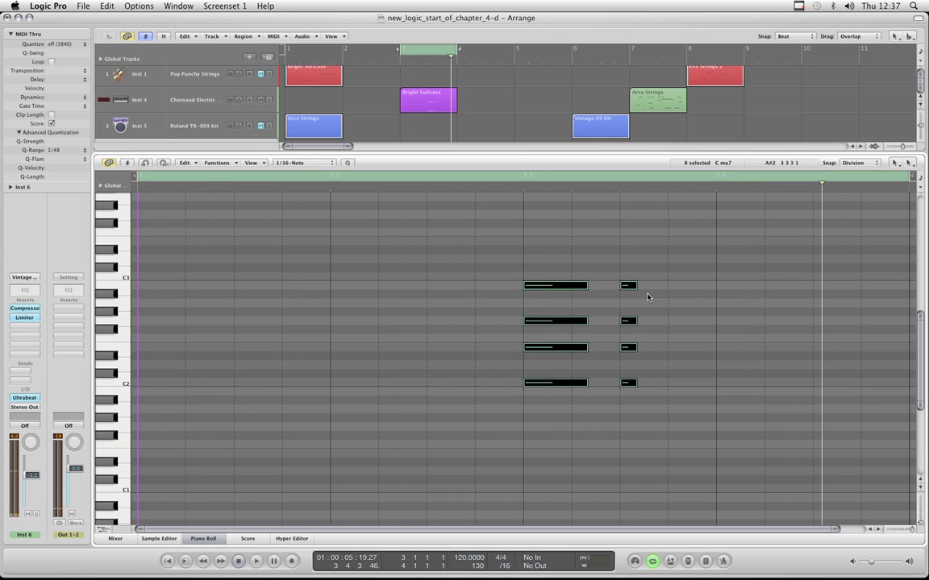
{"action": "key", "text": "alt+Right"}
{"action": "key", "text": "alt+Right"}
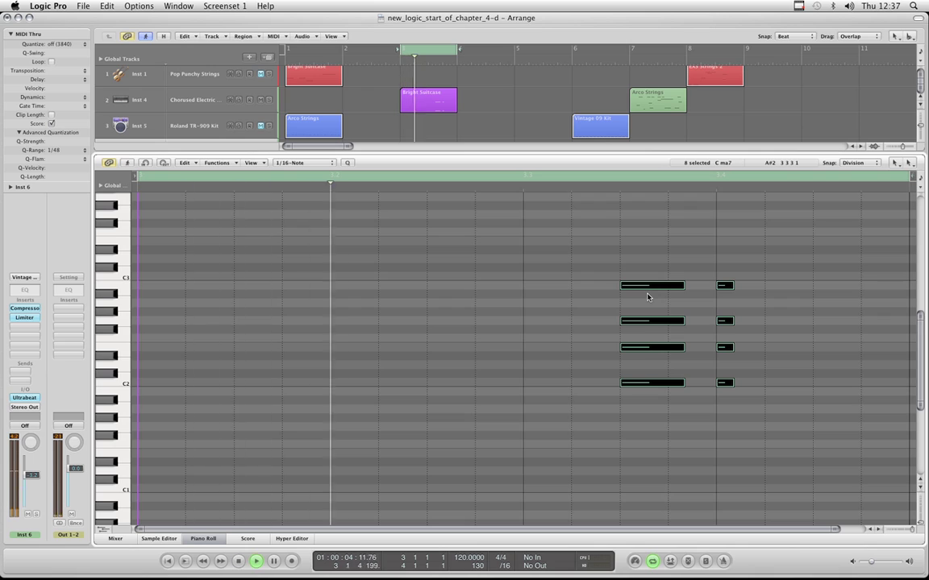
{"action": "key", "text": "space"}
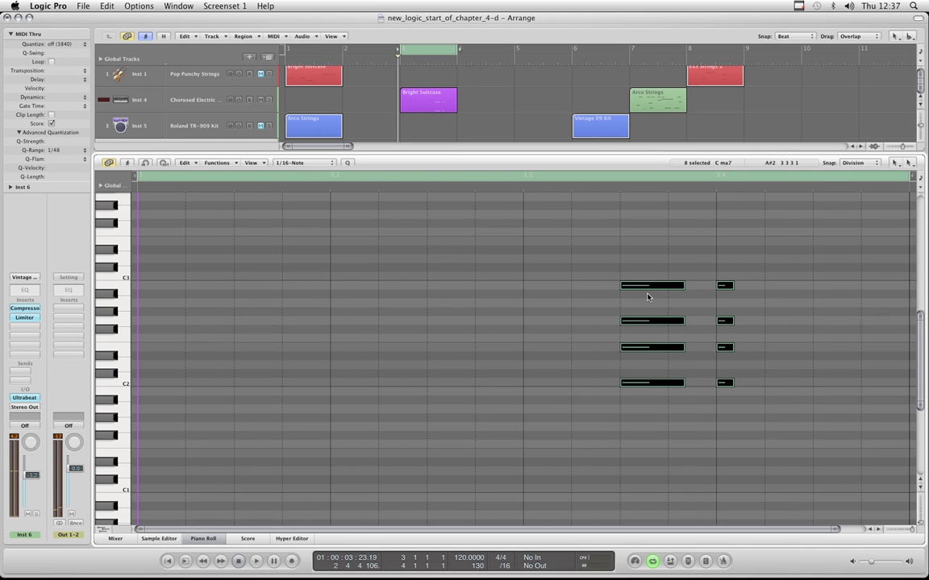
- Nudge the eight selected notes one division earlier to 3 3 2 and audition the cycled bar, stopping playback at the end
{"action": "key", "text": "alt+Left"}
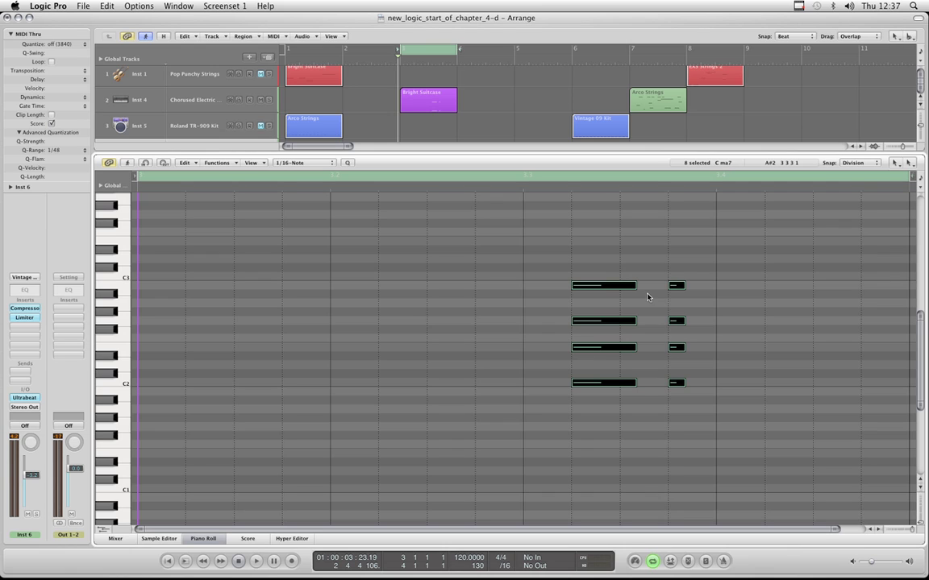
{"action": "key", "text": "space"}
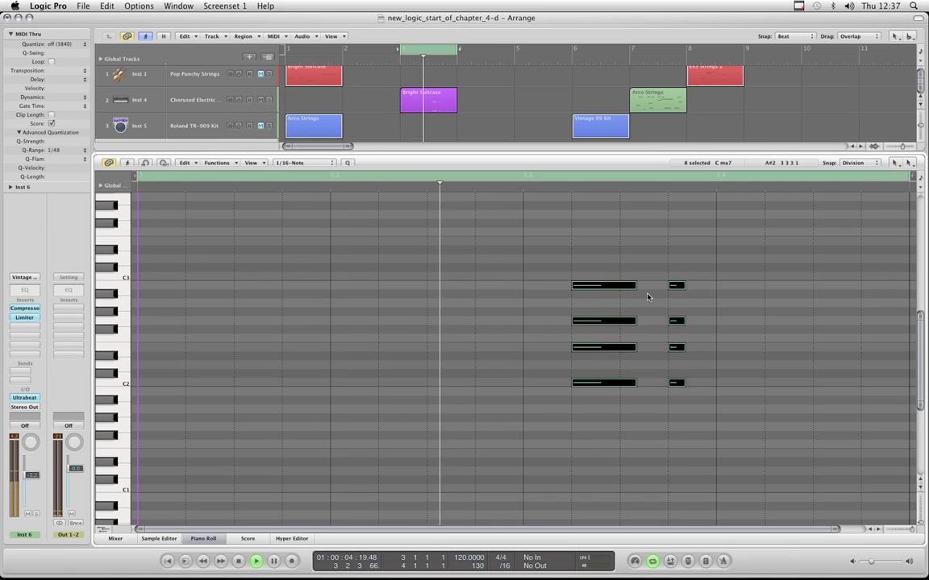
{"action": "key", "text": "space"}
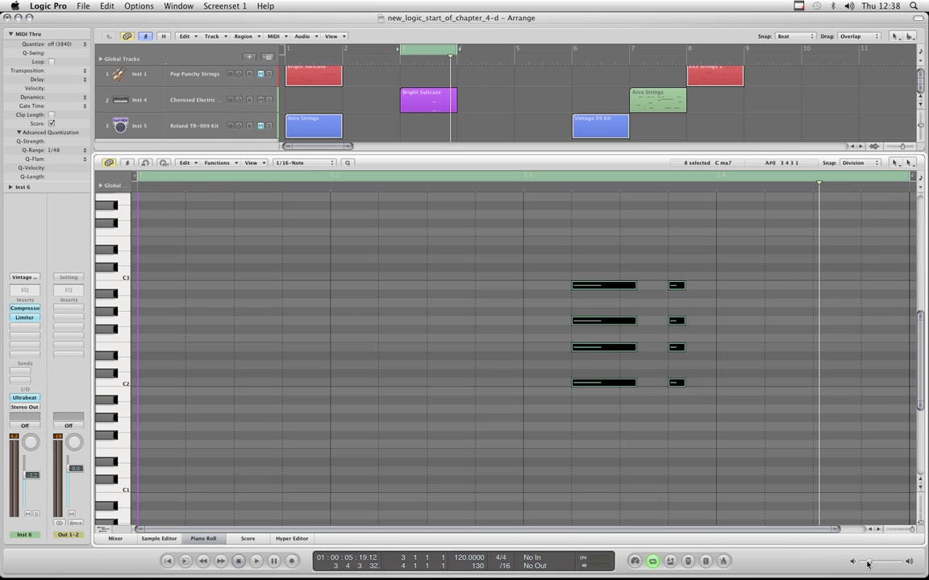
{"action": "key", "text": "space"}
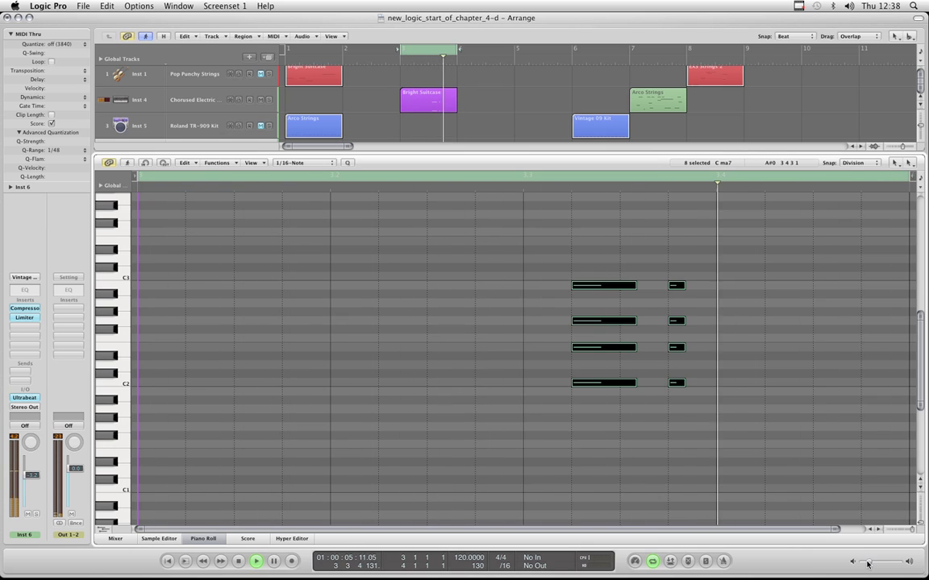
{"action": "key", "text": "space"}
- Nudge the selected notes two divisions earlier to 3 2 4, audition the bar, and bring them three divisions later to 3 3 3
{"action": "key", "text": "alt+Left"}
{"action": "key", "text": "alt+Left"}
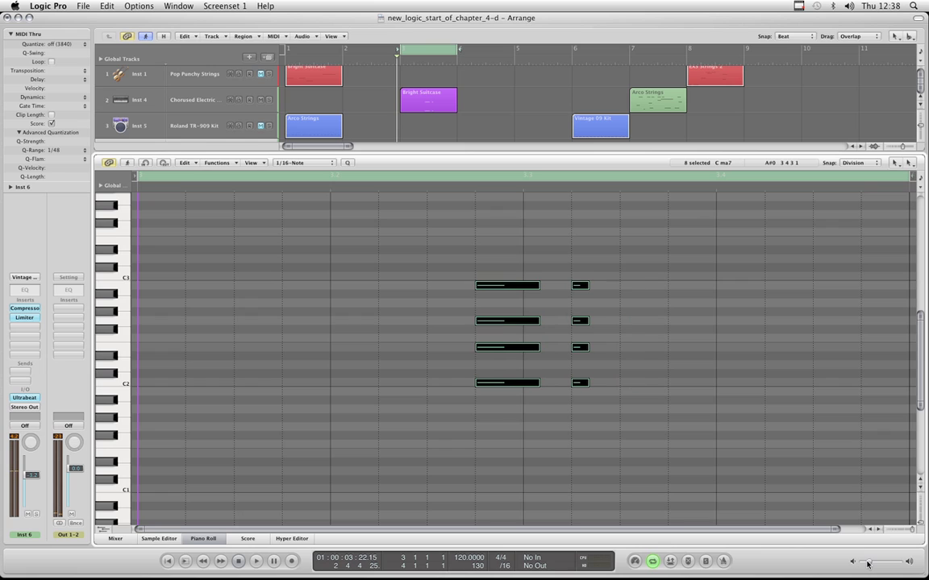
{"action": "key", "text": "space"}
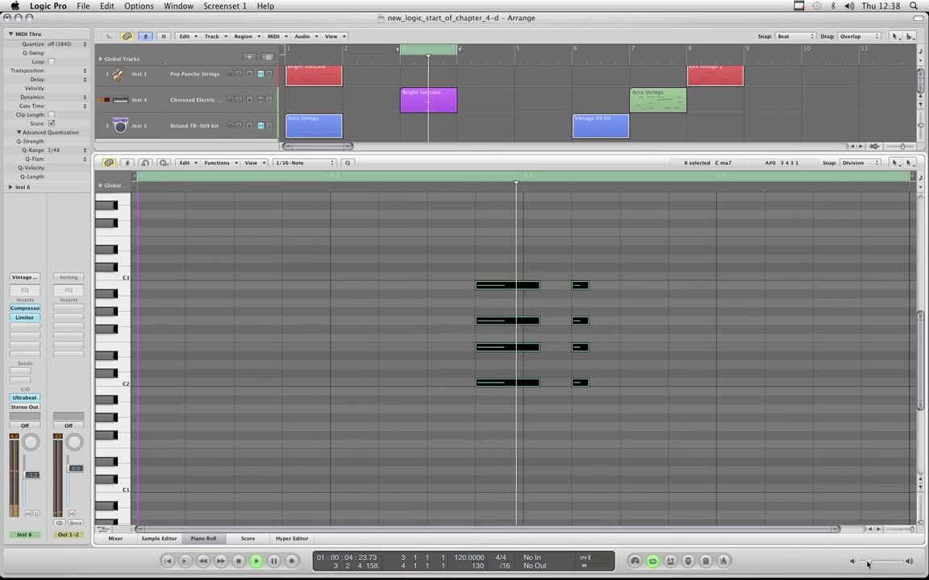
{"action": "key", "text": "alt+Right"}
{"action": "key", "text": "alt+Right"}
{"action": "key", "text": "alt+Right"}
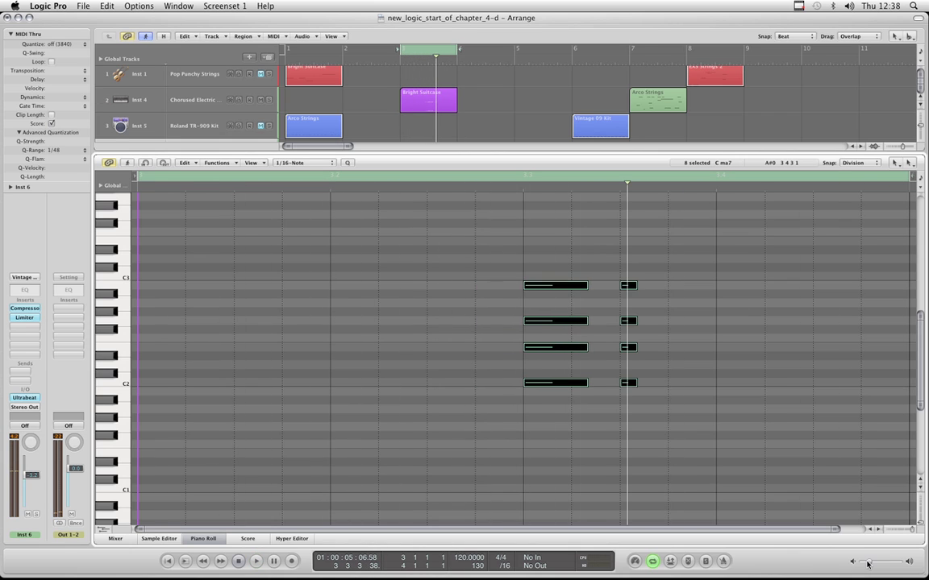
{"action": "key", "text": "space"}
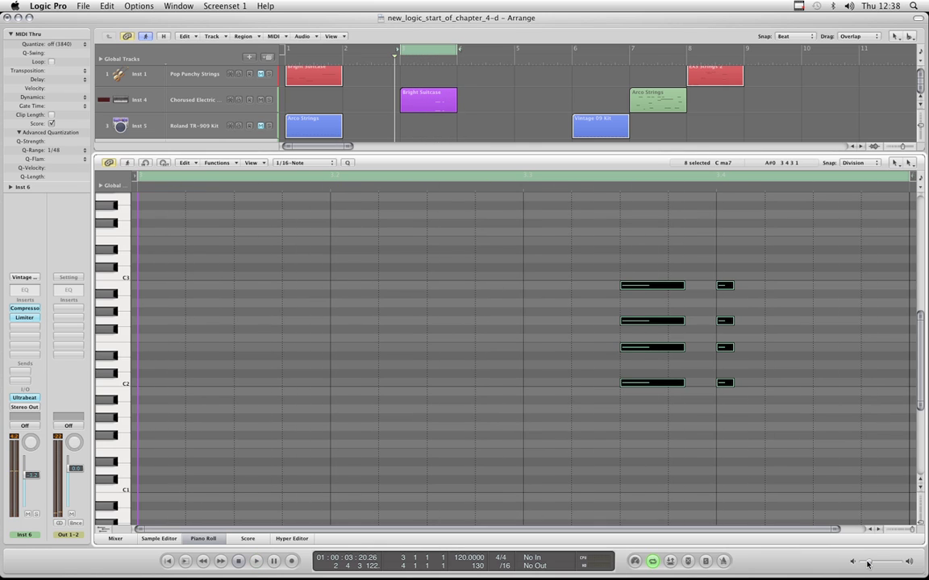
- Move only the long chord one division earlier to 3 3 2, reselect all eight notes, and play the cycled bar
{"action": "left_click", "coordinate": [695, 286]}
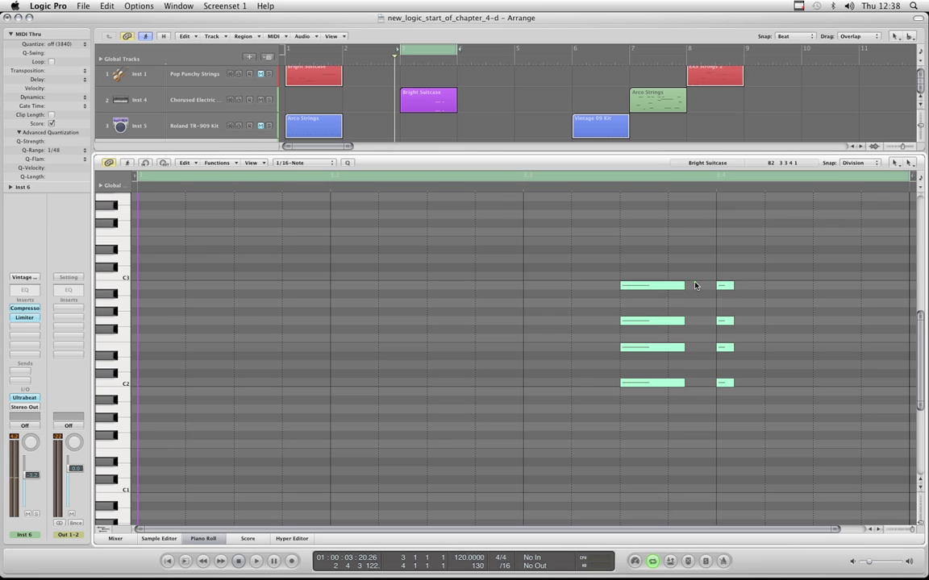
{"action": "left_click_drag", "start_coordinate": [695, 278], "coordinate": [603, 387]}
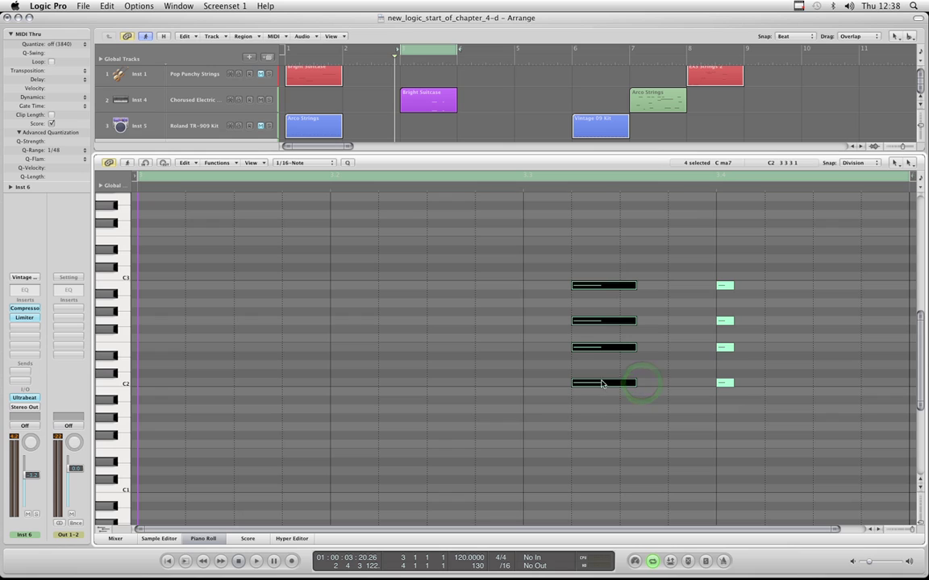
{"action": "left_click_drag", "start_coordinate": [555, 265], "coordinate": [783, 408]}
{"action": "key", "text": "space"}
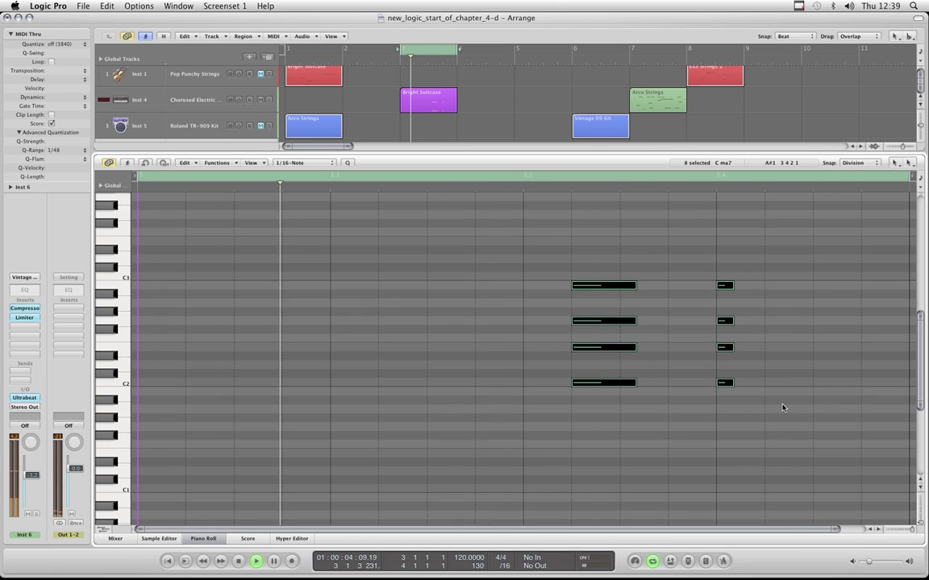
- Audition both chords nudged two divisions earlier, to 3 2 4 for the long chord, and return them to 3 3 2
{"action": "key", "text": "alt+Left"}
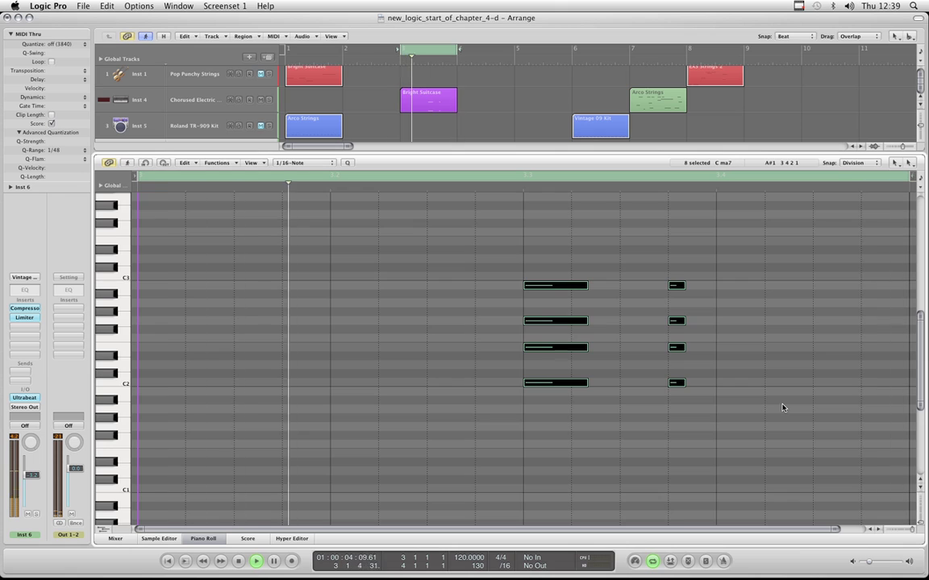
{"action": "key", "text": "alt+Left"}
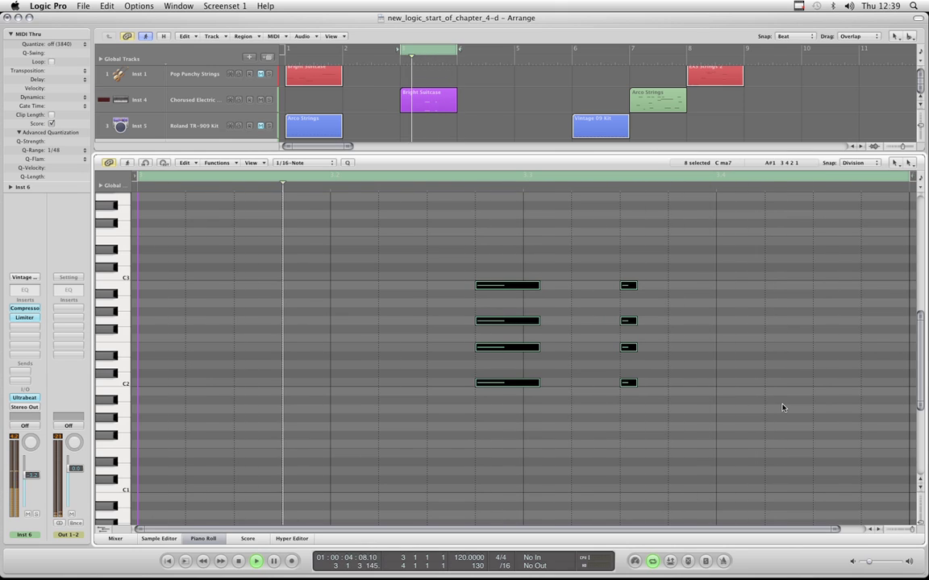
{"action": "key", "text": "alt+Right"}
{"action": "key", "text": "alt+Right"}
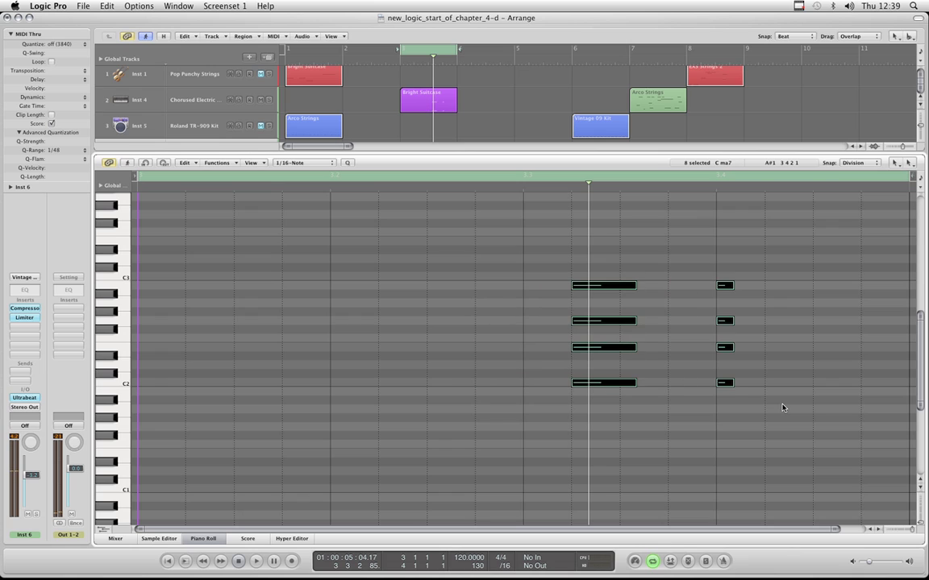
{"action": "key", "text": "space"}
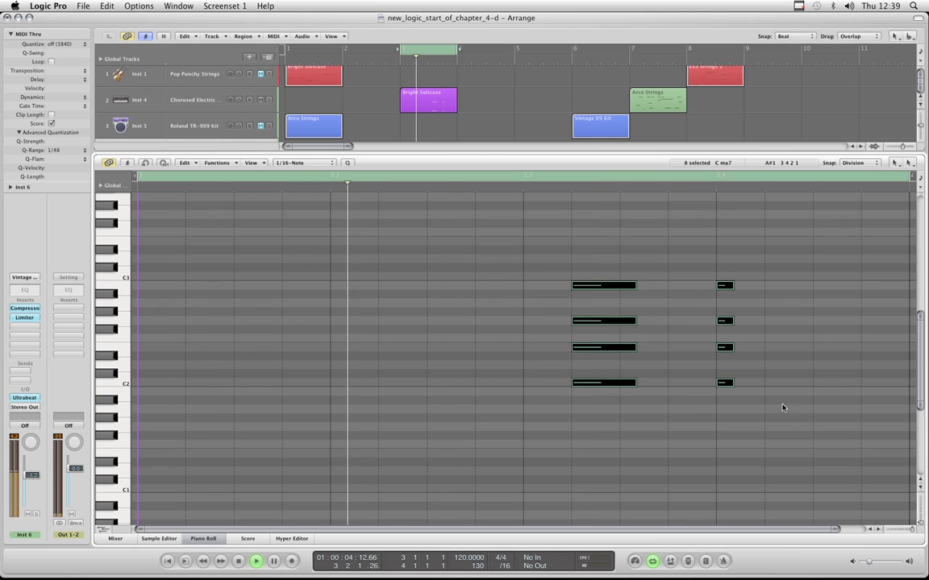
{"action": "key", "text": "space"}
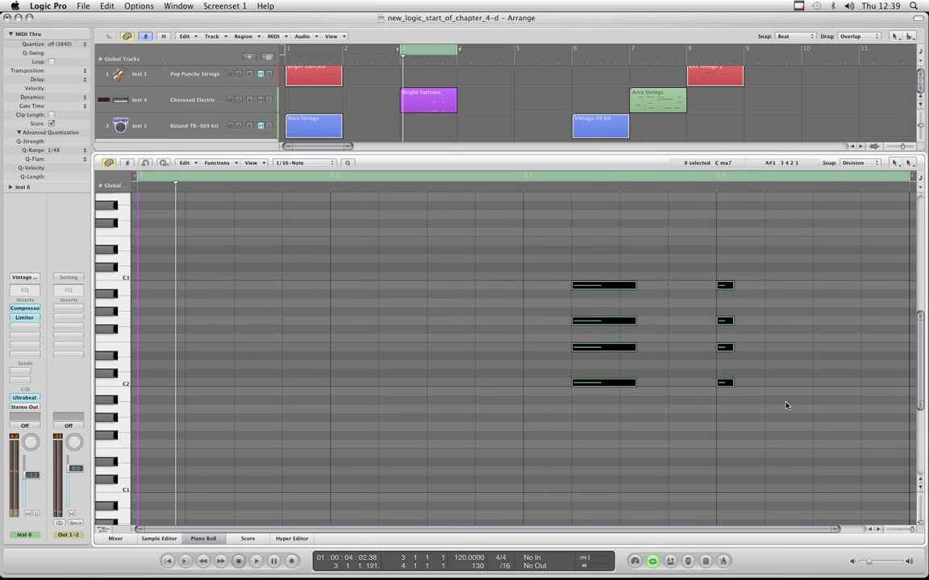
- Move the short chord ahead of the long one to 3 3 1 and audition all notes, nudging them one division later to 3 3 2
{"action": "left_click_drag", "start_coordinate": [706, 279], "coordinate": [513, 376]}
{"action": "key", "text": "super+a"}
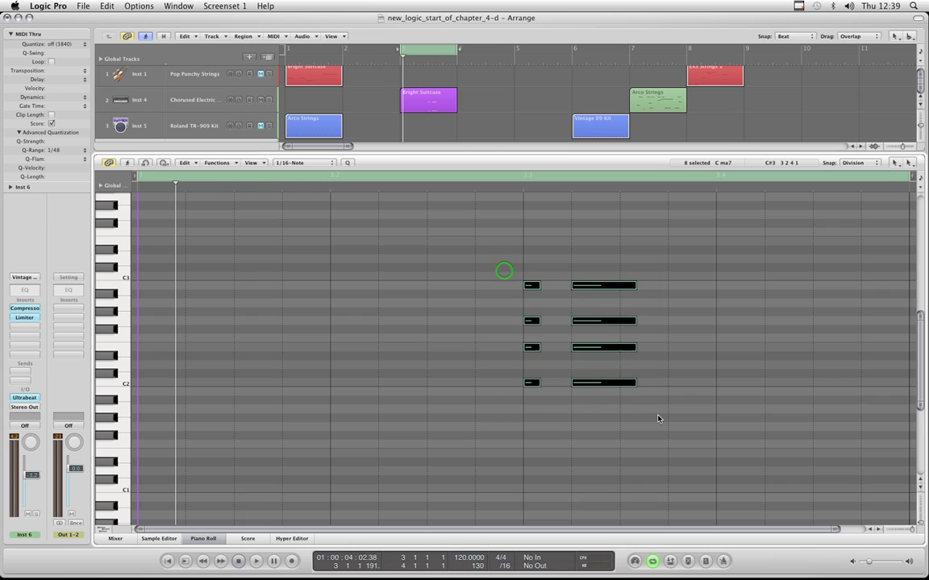
{"action": "key", "text": "space"}
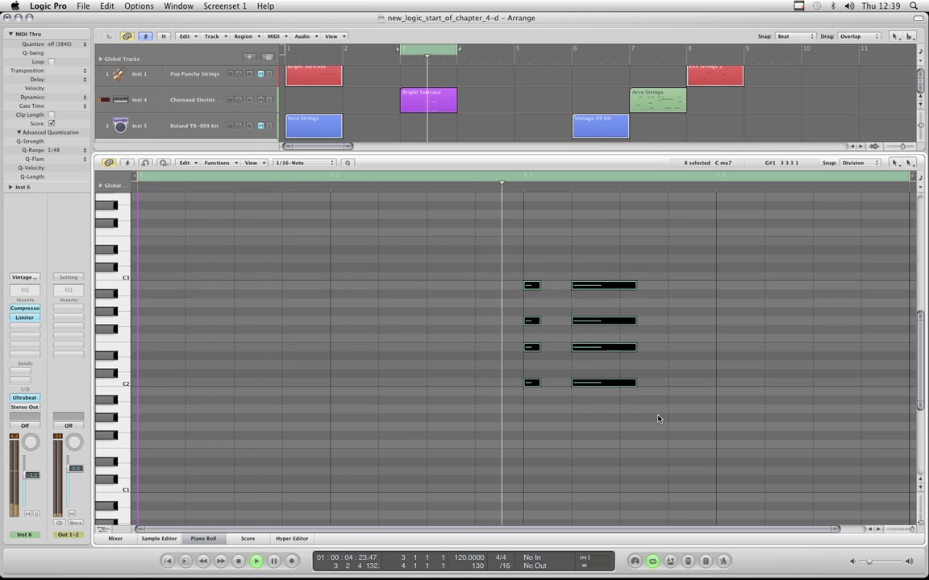
{"action": "key", "text": "alt+Right"}
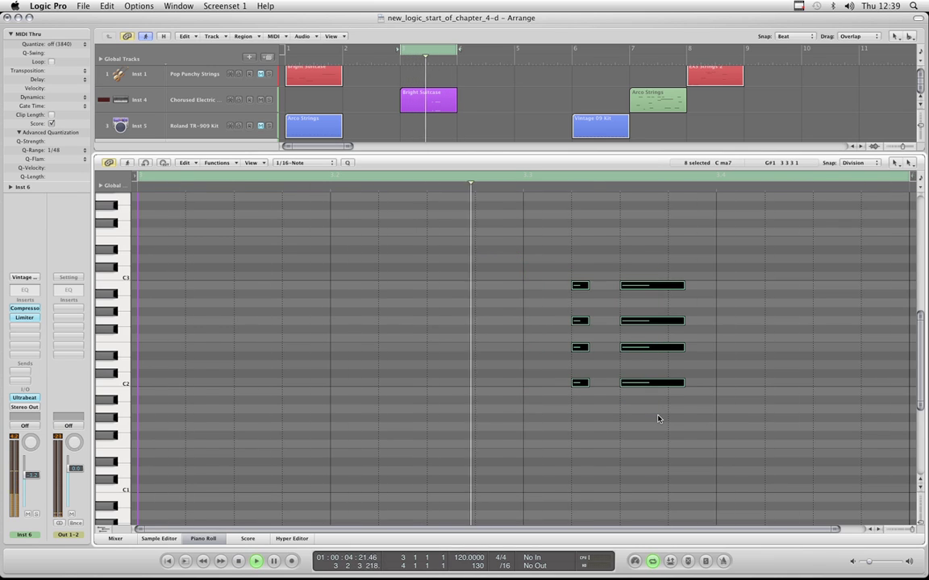
{"action": "key", "text": "space"}
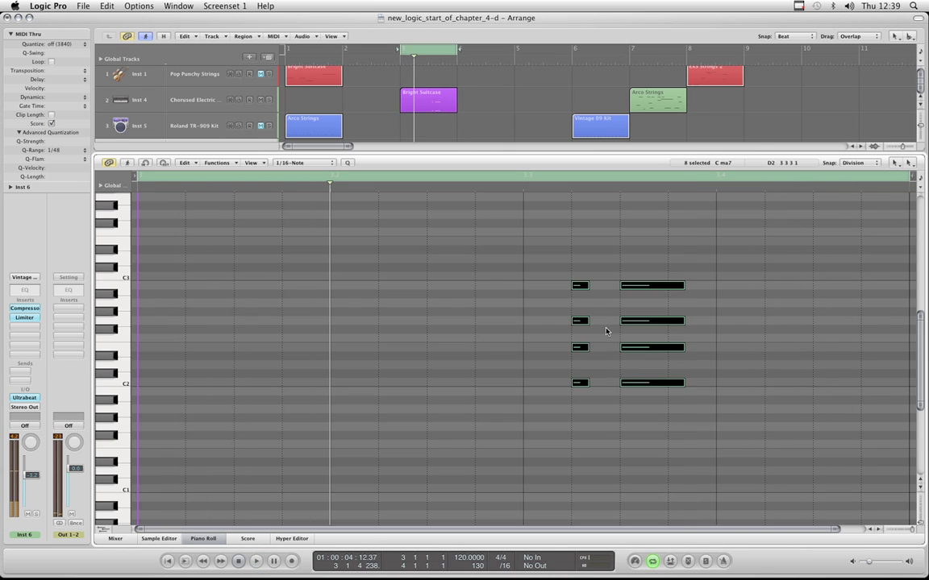
- Move only the short chord one division earlier to 3 3 1, reselect all eight notes, and play the cycled bar
{"action": "left_click", "coordinate": [597, 279]}
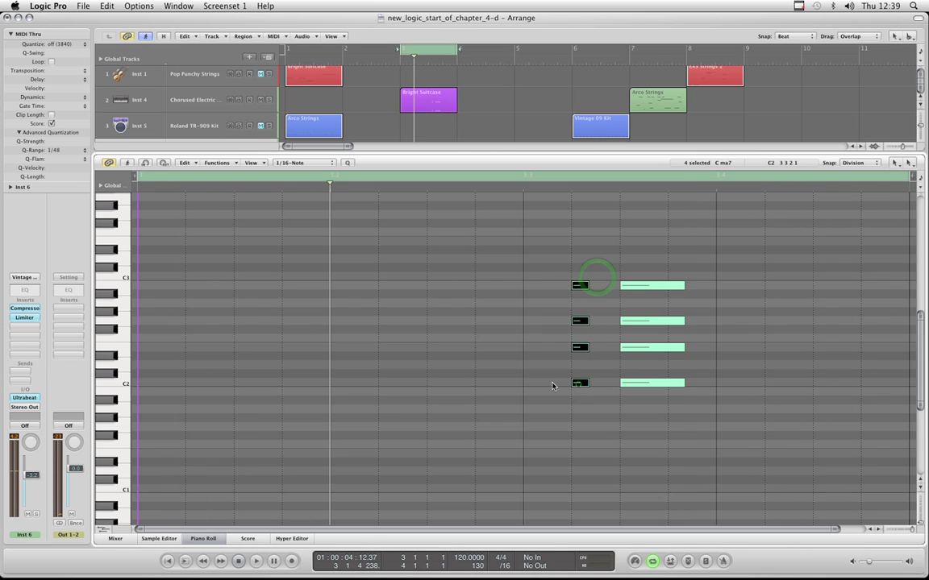
{"action": "left_click_drag", "start_coordinate": [578, 384], "coordinate": [530, 384]}
{"action": "left_click_drag", "start_coordinate": [492, 259], "coordinate": [745, 434]}
{"action": "key", "text": "space"}
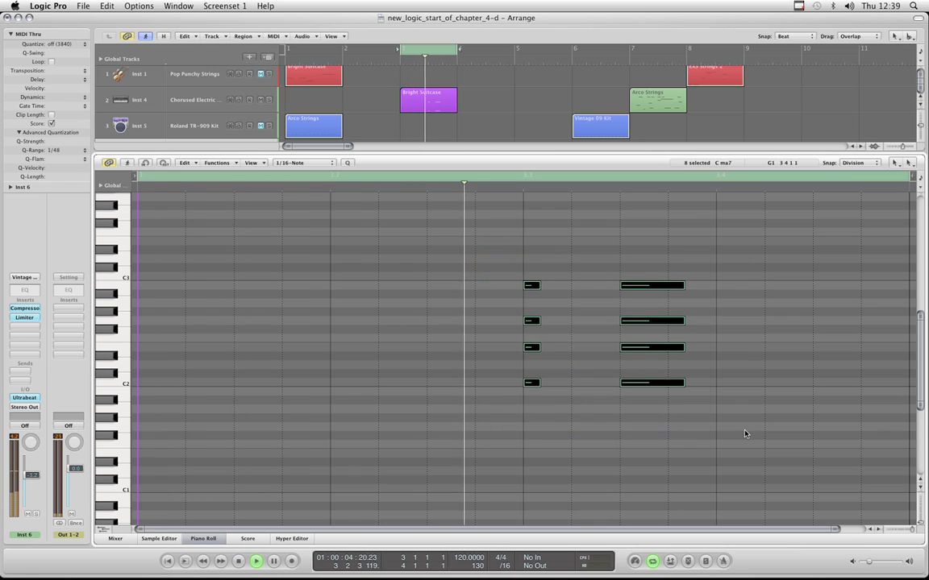
- Nudge both chords three divisions later during playback, bring them two divisions back so the short chord starts at 3 3 2, and stop
{"action": "key", "text": "alt+Right"}
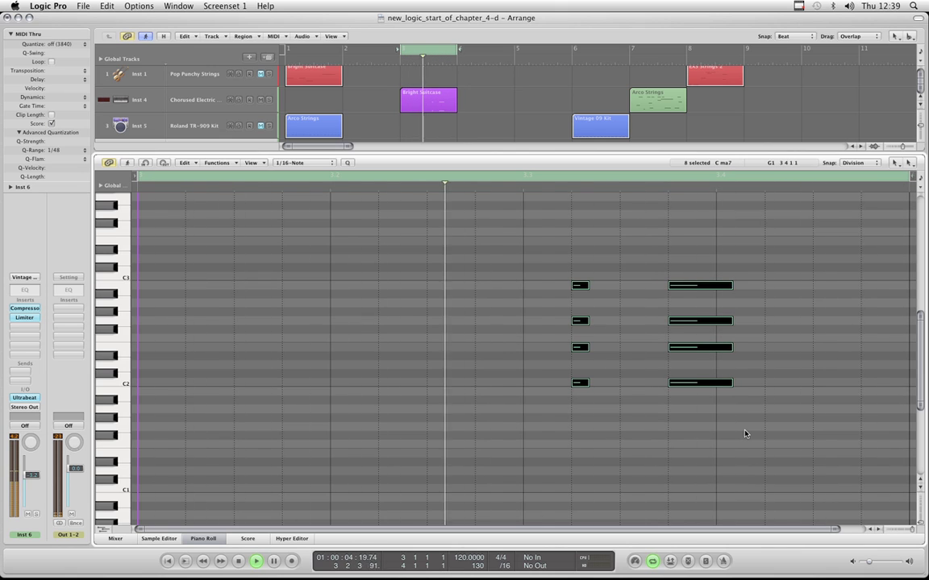
{"action": "key", "text": "alt+Right"}
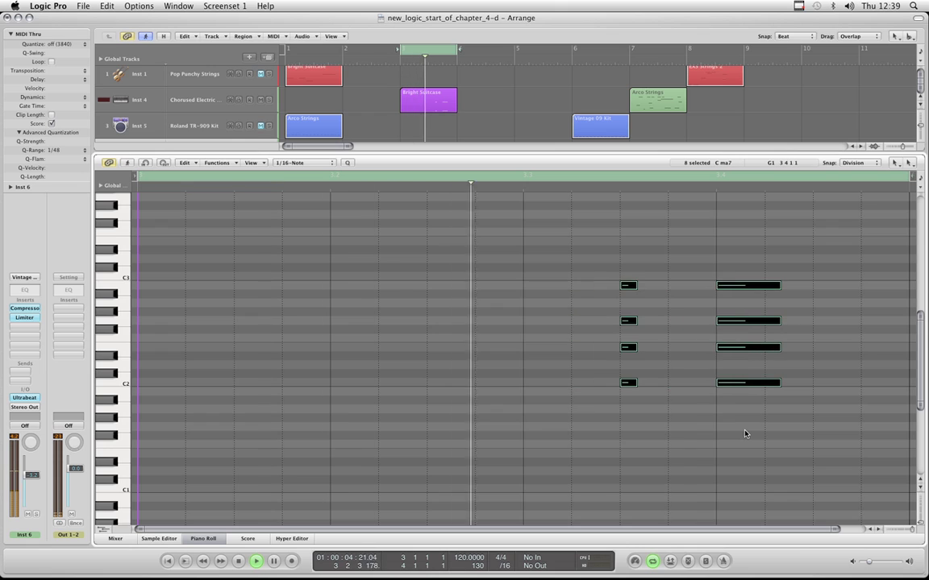
{"action": "key", "text": "alt+Right"}
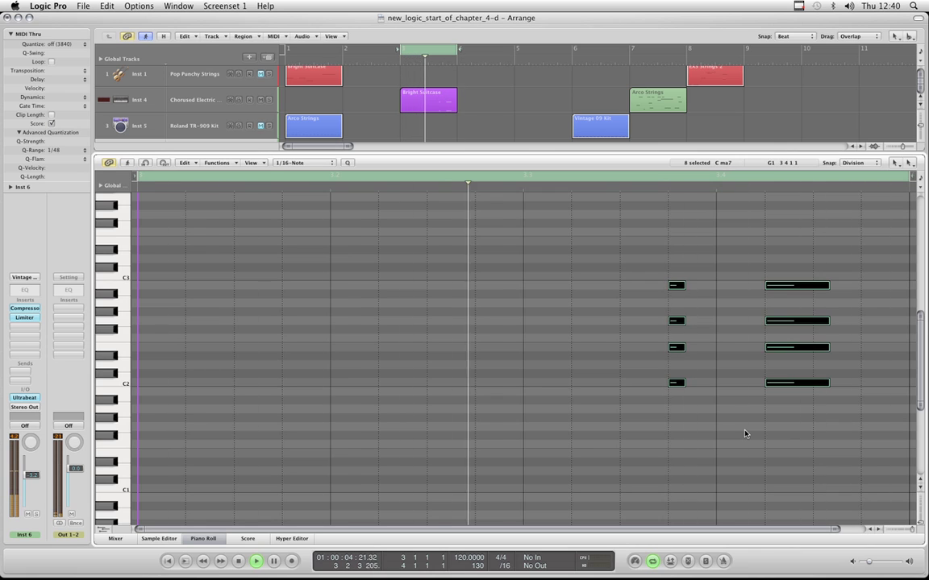
{"action": "key", "text": "alt+Left"}
{"action": "key", "text": "alt+Left"}
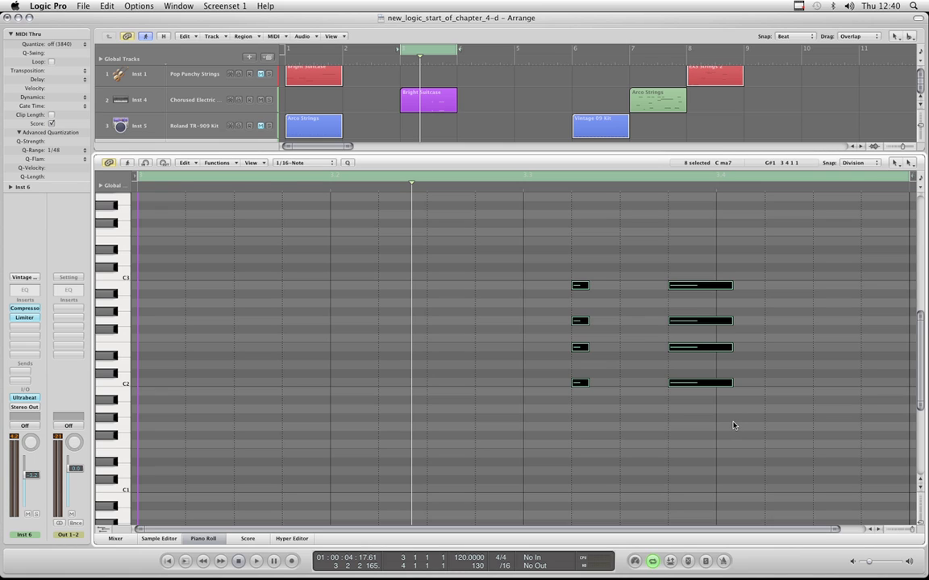
- Undo the recent nudges and short-chord moves back to the arrangement with the long chord at 3 3 1 and the short chord at 3 3 4
{"action": "key", "text": "alt+Right"}
{"action": "key", "text": "alt+Right"}
{"action": "key", "text": "alt+Left"}
{"action": "key", "text": "alt+Left"}
{"action": "key", "text": "alt+Left"}
{"action": "key", "text": "alt+Left"}
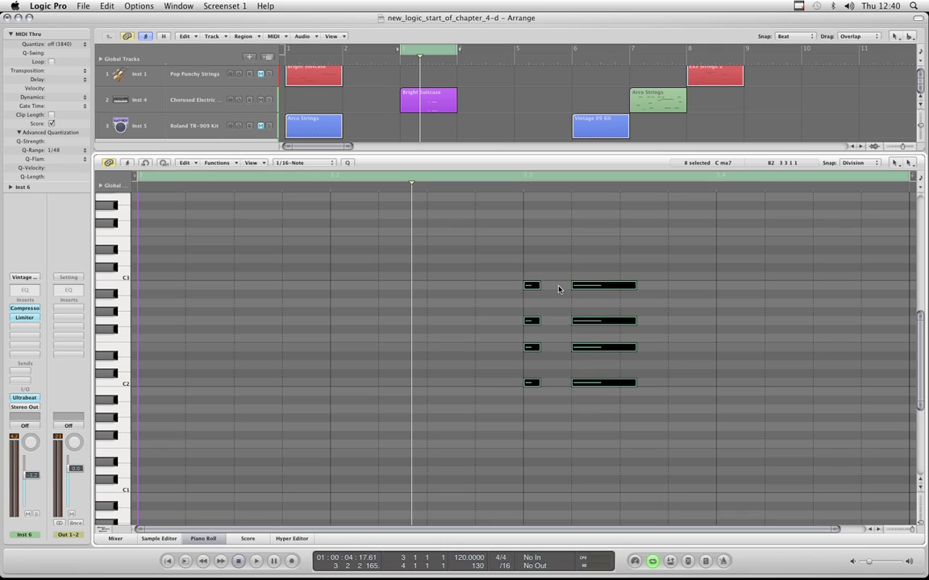
{"action": "key", "text": "alt+Right"}
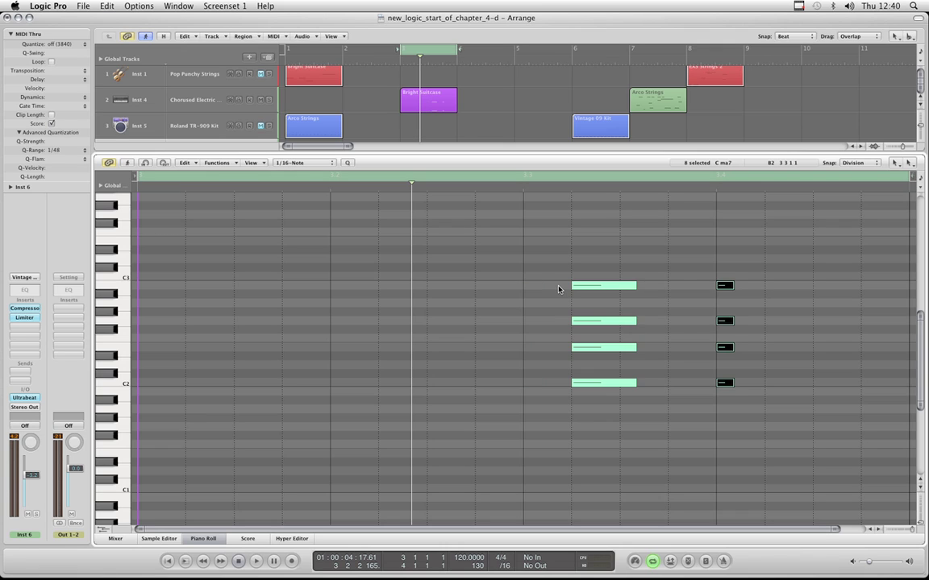
{"action": "key", "text": "alt+Left"}
{"action": "key", "text": "alt+Left"}
{"action": "key", "text": "alt+Right"}
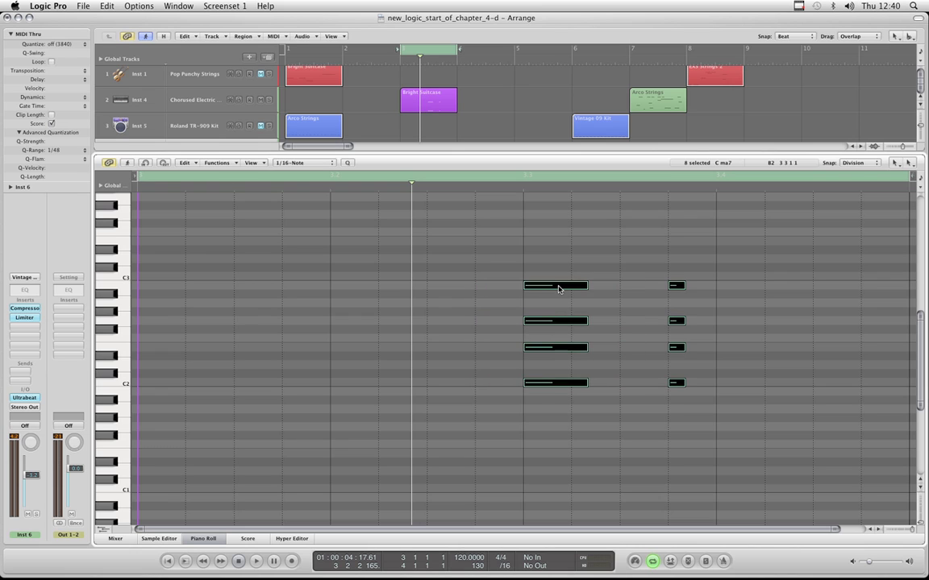
- Audition both chords while nudging them two divisions later, three earlier, and two later, leaving the long chord at 3 3 2
{"action": "key", "text": "space"}
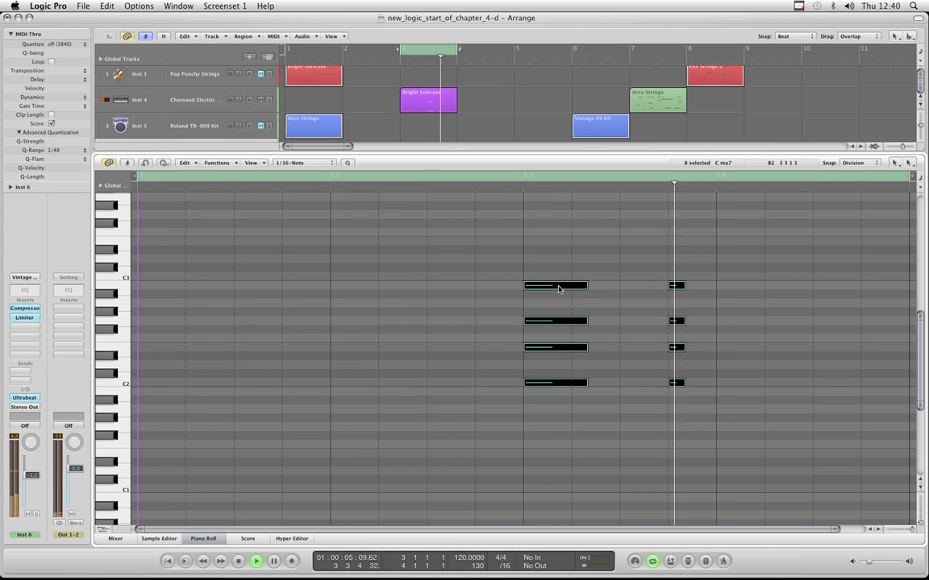
{"action": "key", "text": "alt+Right"}
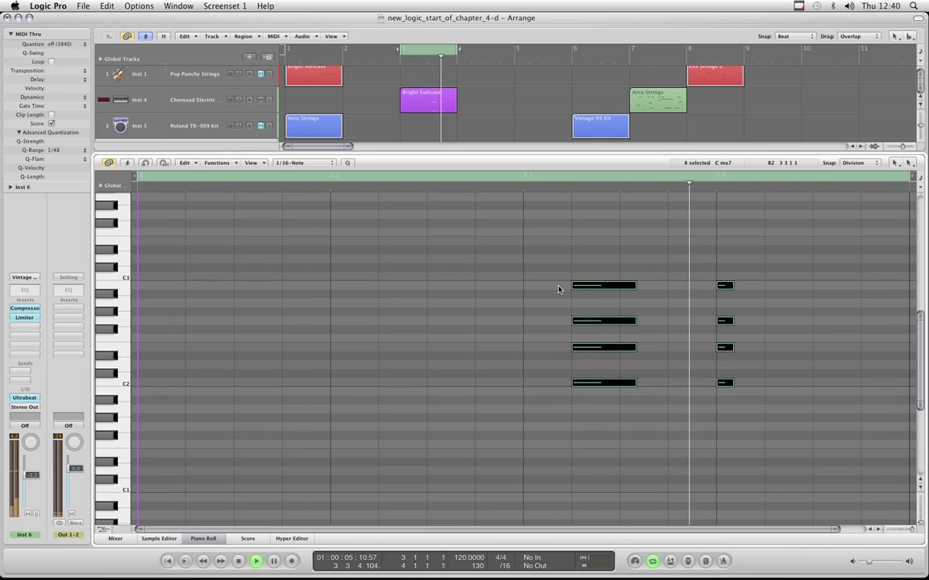
{"action": "key", "text": "alt+Right"}
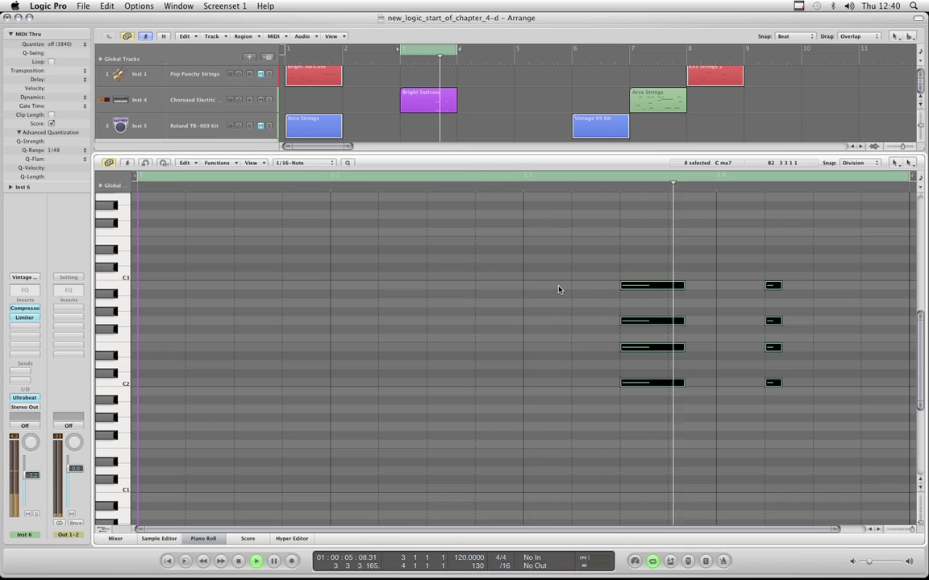
{"action": "key", "text": "alt+Left"}
{"action": "key", "text": "alt+Left"}
{"action": "key", "text": "alt+Left"}
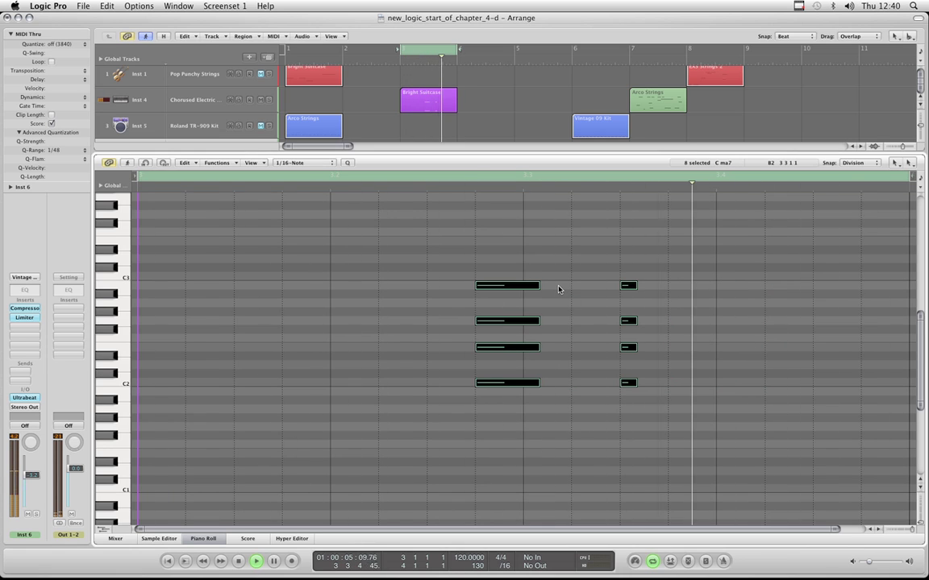
{"action": "key", "text": "alt+Right"}
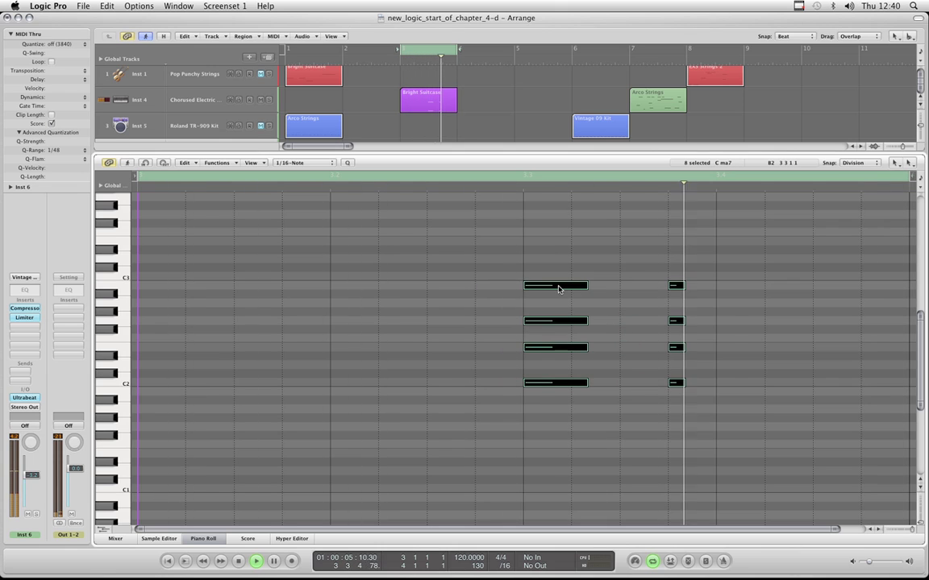
{"action": "key", "text": "alt+Right"}
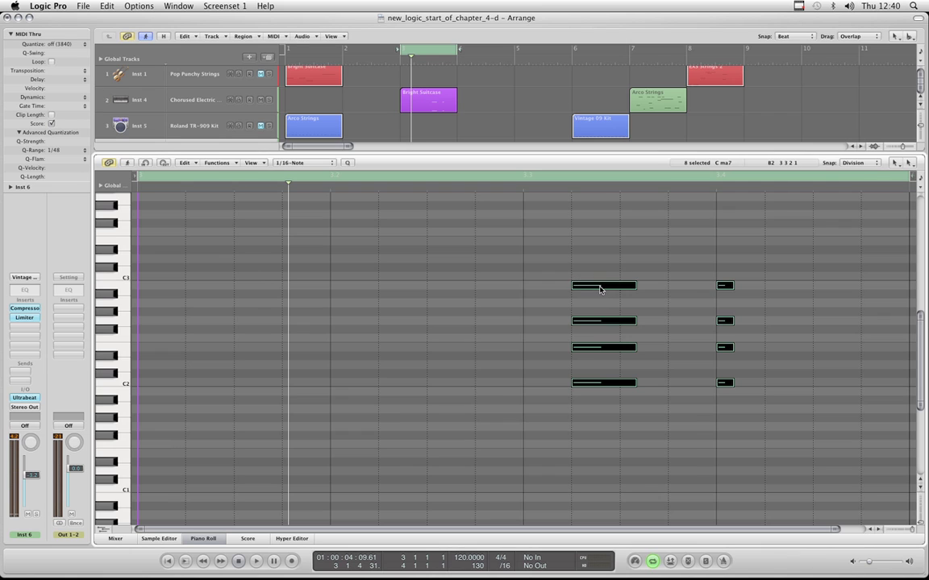
- Copy both chords six divisions earlier with the long copy at 3 1 4, select all sixteen notes, and play the cycled bar
{"action": "left_click_drag", "start_coordinate": [600, 288], "coordinate": [332, 293]}
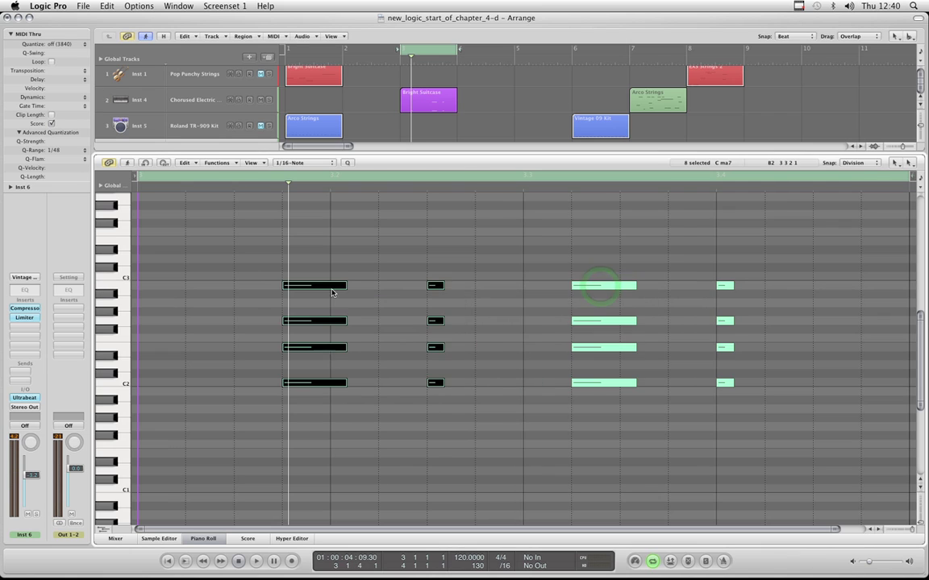
{"action": "left_click_drag", "start_coordinate": [259, 252], "coordinate": [853, 456]}
{"action": "key", "text": "space"}
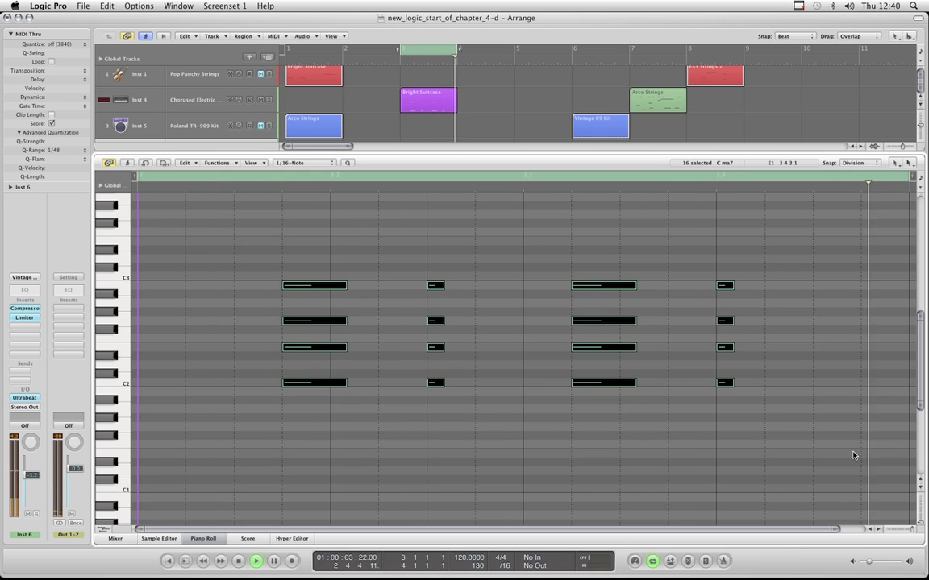
- Nudge all sixteen notes two divisions later during playback, placing the first long chord at 3 2 2, and stop
{"action": "key", "text": "alt+Right"}
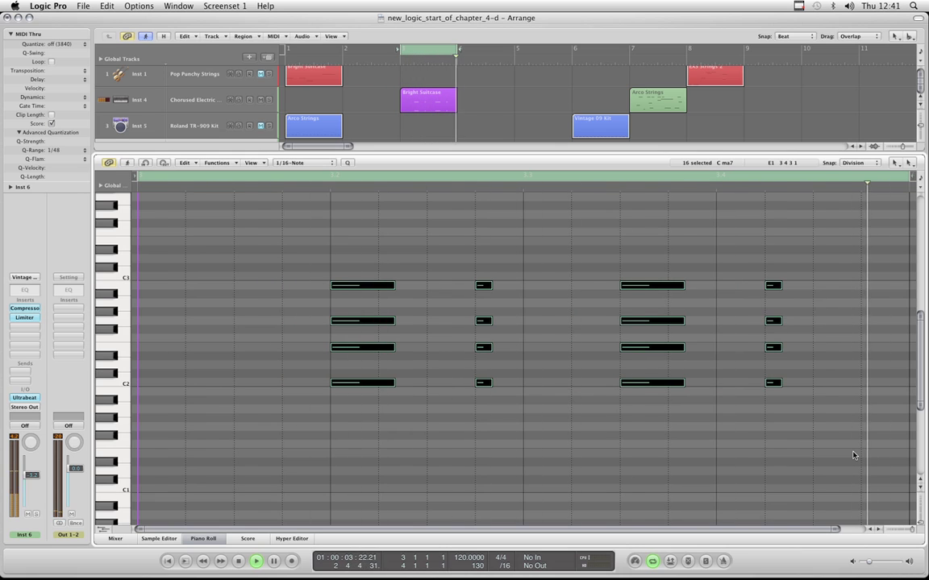
{"action": "key", "text": "alt+Right"}
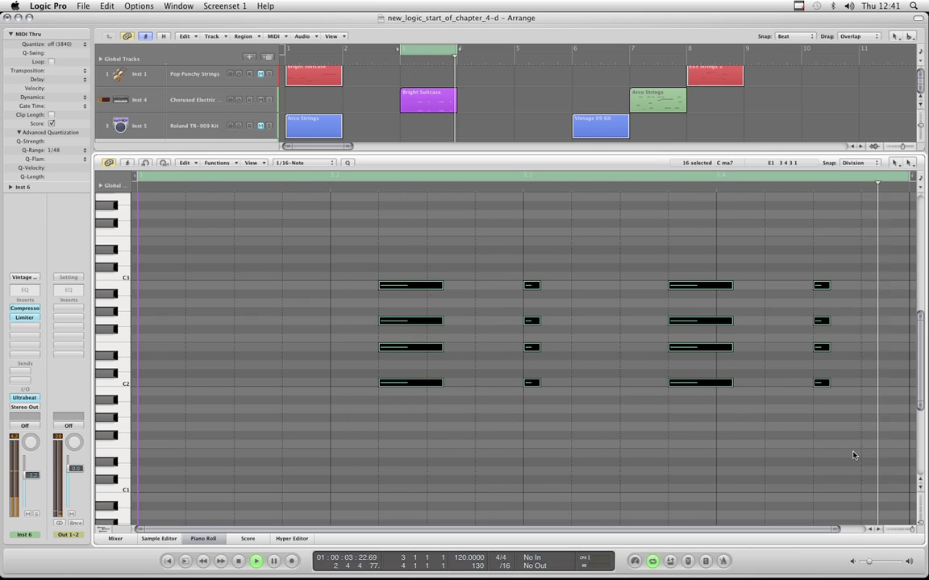
{"action": "key", "text": "space"}
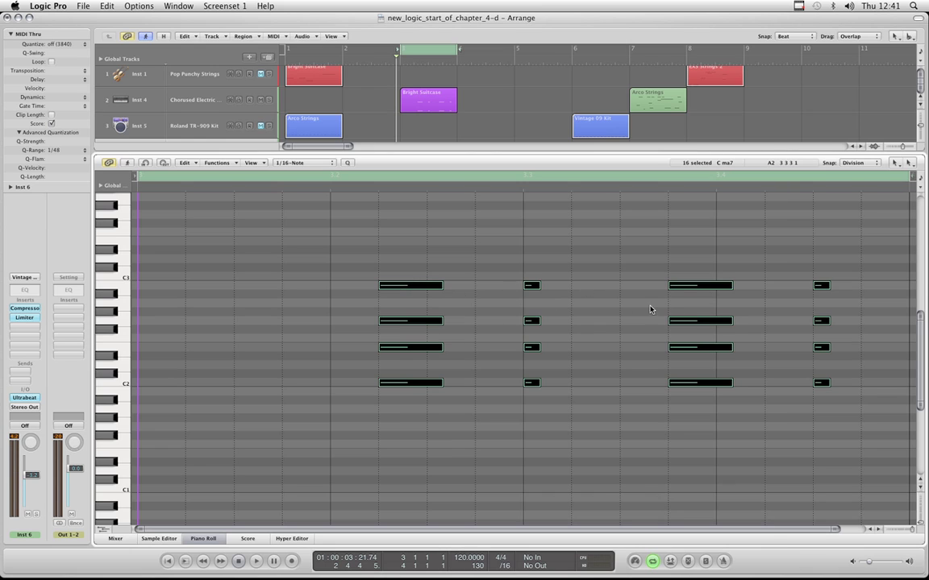
- Move only the first chord pair one division earlier to 3 2 1, reselect all sixteen notes, and play the cycled bar
{"action": "left_click_drag", "start_coordinate": [560, 269], "coordinate": [361, 384]}
{"action": "left_click_drag", "start_coordinate": [275, 256], "coordinate": [893, 435]}
{"action": "key", "text": "space"}
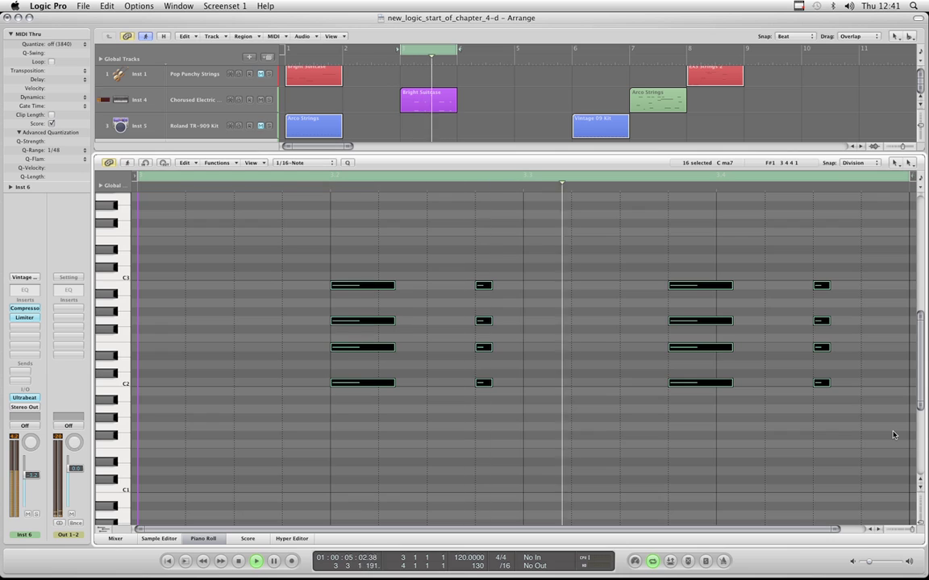
- Audition all four chords while nudging them two divisions earlier and two divisions back later
{"action": "key", "text": "alt+Left"}
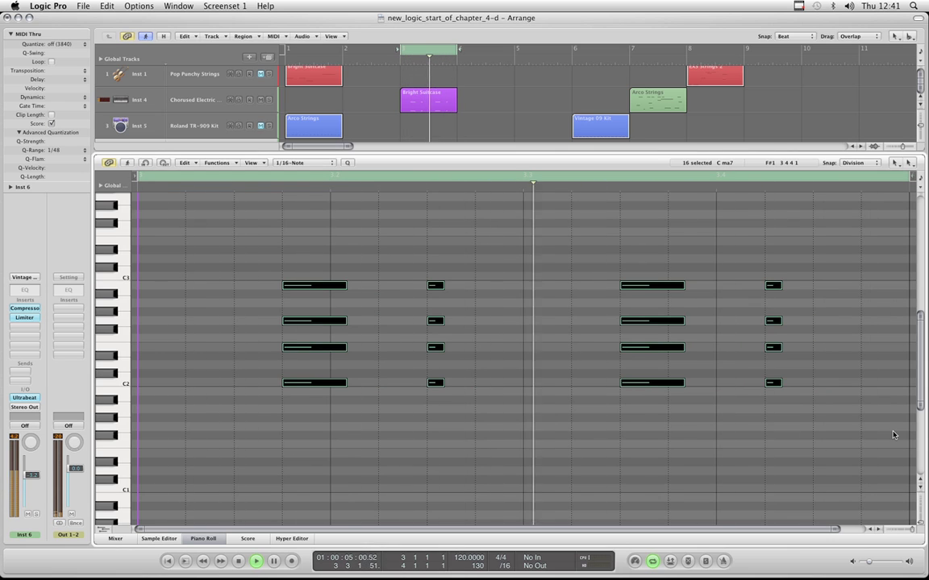
{"action": "key", "text": "alt+Left"}
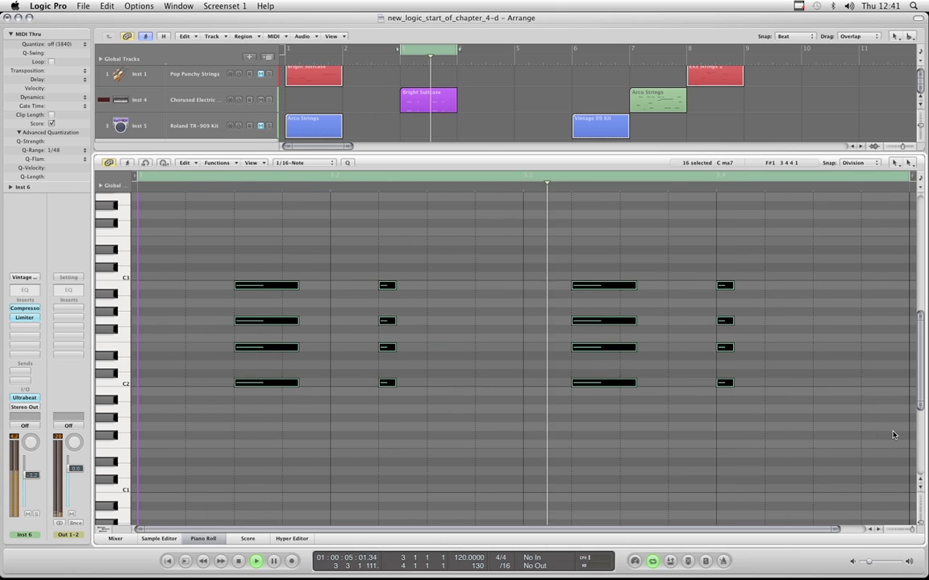
{"action": "key", "text": "alt+Right"}
{"action": "key", "text": "alt+Right"}
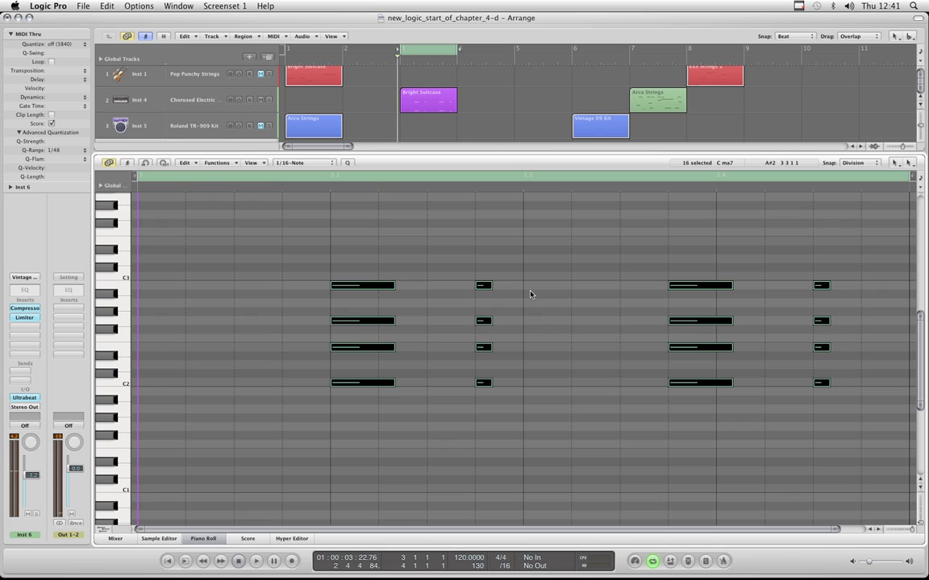
- Move the first chord pair three divisions later to 3 2 4, and audition all sixteen notes while nudging them two divisions earlier
{"action": "left_click_drag", "start_coordinate": [502, 275], "coordinate": [507, 384]}
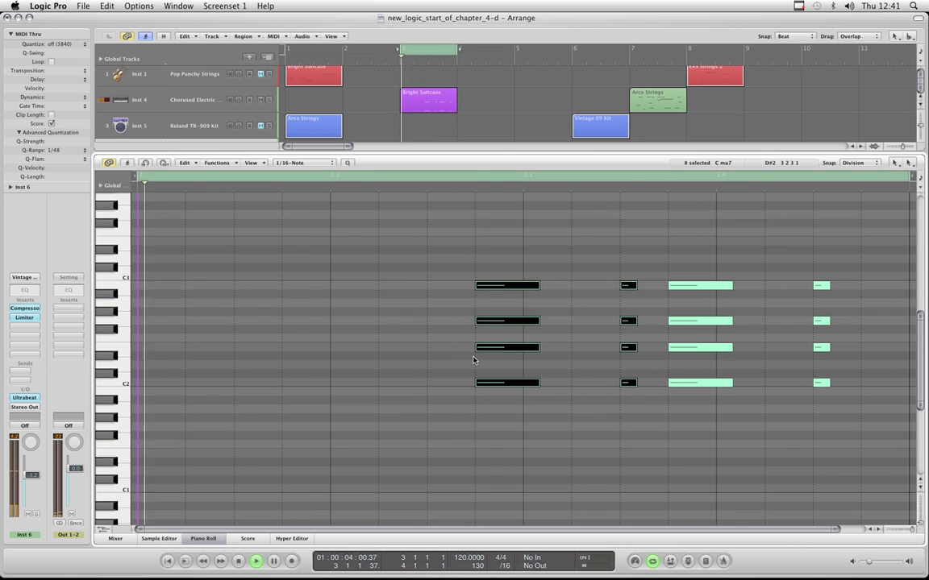
{"action": "key", "text": "space"}
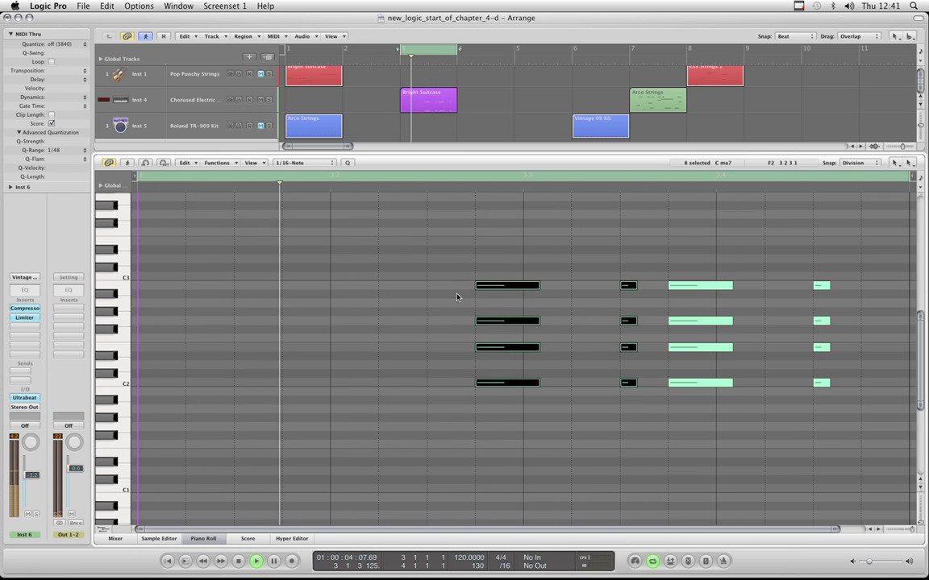
{"action": "left_click_drag", "start_coordinate": [454, 262], "coordinate": [839, 435]}
{"action": "key", "text": "alt+Left"}
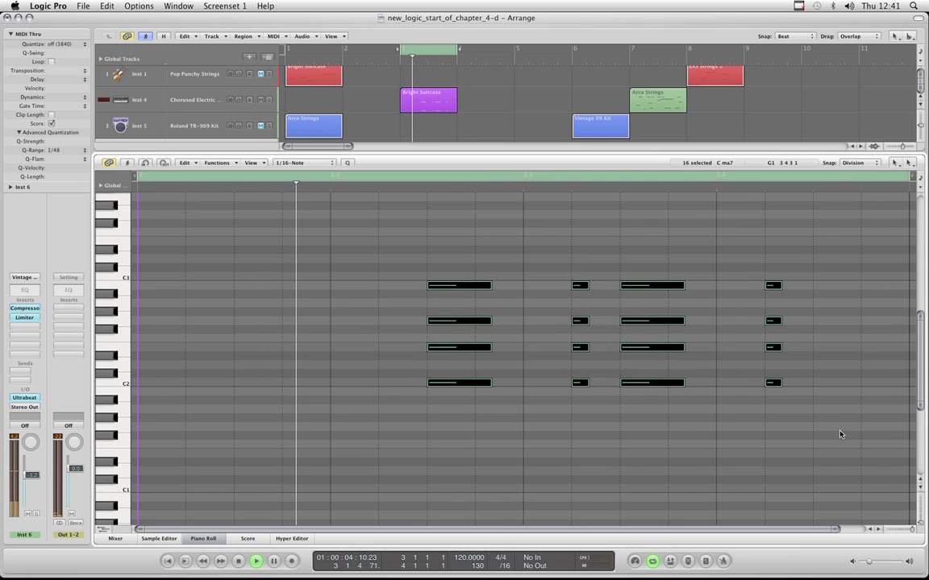
{"action": "key", "text": "alt+Left"}
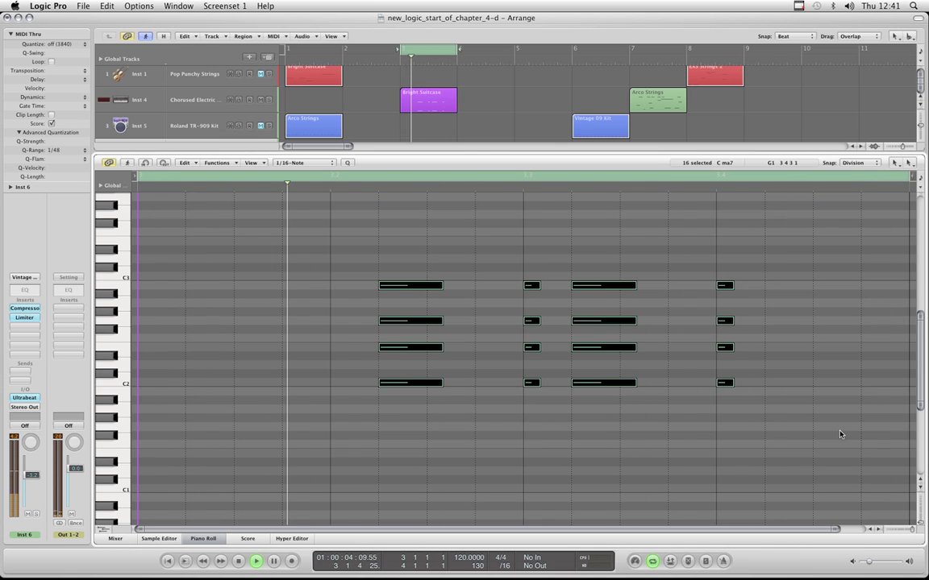
{"action": "key", "text": "space"}
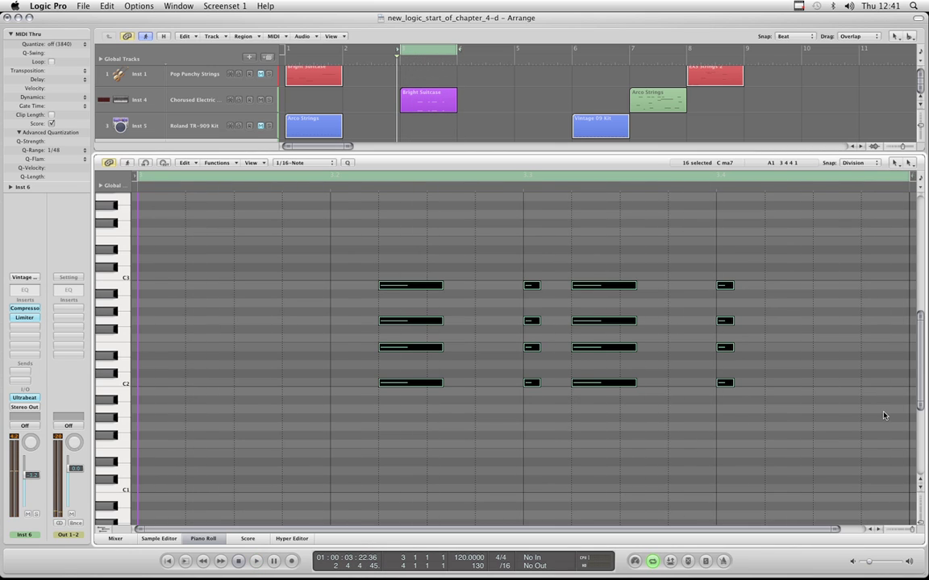
- Delete the short chord at 3 3 1 and audition the cycled bar
{"action": "left_click", "coordinate": [498, 267]}
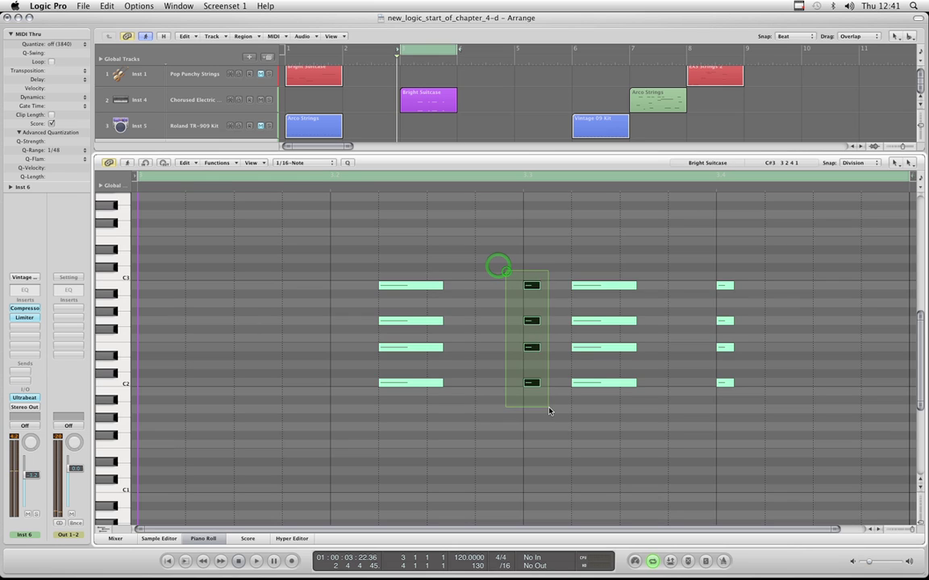
{"action": "left_click_drag", "start_coordinate": [549, 411], "coordinate": [549, 411]}
{"action": "key", "text": "Delete"}
{"action": "key", "text": "space"}
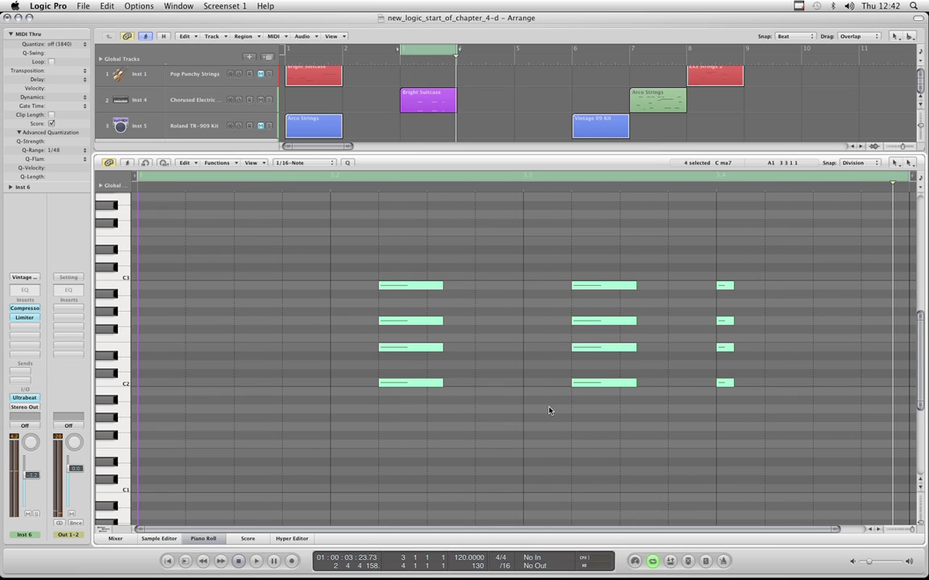
- Undo the chord deletion and the last nudge, and move the first chord pair one division earlier to 3 2 2
{"action": "key", "text": "super+z"}
{"action": "key", "text": "super+z"}
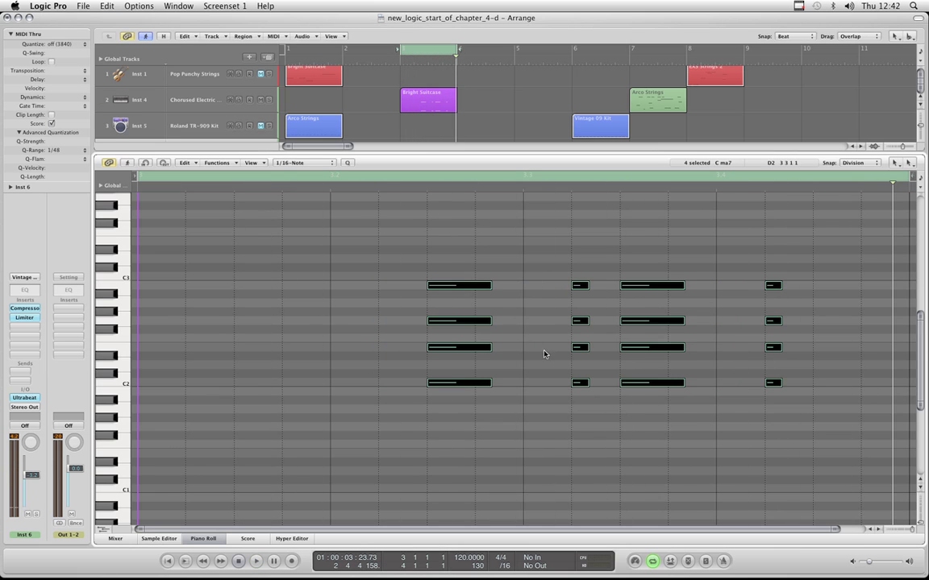
{"action": "left_click", "coordinate": [447, 274]}
{"action": "left_click_drag", "start_coordinate": [410, 262], "coordinate": [577, 420]}
{"action": "left_click_drag", "start_coordinate": [449, 320], "coordinate": [401, 321]}
- Move only the first short chord one division earlier to 3 2 4
{"action": "left_click_drag", "start_coordinate": [364, 268], "coordinate": [460, 400]}
{"action": "left_click", "coordinate": [487, 320]}
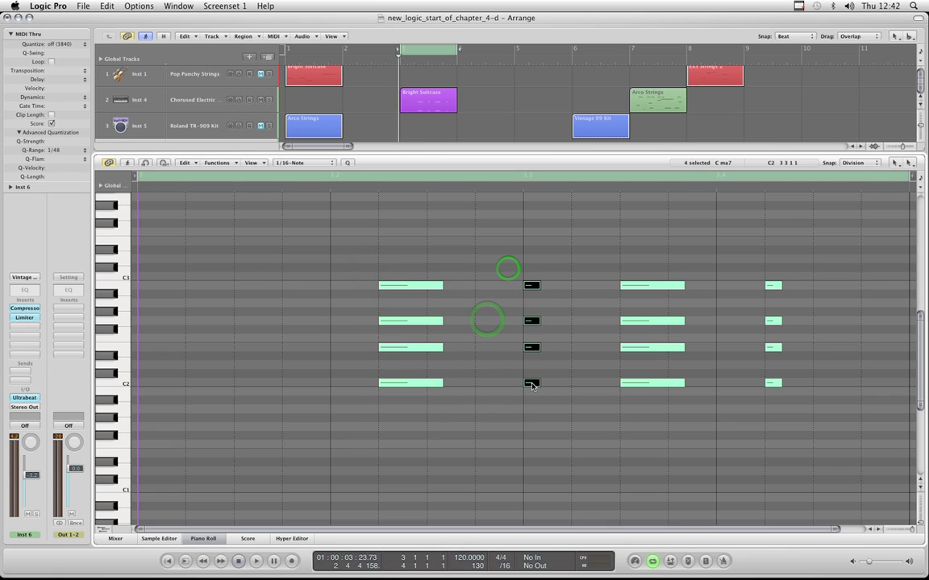
{"action": "left_click_drag", "start_coordinate": [532, 385], "coordinate": [483, 386]}
- Play the cycled bar and nudge the second chord pair one division later, so its long chord starts at 3 3 4
{"action": "key", "text": "space"}
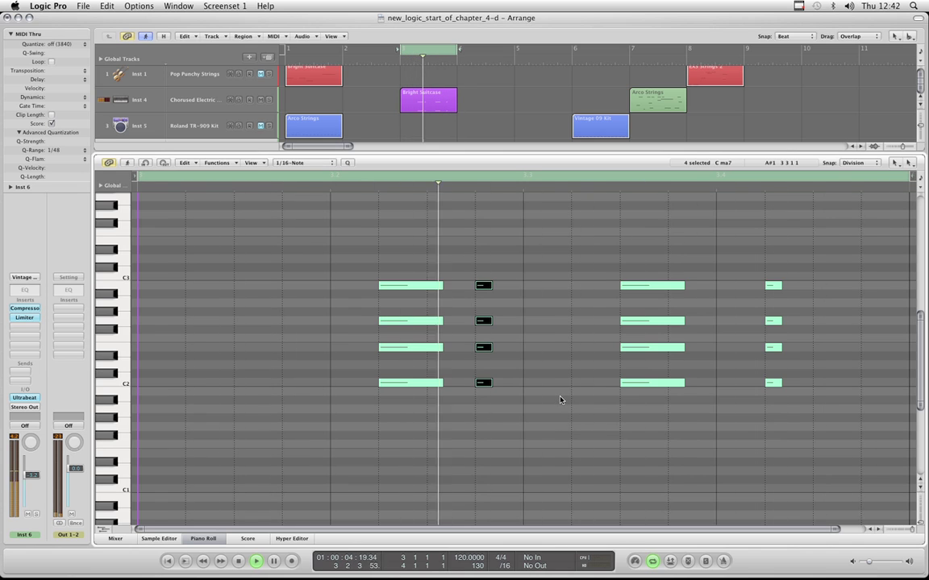
{"action": "left_click_drag", "start_coordinate": [599, 260], "coordinate": [821, 434]}
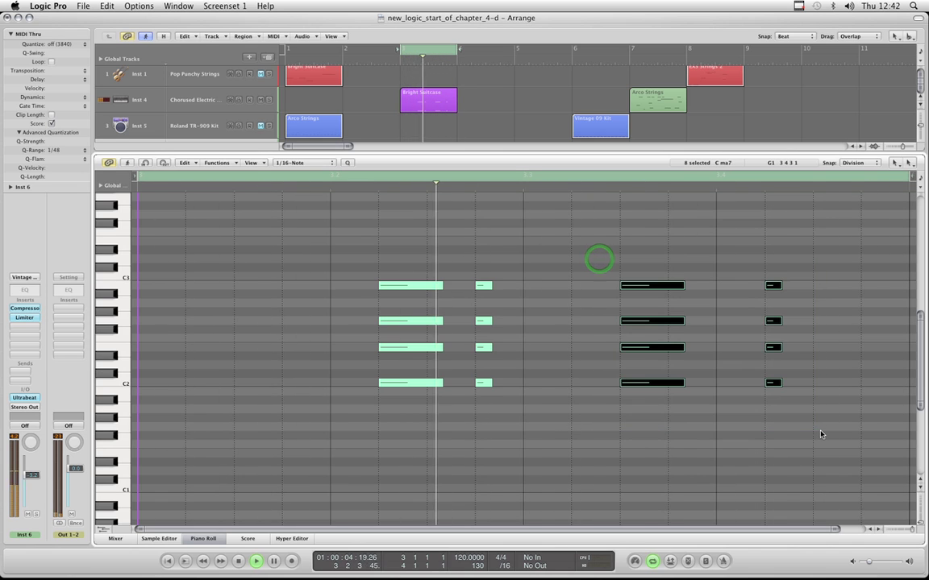
{"action": "key", "text": "alt+Right"}
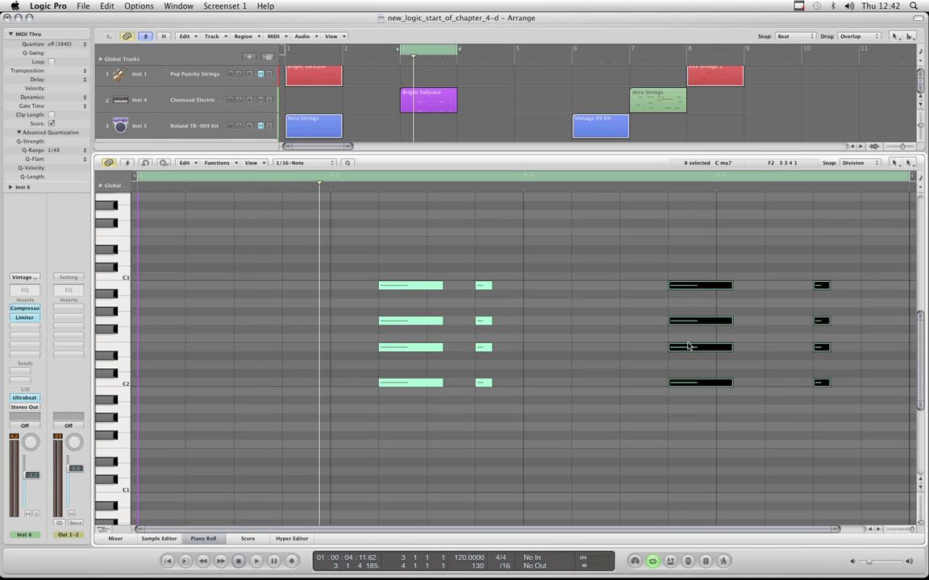
- Delete the three lower notes of every chord, keeping only the B2 notes
{"action": "scroll", "coordinate": [535, 340], "scroll_direction": "down", "scroll_amount": 1}
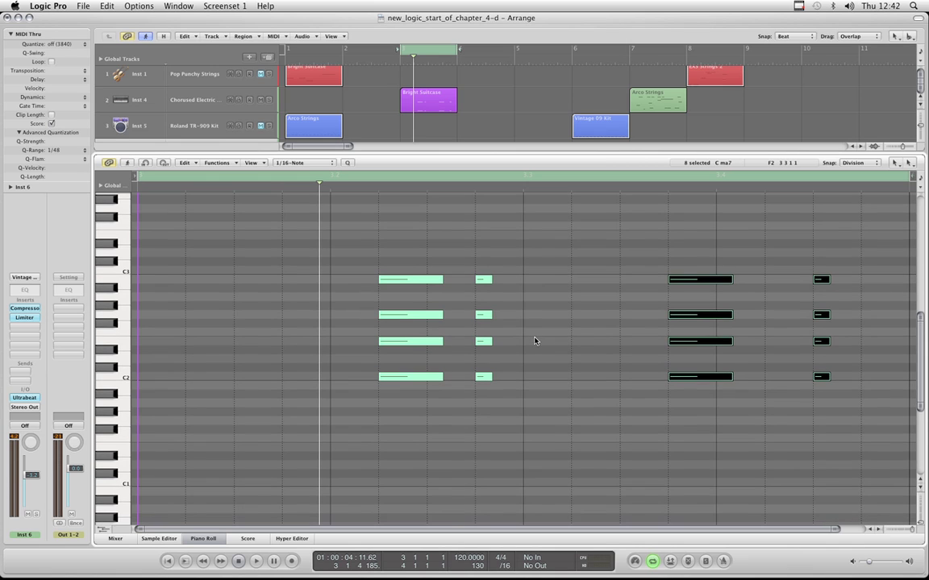
{"action": "left_click_drag", "start_coordinate": [842, 305], "coordinate": [392, 404]}
{"action": "key", "text": "Delete"}
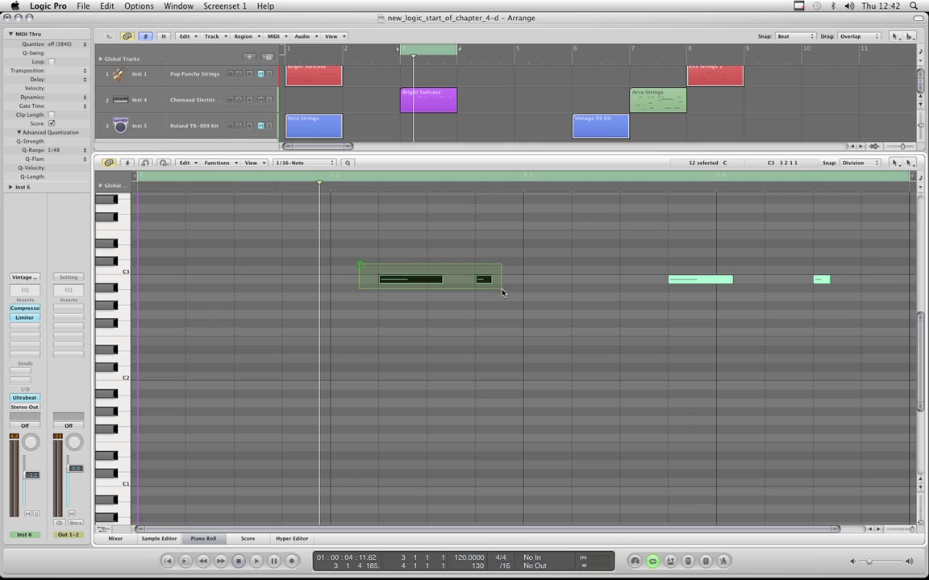
- Duplicate the first two B2 notes into pairs starting at 3 1 3 and 3 2 4, select all six notes, and play
{"action": "left_click_drag", "start_coordinate": [503, 293], "coordinate": [500, 290]}
{"action": "left_click_drag", "start_coordinate": [400, 282], "coordinate": [849, 317]}
{"action": "key", "text": "space"}
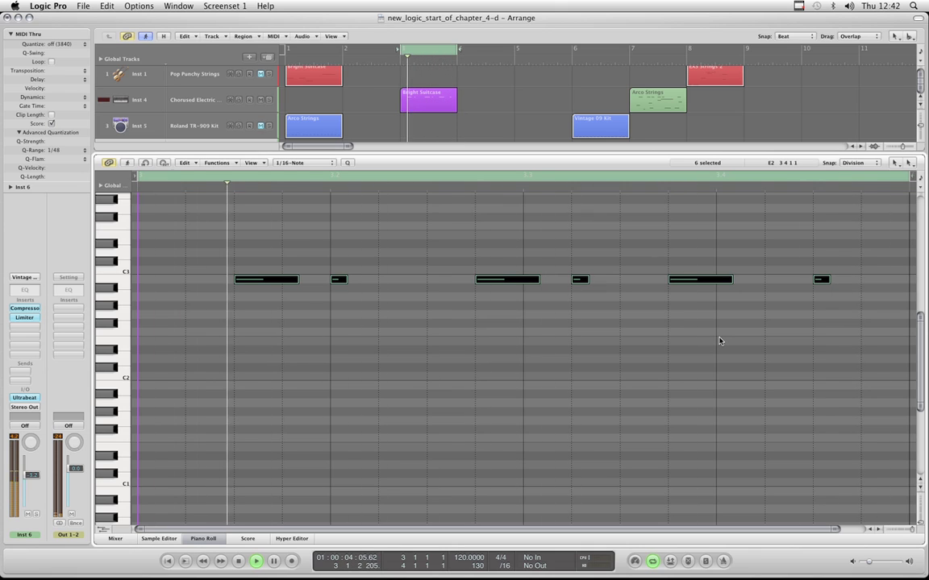
- Audition the six notes while nudging them one division later, one earlier, and two later, leaving the first note at 3 2 1
{"action": "key", "text": "alt+Right"}
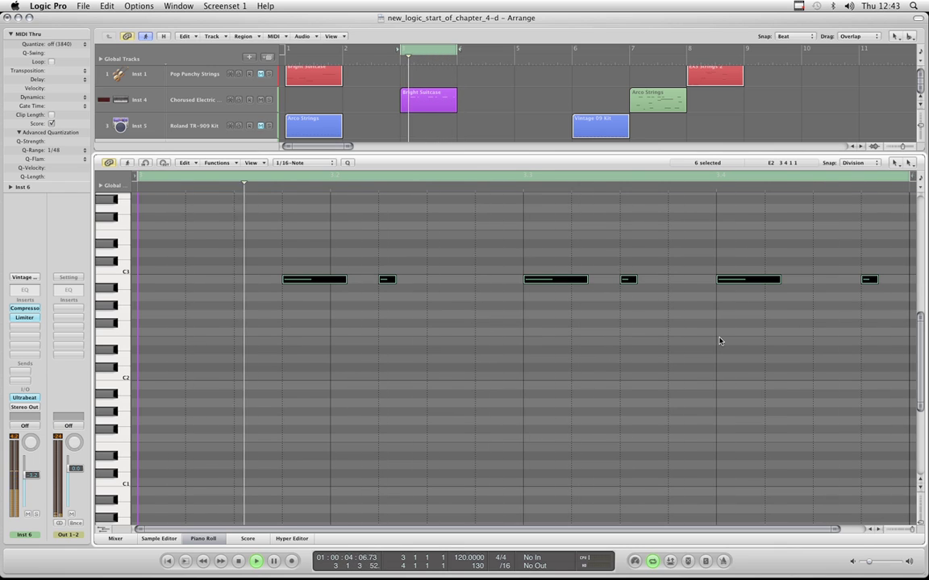
{"action": "key", "text": "alt+Left"}
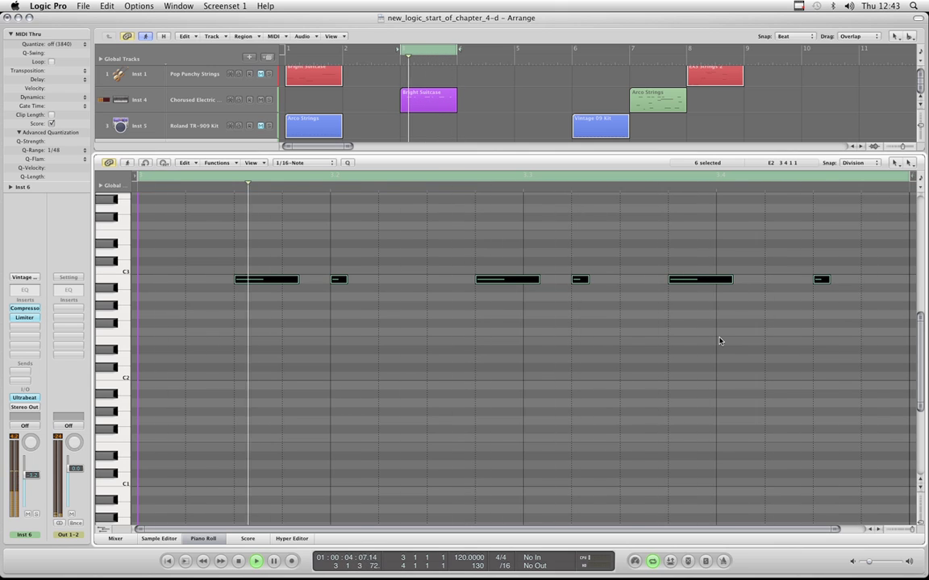
{"action": "key", "text": "alt+Right"}
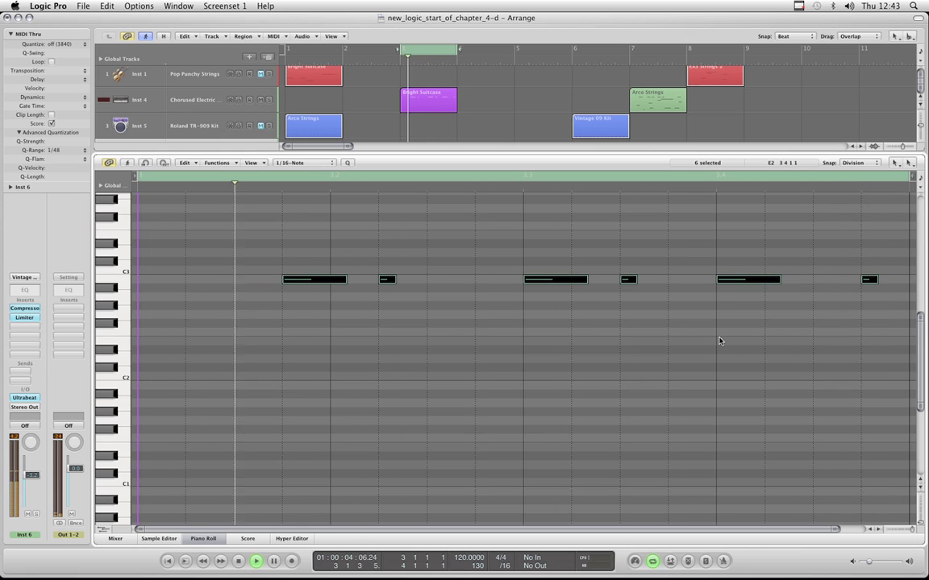
{"action": "key", "text": "alt+Right"}
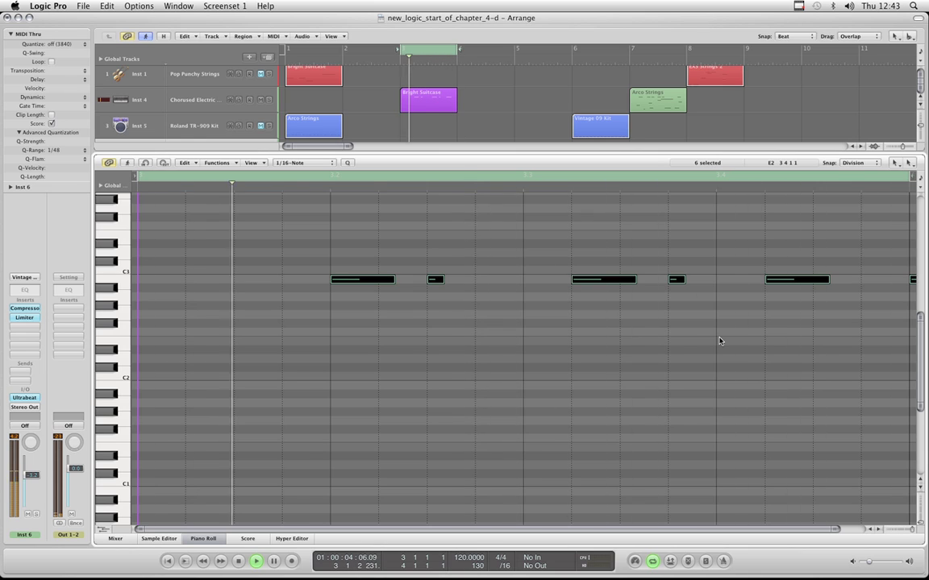
{"action": "left_click_drag", "start_coordinate": [622, 531], "coordinate": [749, 527]}
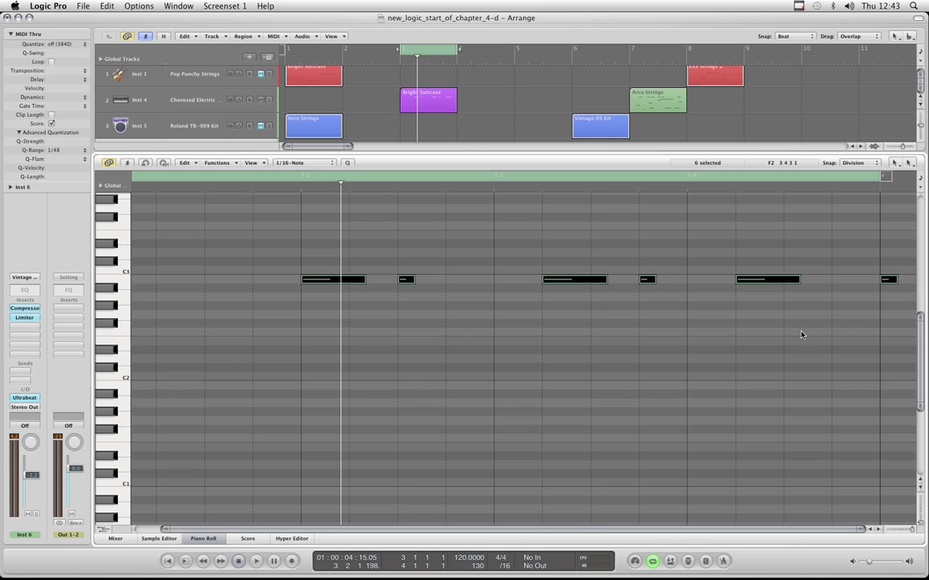
- Undo the single-note edits back to the four full chords with the first short chord at 3 3 1, and delete the first chord pair
{"action": "scroll", "coordinate": [801, 333], "scroll_direction": "up", "scroll_amount": 2}
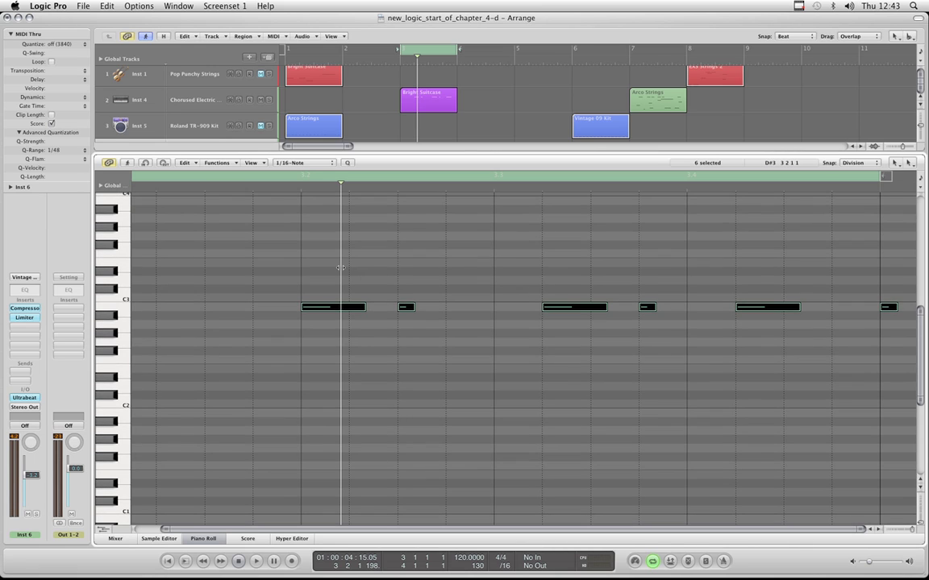
{"action": "left_click", "coordinate": [341, 267]}
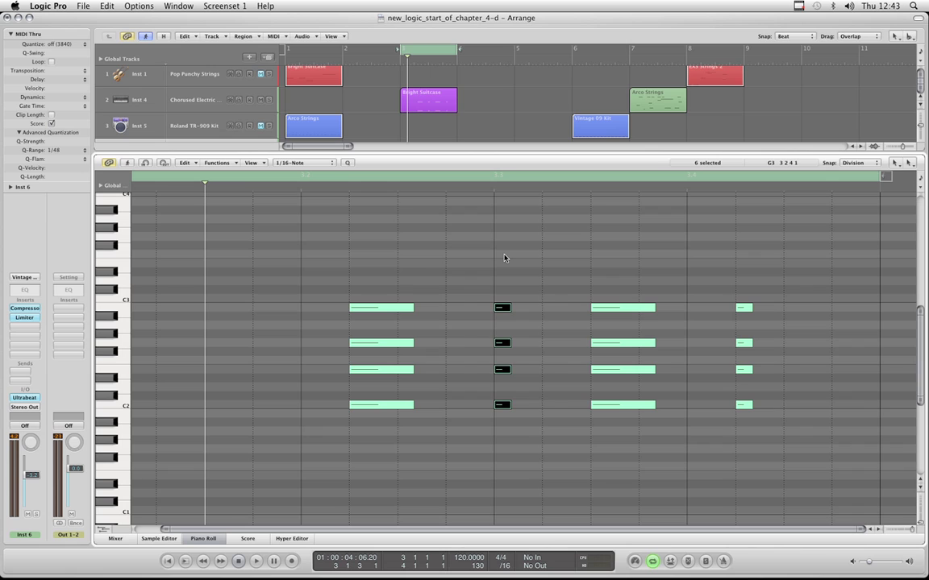
{"action": "key", "text": "alt+Right"}
{"action": "left_click_drag", "start_coordinate": [558, 290], "coordinate": [388, 442]}
{"action": "key", "text": "Delete"}
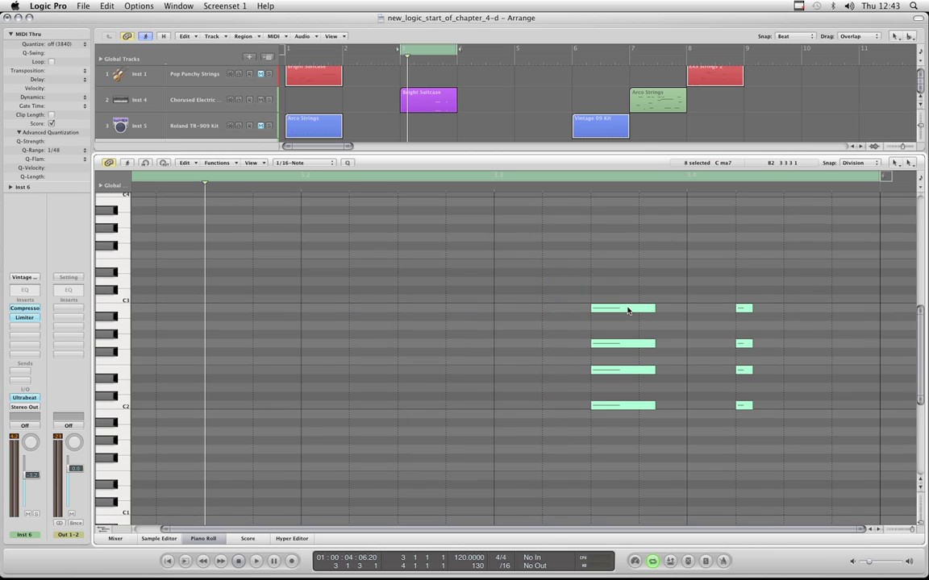
- Select the eight notes of the remaining chord pair and play the cycled bar
{"action": "left_click_drag", "start_coordinate": [573, 284], "coordinate": [750, 342]}
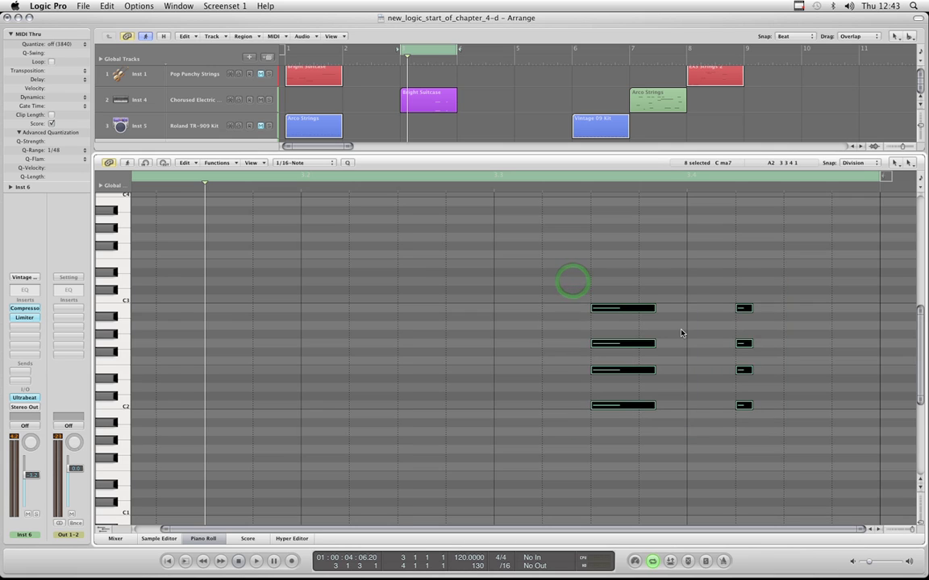
{"action": "scroll", "coordinate": [681, 332], "scroll_direction": "down", "scroll_amount": 2}
{"action": "scroll", "coordinate": [681, 333], "scroll_direction": "down", "scroll_amount": 2}
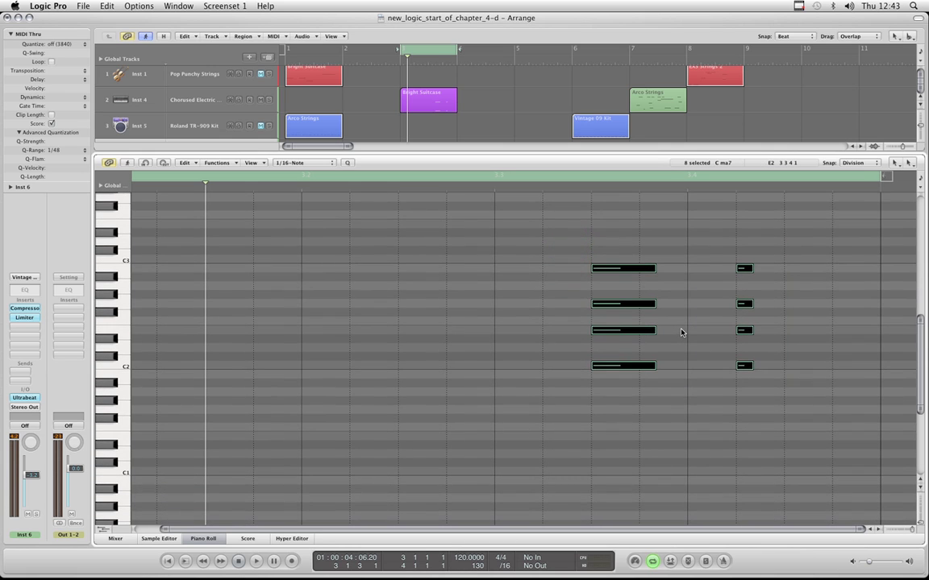
{"action": "key", "text": "space"}
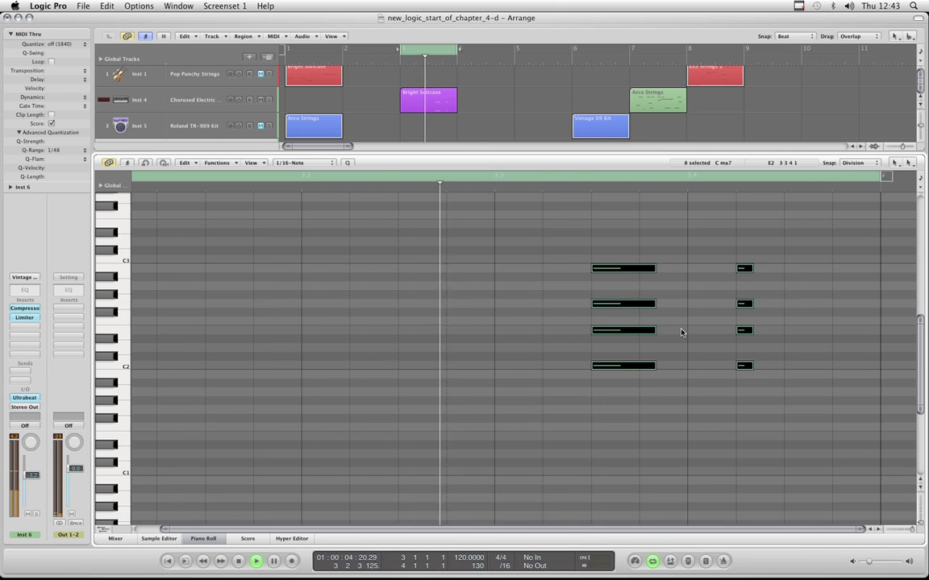
- Nudge the selected chord pair one division earlier, stop playback, and set the nudge value to Tick
{"action": "key", "text": "alt+Left"}
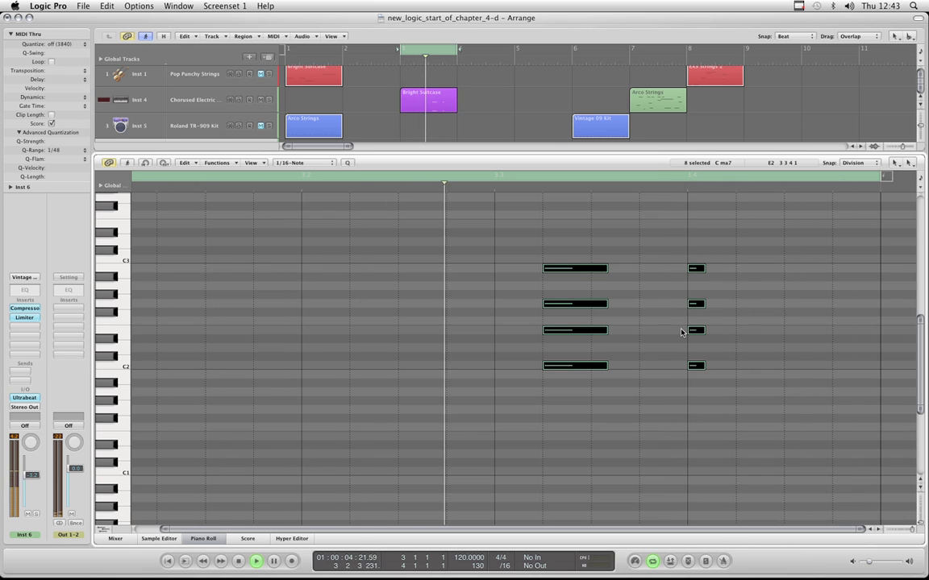
{"action": "key", "text": "space"}
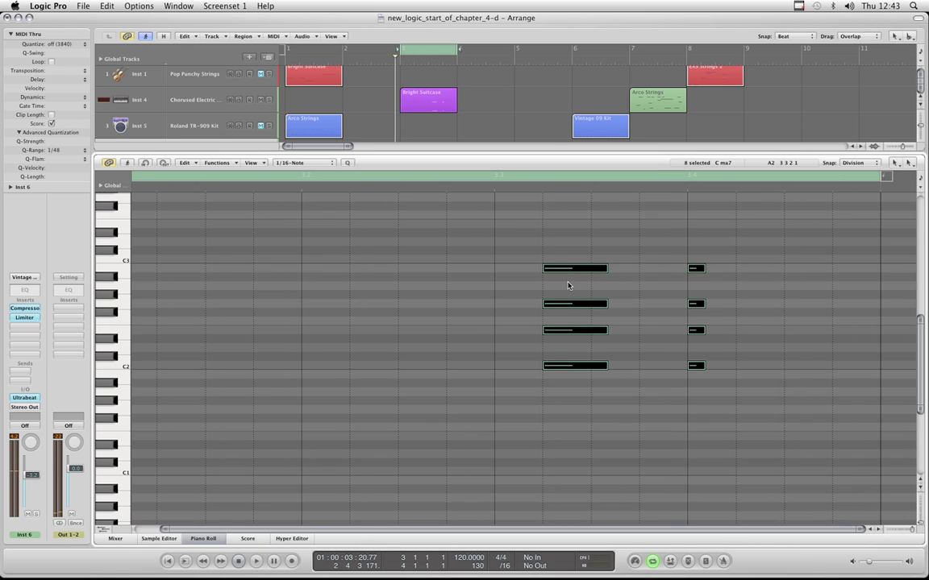
{"action": "mouse_move", "coordinate": [637, 448]}
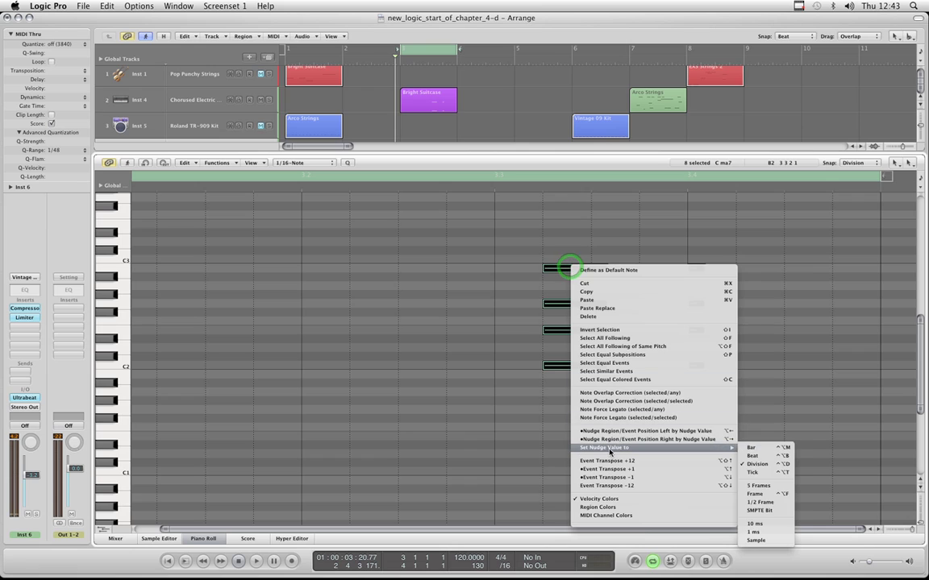
{"action": "left_click", "coordinate": [754, 473]}
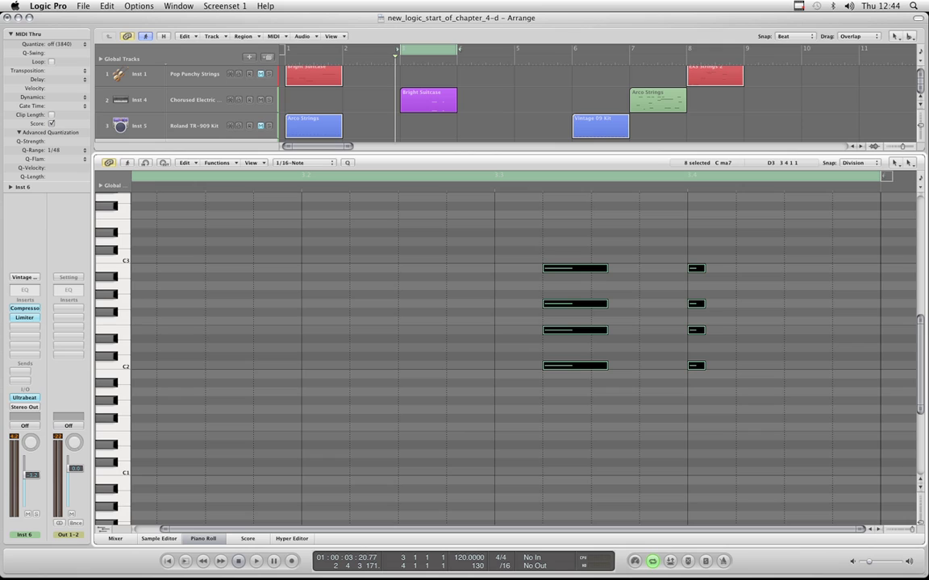
- Nudge the eight selected notes earlier tick by tick, slightly ahead of the 3 3 2 and 3 4 1 grid lines
{"action": "key", "text": "alt+Left"}
{"action": "key", "text": "alt+Left"}
{"action": "key", "text": "alt+Left"}
{"action": "key", "text": "alt+Left"}
{"action": "key", "text": "alt+Left"}
{"action": "key", "text": "alt+Left"}
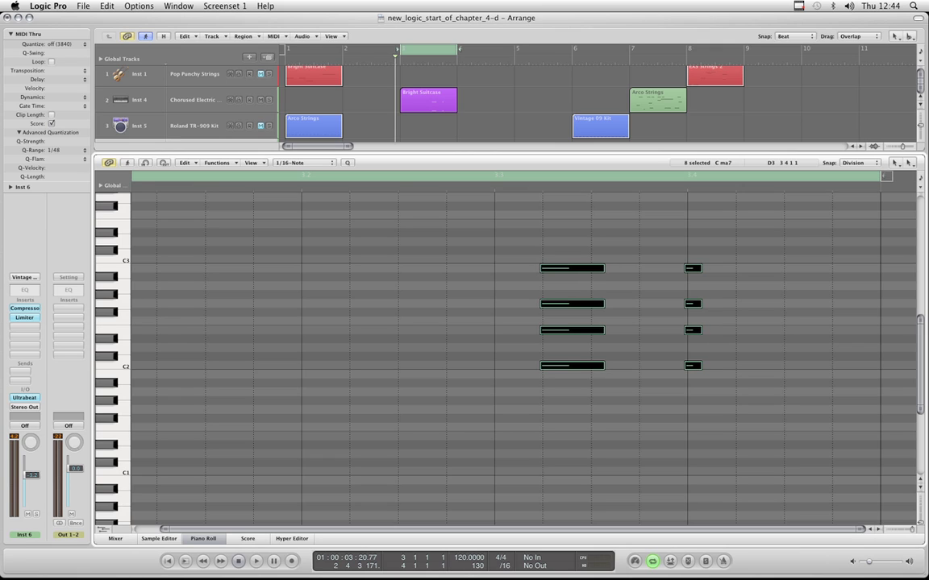
{"action": "key", "text": "alt+Left"}
{"action": "key", "text": "alt+Left"}
- Nudge the eight selected notes later tick by tick until they sit slightly behind the 3 3 2 and 3 4 1 grid lines
{"action": "key", "text": "alt+Right"}
{"action": "key", "text": "alt+Right"}
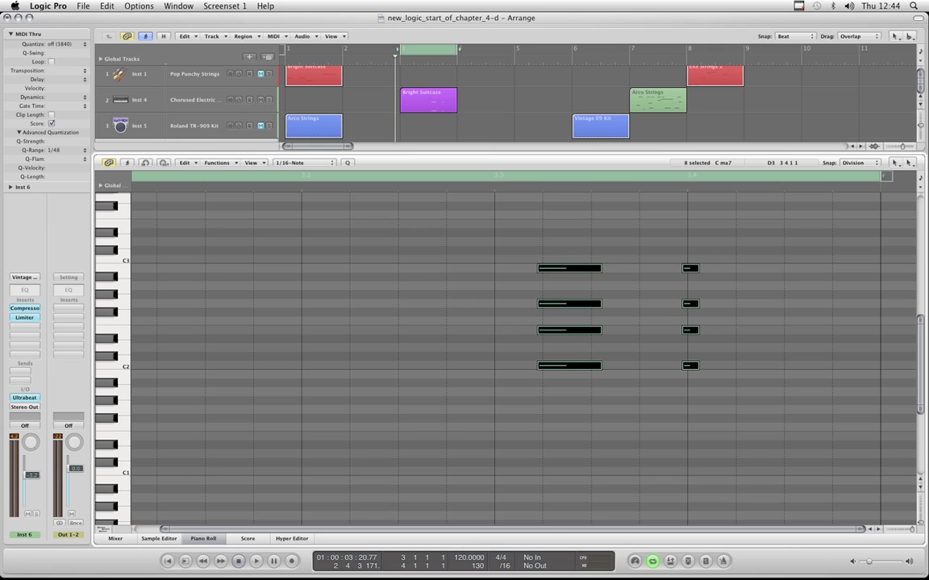
{"action": "key", "text": "alt+Right"}
{"action": "key", "text": "alt+Right"}
{"action": "key", "text": "alt+Right"}
{"action": "key", "text": "alt+Right"}
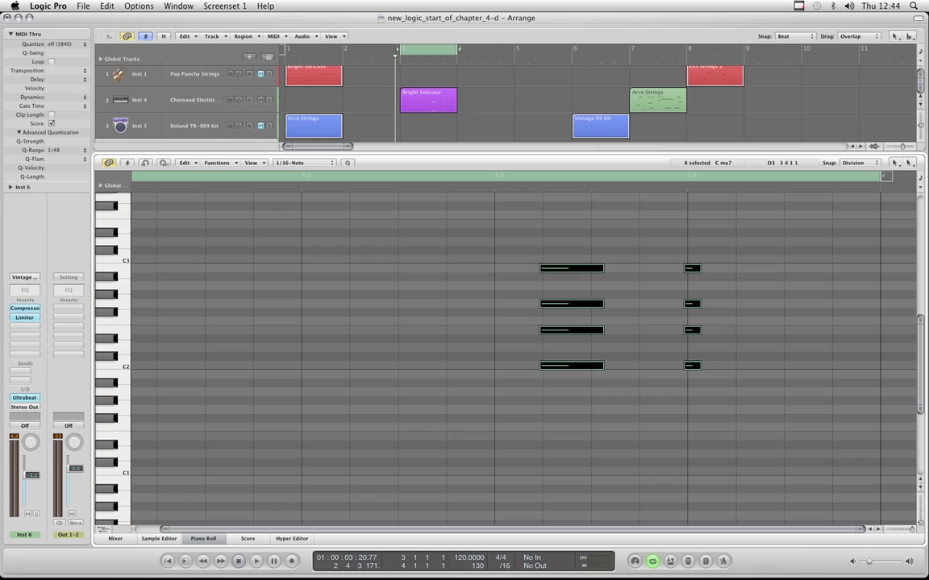
{"action": "key", "text": "alt+Right"}
{"action": "key", "text": "alt+Right"}
{"action": "key", "text": "alt+Right"}
{"action": "key", "text": "alt+Right"}
{"action": "key", "text": "alt+Right"}
{"action": "key", "text": "alt+Right"}
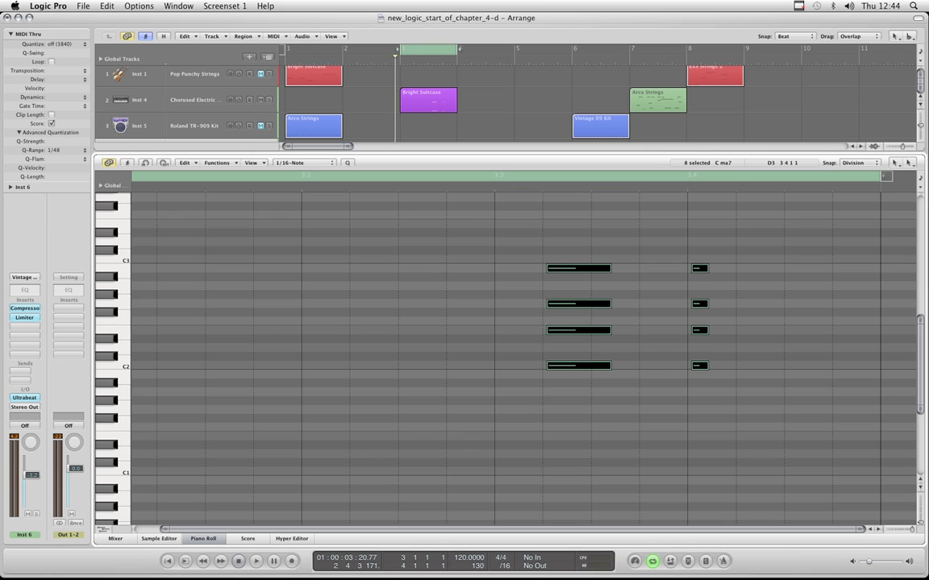
- Play the cycled bar and nudge the selected notes several more ticks later while listening
{"action": "key", "text": "space"}
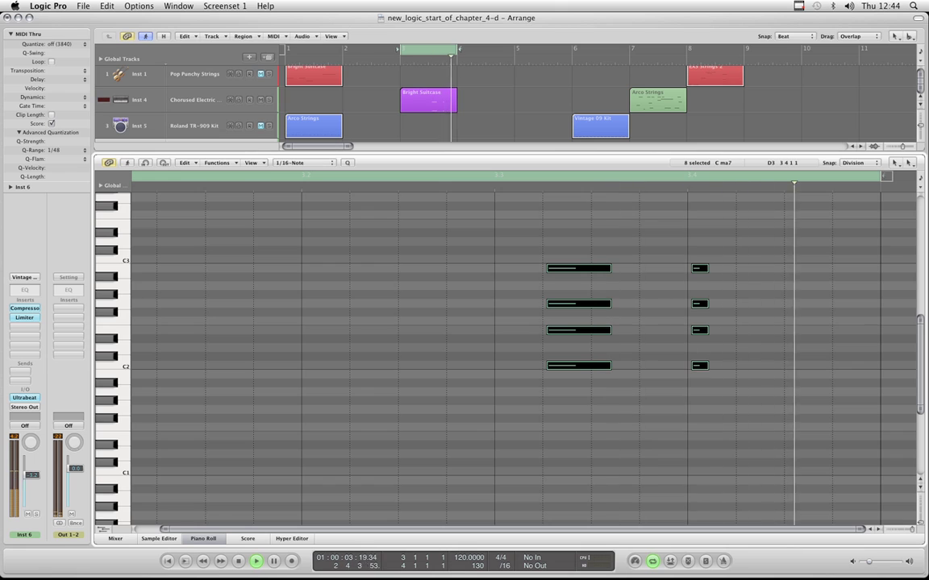
{"action": "key", "text": "alt+Right"}
{"action": "key", "text": "alt+Right"}
{"action": "key", "text": "alt+Right"}
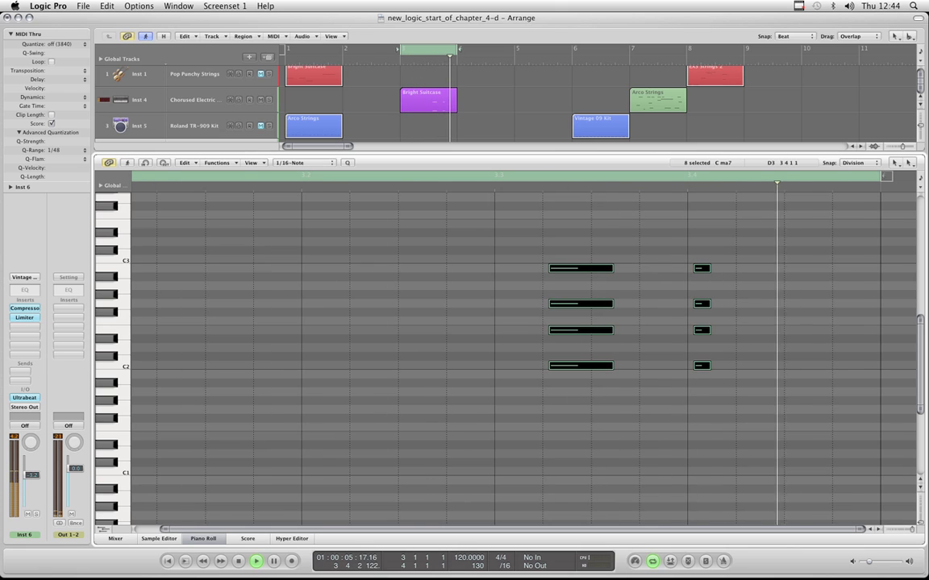
{"action": "key", "text": "alt+Right"}
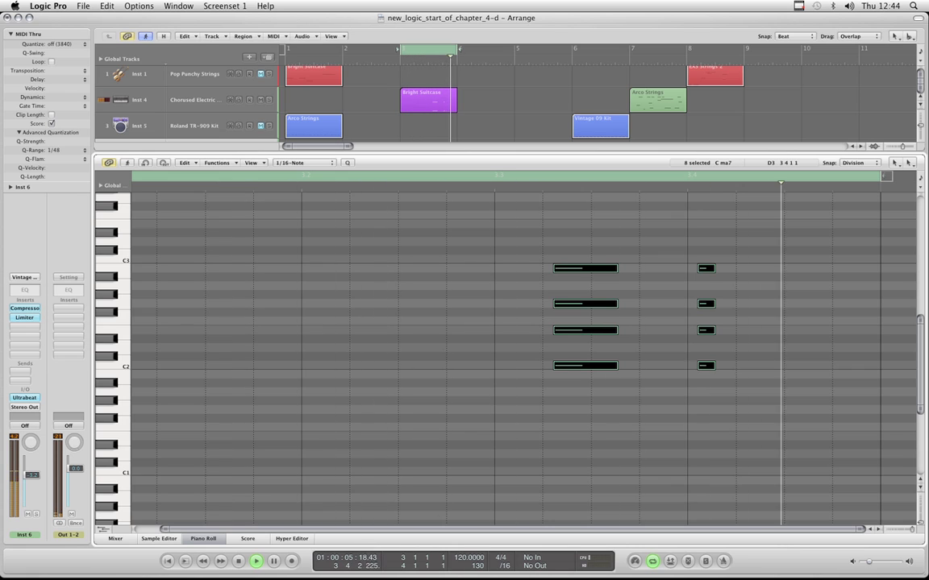
{"action": "key", "text": "alt+Right"}
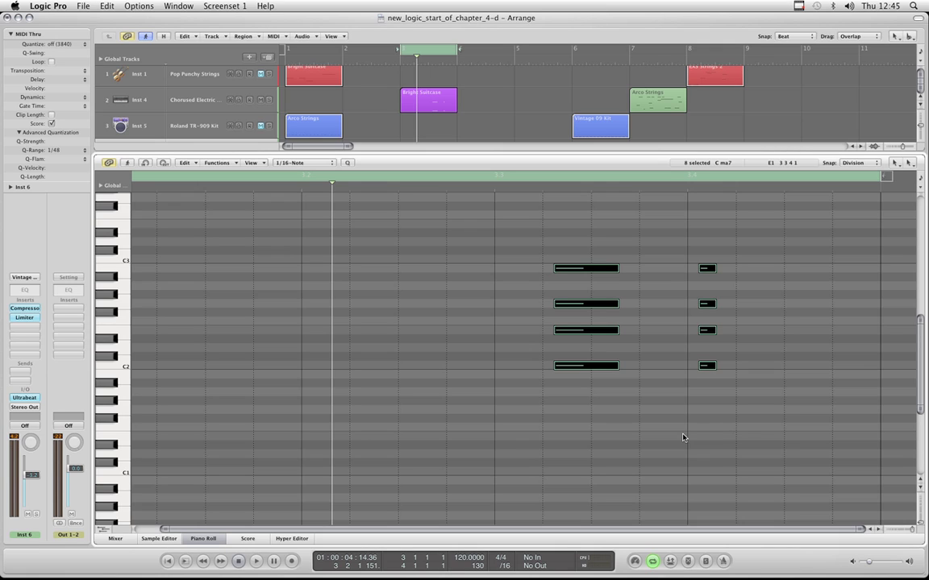
- Nudge the selected notes back earlier tick by tick, keeping them just behind the grid lines, and audition the cycled bar
{"action": "key", "text": "alt+Left"}
{"action": "key", "text": "alt+Left"}
{"action": "key", "text": "alt+Left"}
{"action": "key", "text": "alt+Left"}
{"action": "key", "text": "alt+Left"}
{"action": "key", "text": "alt+Left"}
{"action": "key", "text": "alt+Left"}
{"action": "key", "text": "alt+Left"}
{"action": "key", "text": "alt+Left"}
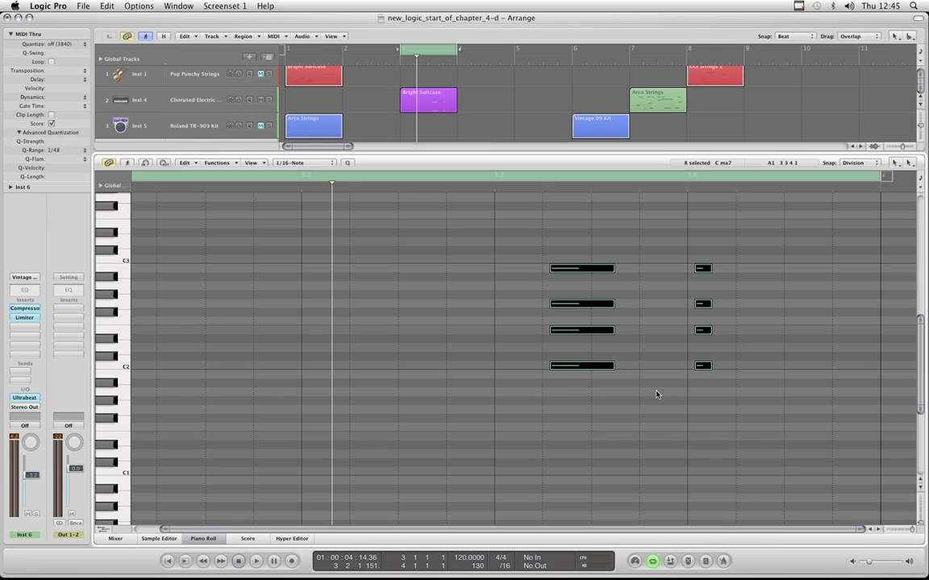
{"action": "key", "text": "alt+Left"}
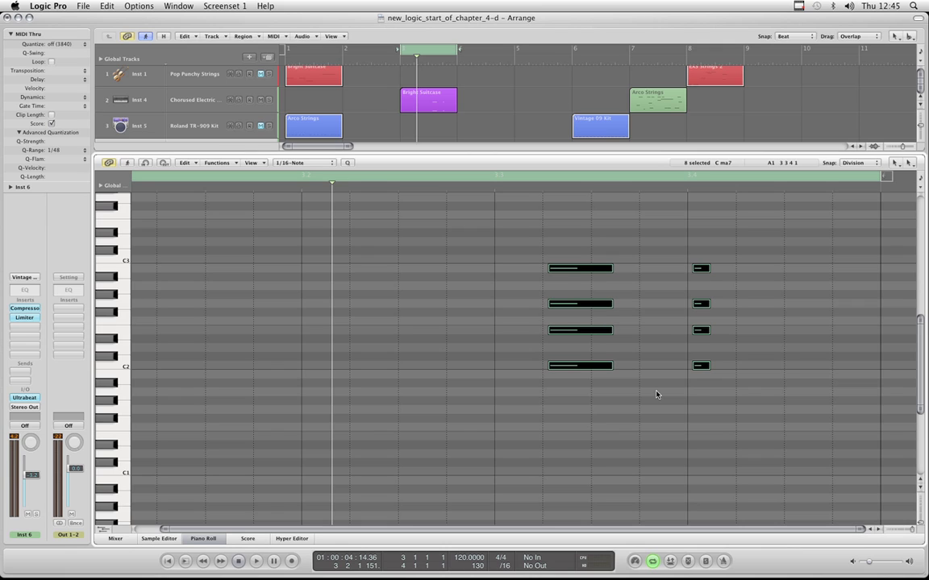
{"action": "key", "text": "alt+Left"}
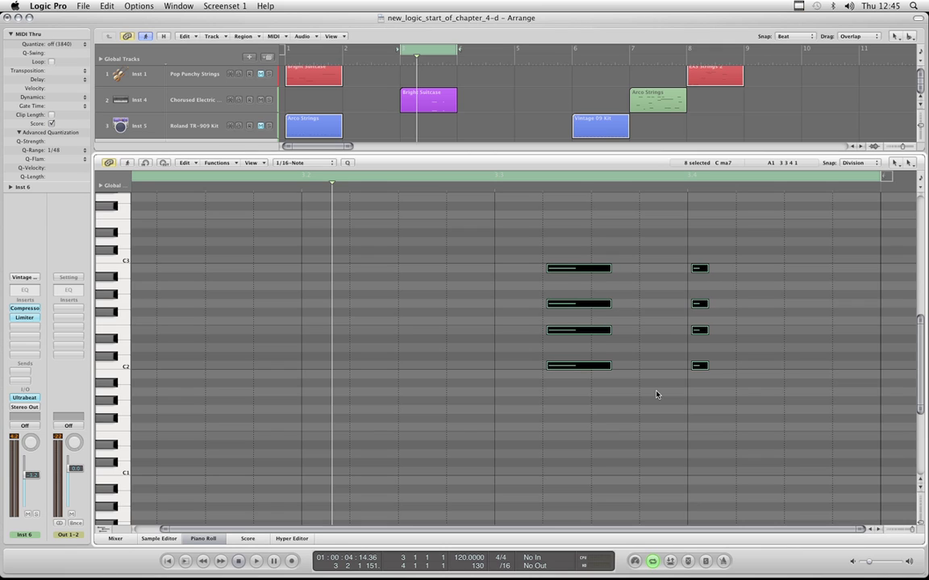
{"action": "key", "text": "space"}
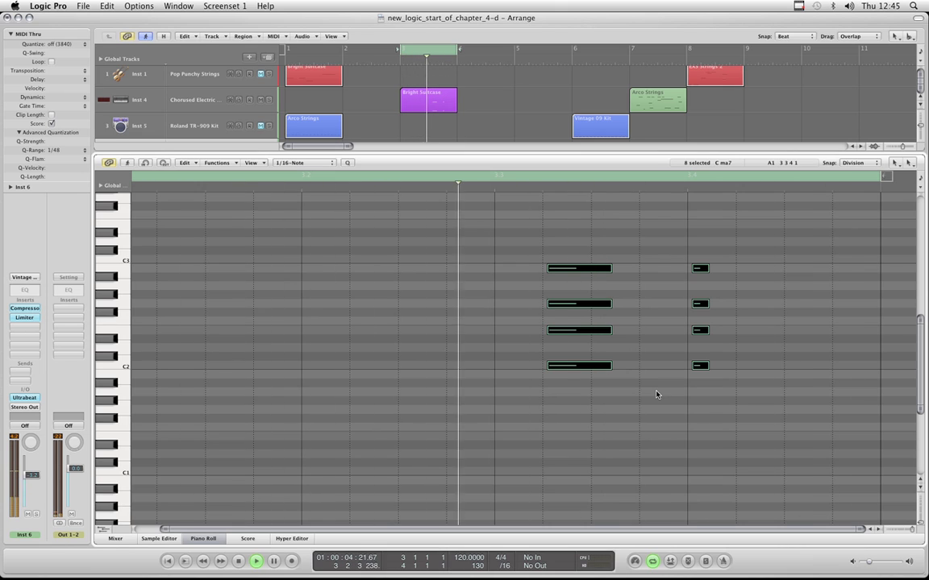
{"action": "key", "text": "space"}
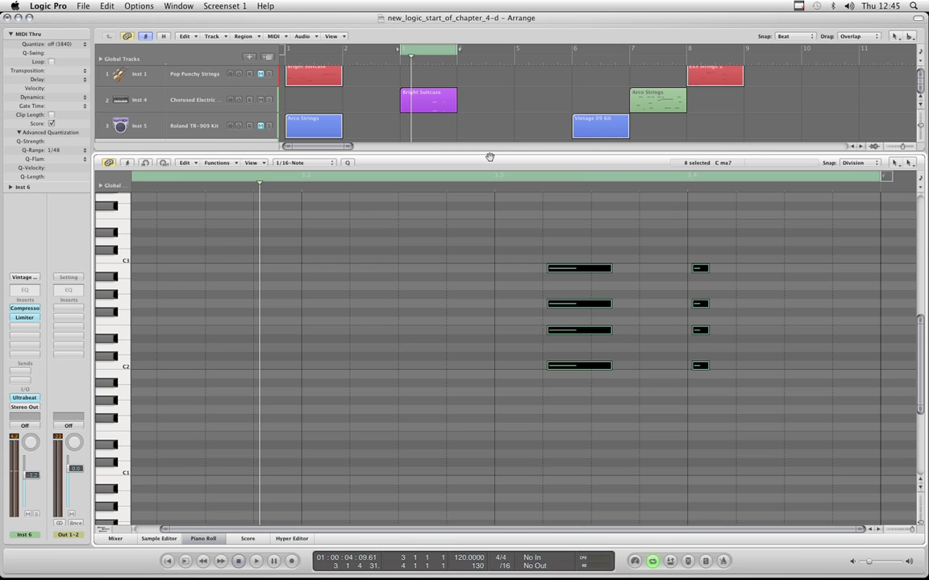
- Enlarge the Arrange area, mute Inst 4 and unmute Inst 2, and show Inst 2's Bright Suitcase region in the Piano Roll
{"action": "left_click_drag", "start_coordinate": [490, 152], "coordinate": [490, 226]}
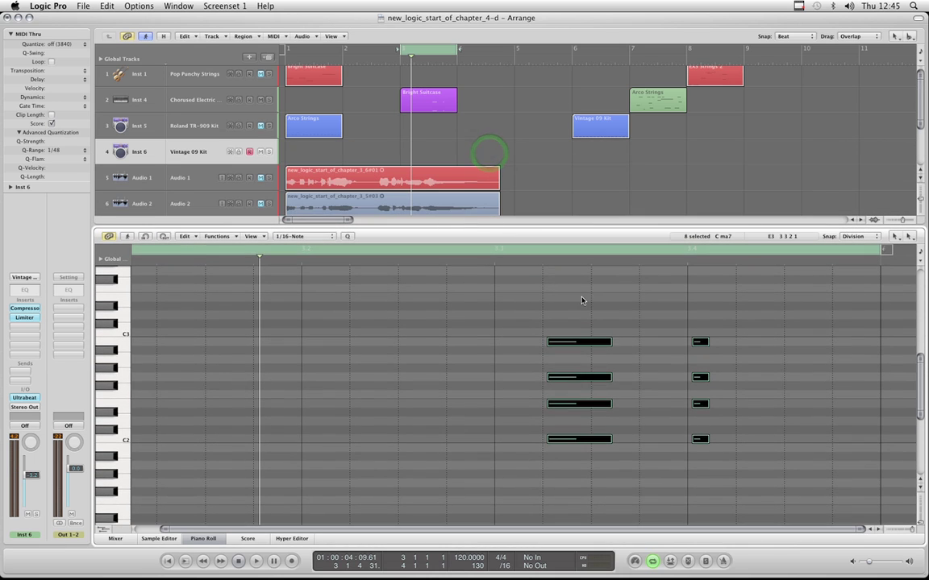
{"action": "left_click", "coordinate": [582, 297]}
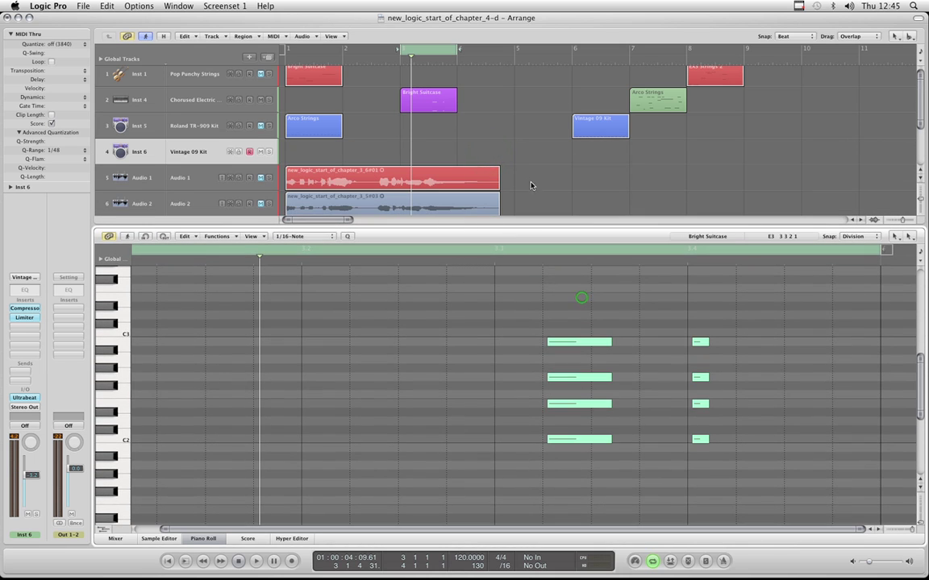
{"action": "left_click", "coordinate": [261, 100]}
{"action": "scroll", "coordinate": [518, 137], "scroll_direction": "down", "scroll_amount": 6}
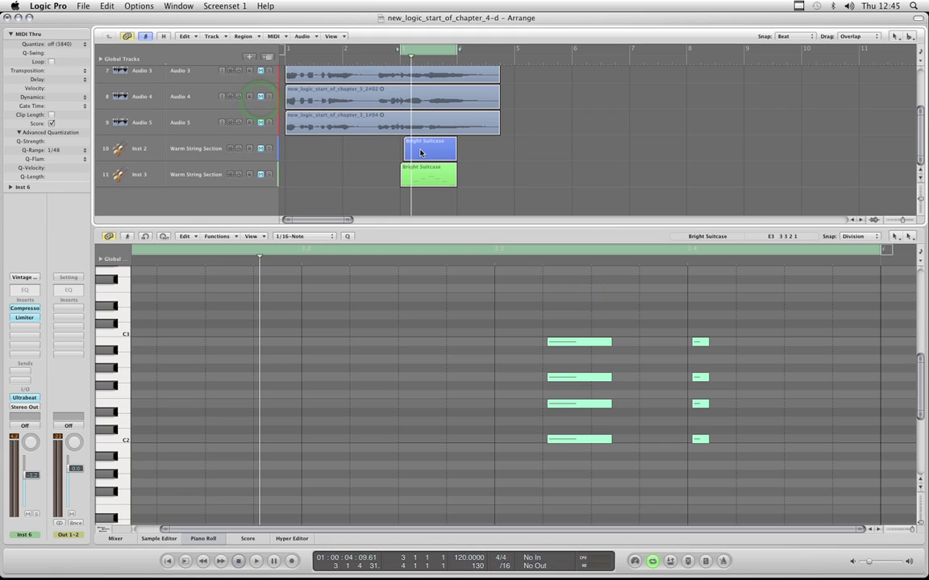
{"action": "left_click", "coordinate": [261, 148]}
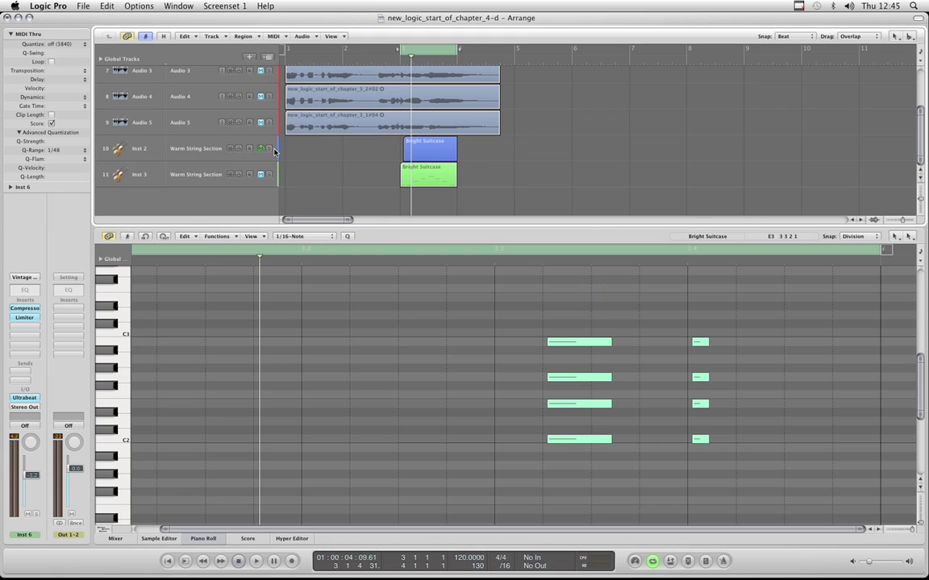
{"action": "left_click", "coordinate": [426, 152]}
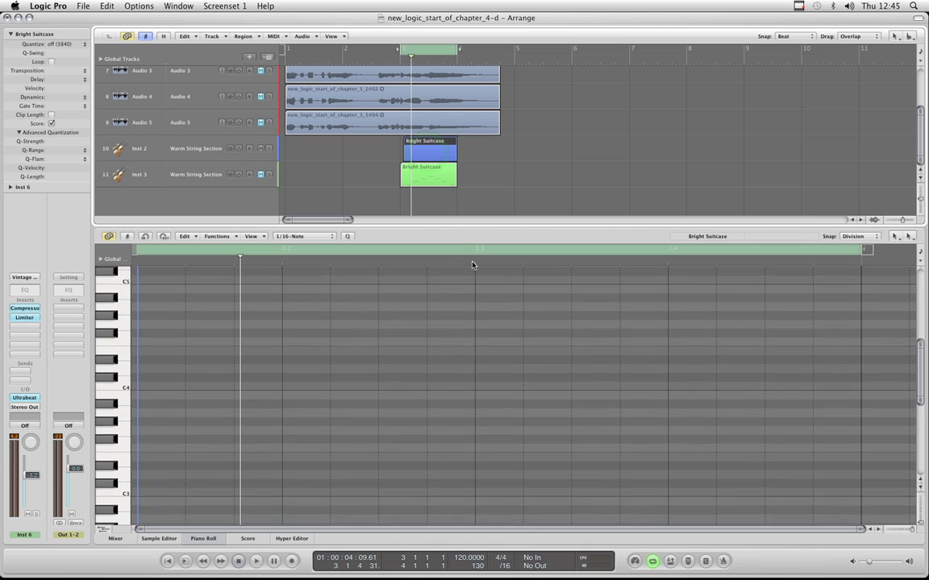
{"action": "scroll", "coordinate": [472, 266], "scroll_direction": "down", "scroll_amount": 1}
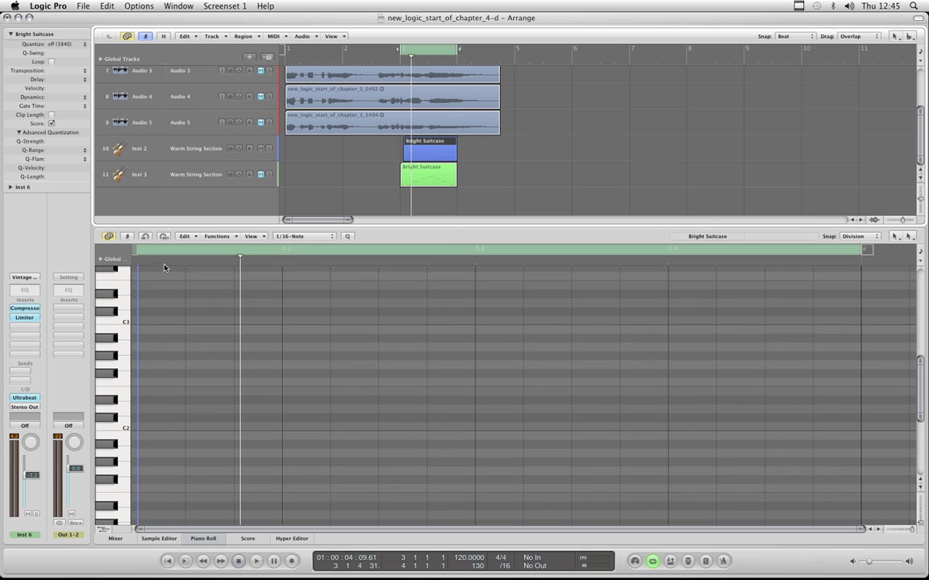
- Select the Inst 2 track, inspect the sync-lick zone settings in the EXS24 Instrument Editor, and close the plug-in windows
{"action": "left_click", "coordinate": [183, 152]}
{"action": "left_click", "coordinate": [31, 398]}
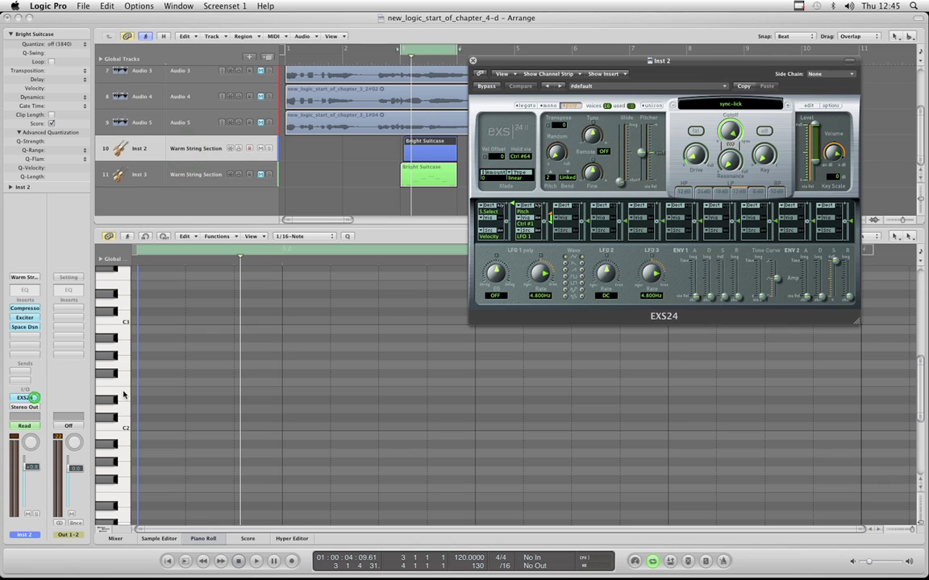
{"action": "left_click", "coordinate": [808, 105]}
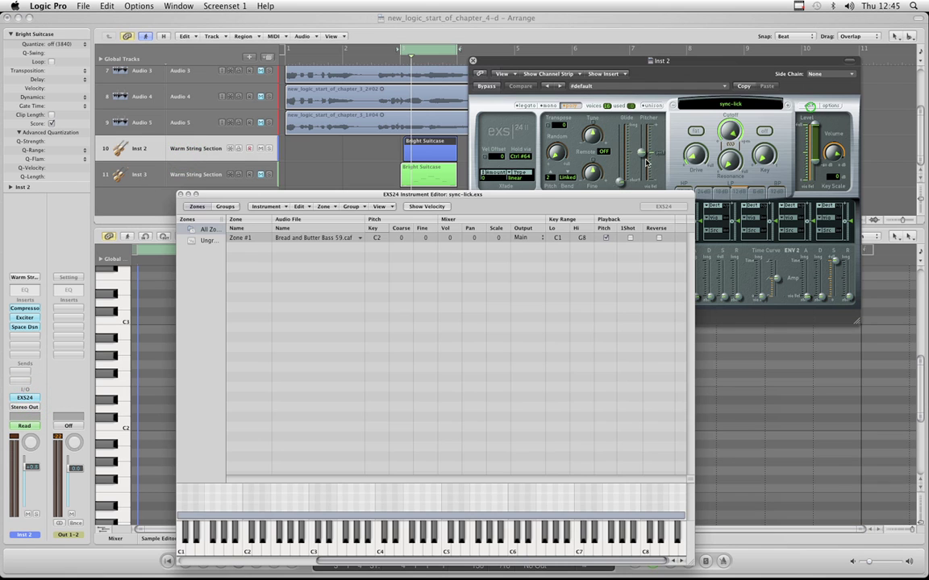
{"action": "left_click", "coordinate": [184, 195]}
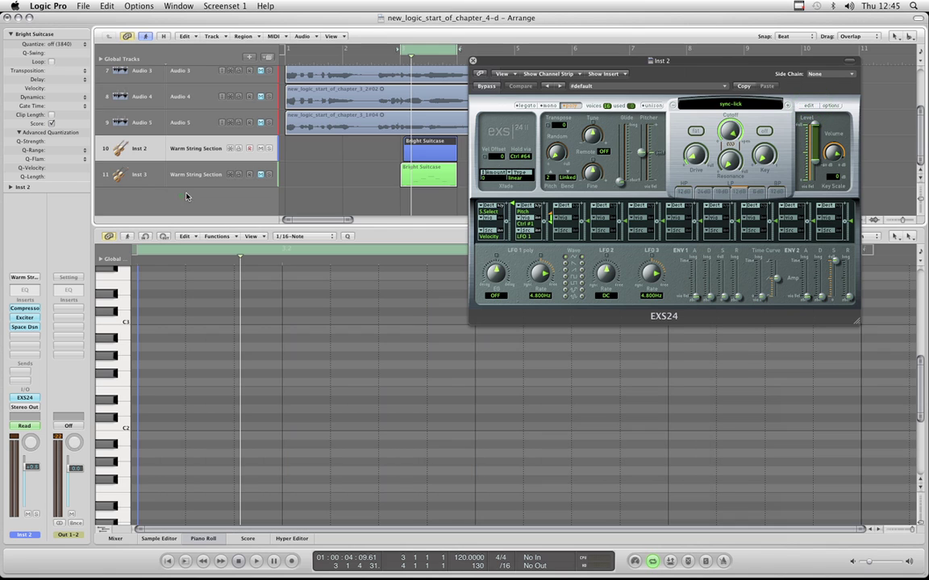
{"action": "left_click", "coordinate": [473, 60]}
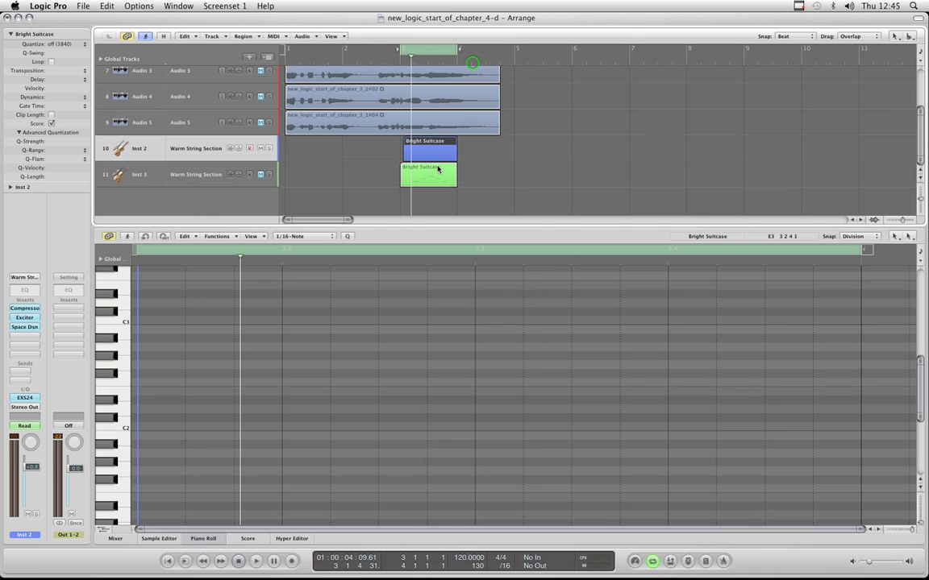
- Move the Bright Suitcase region on Inst 2 to start at bar 3 and enlarge the Piano Roll
{"action": "left_click_drag", "start_coordinate": [469, 151], "coordinate": [431, 152]}
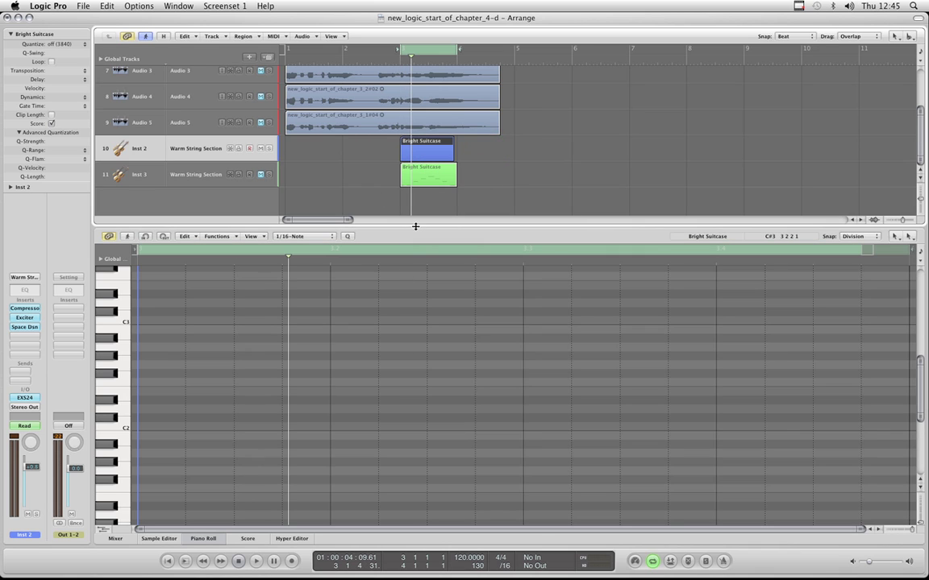
{"action": "left_click_drag", "start_coordinate": [415, 226], "coordinate": [415, 131]}
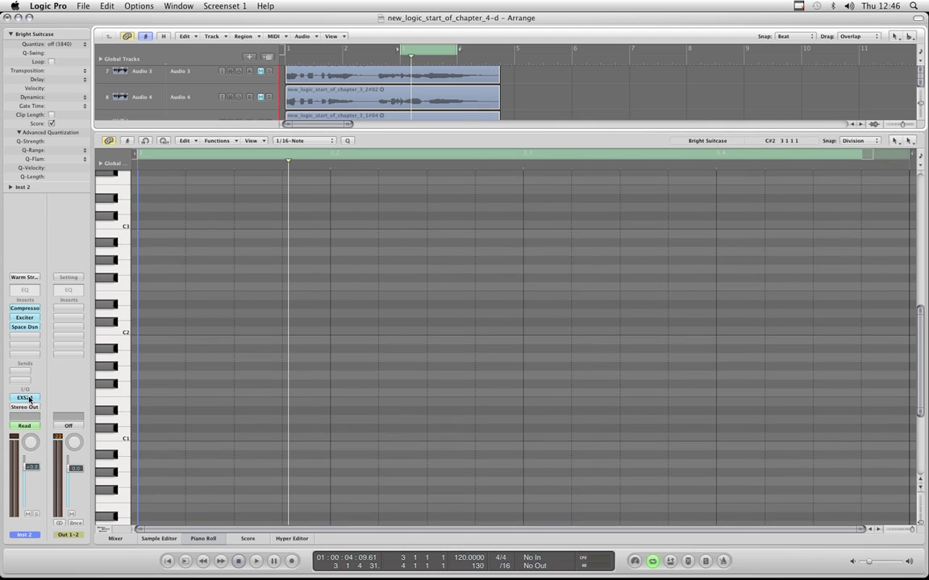
- Recheck the root key of Zone #1 in the EXS24 Instrument Editor and close both windows
{"action": "left_click", "coordinate": [29, 398]}
{"action": "left_click", "coordinate": [808, 105]}
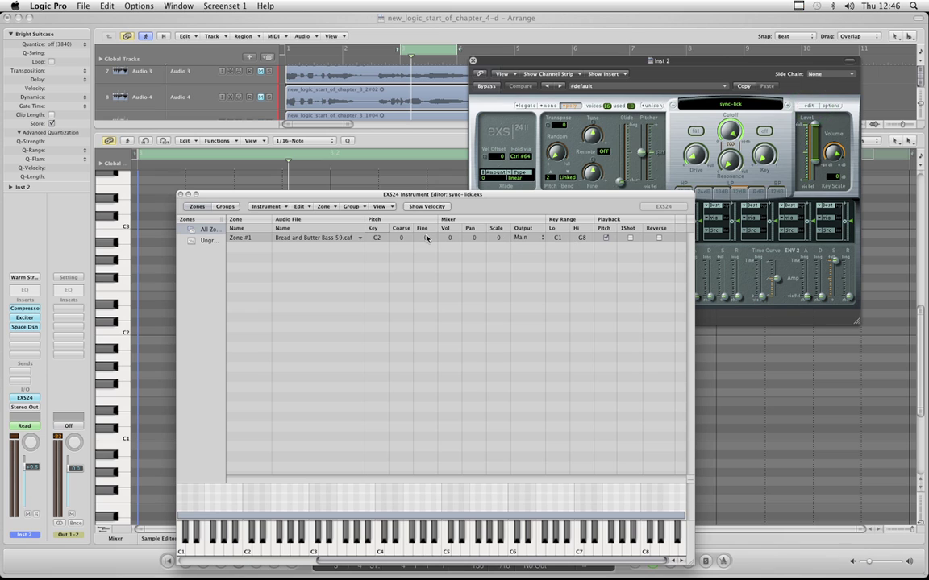
{"action": "left_click", "coordinate": [181, 194]}
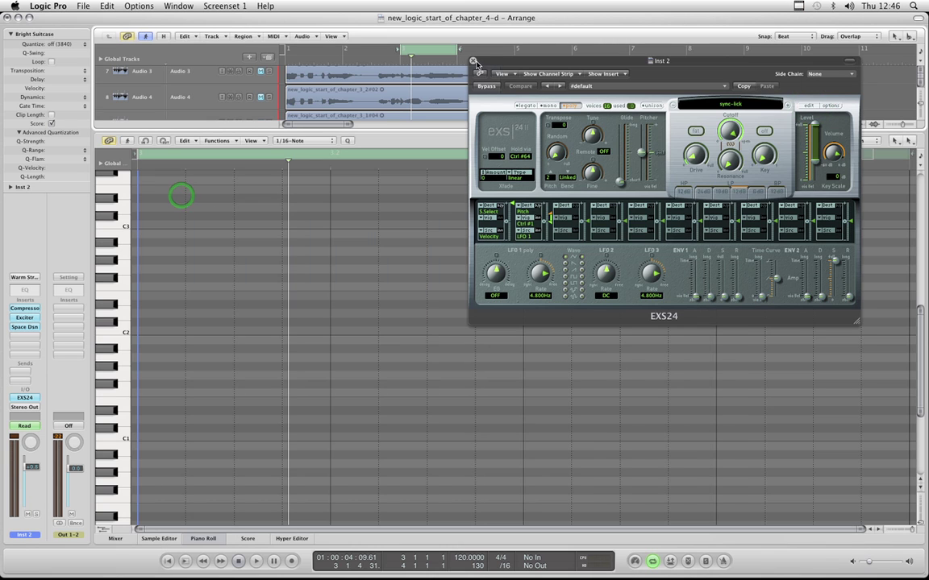
{"action": "left_click", "coordinate": [472, 61]}
- Draw a C2 note at 3 2 1 with the Pencil tool and lengthen it to one beat, ending at 3 3 1
{"action": "key", "text": "Escape"}
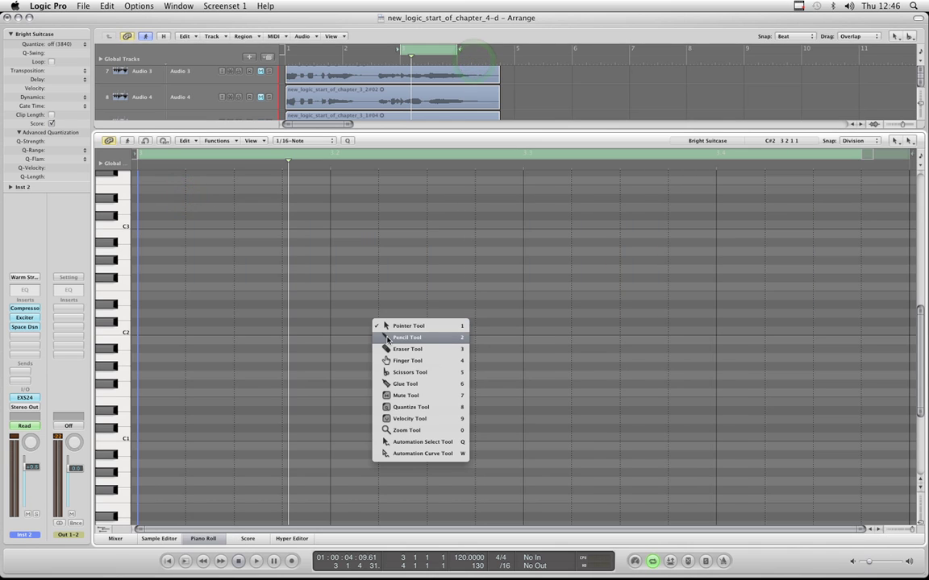
{"action": "left_click", "coordinate": [351, 306]}
{"action": "left_click", "coordinate": [340, 333]}
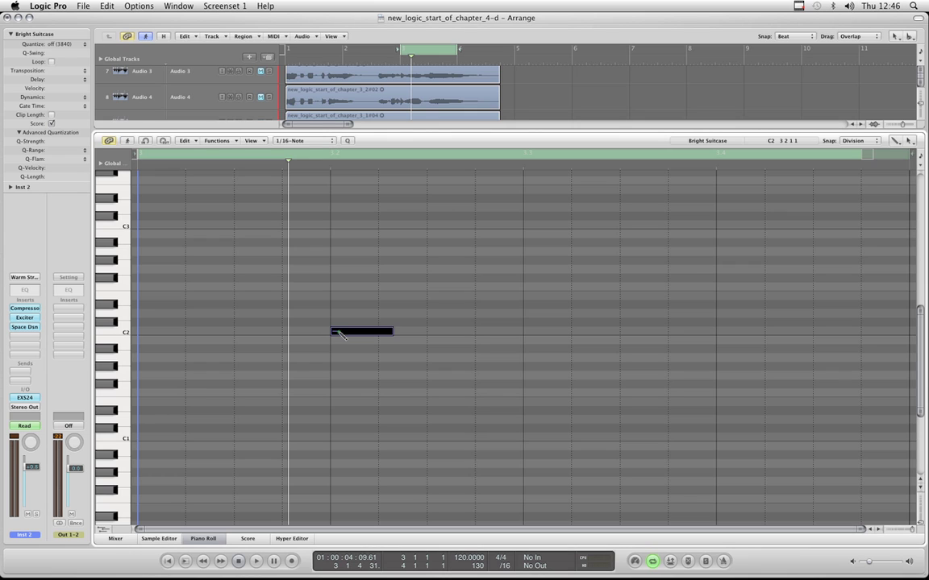
{"action": "left_click_drag", "start_coordinate": [391, 333], "coordinate": [523, 334]}
- Raise the velocity of the C2 note with the Velocity tool and return to the Pointer tool
{"action": "key", "text": "Escape"}
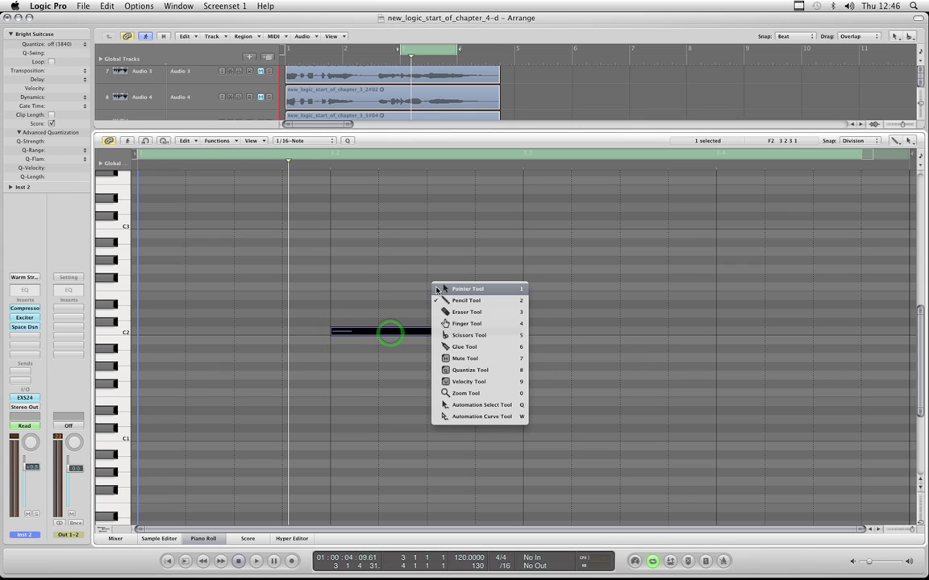
{"action": "left_click", "coordinate": [466, 382]}
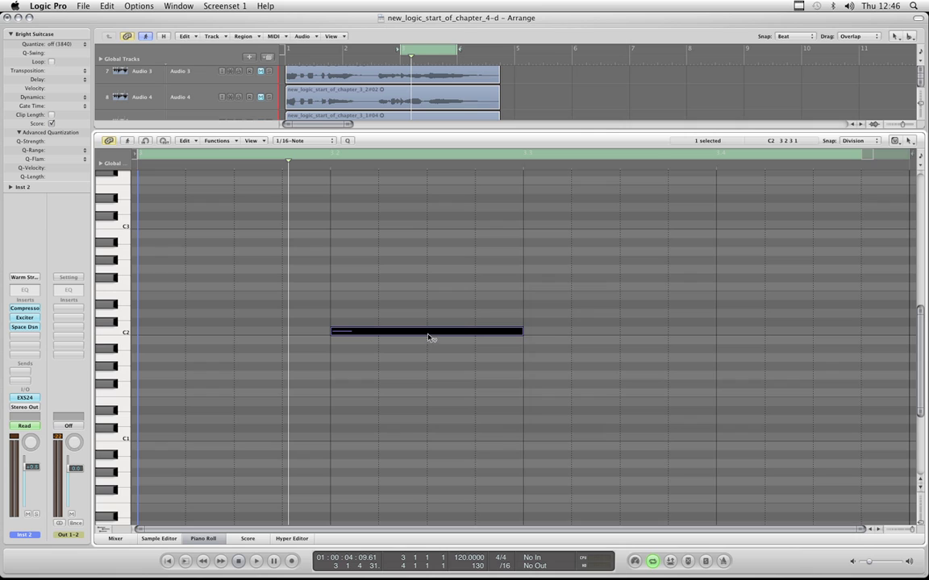
{"action": "left_click_drag", "start_coordinate": [428, 337], "coordinate": [428, 311]}
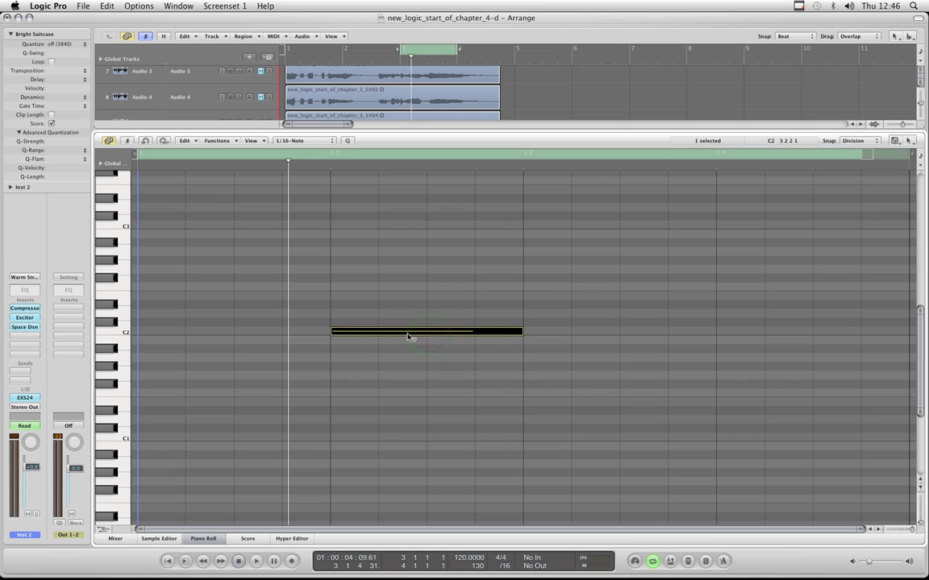
{"action": "key", "text": "Escape"}
{"action": "left_click", "coordinate": [422, 267]}
- Reduce the Piano Roll's height slightly, start cycle playback and lengthen the C2 note to end at the start of bar 4
{"action": "left_click", "coordinate": [507, 133]}
{"action": "left_click_drag", "start_coordinate": [508, 133], "coordinate": [508, 151]}
{"action": "key", "text": "space"}
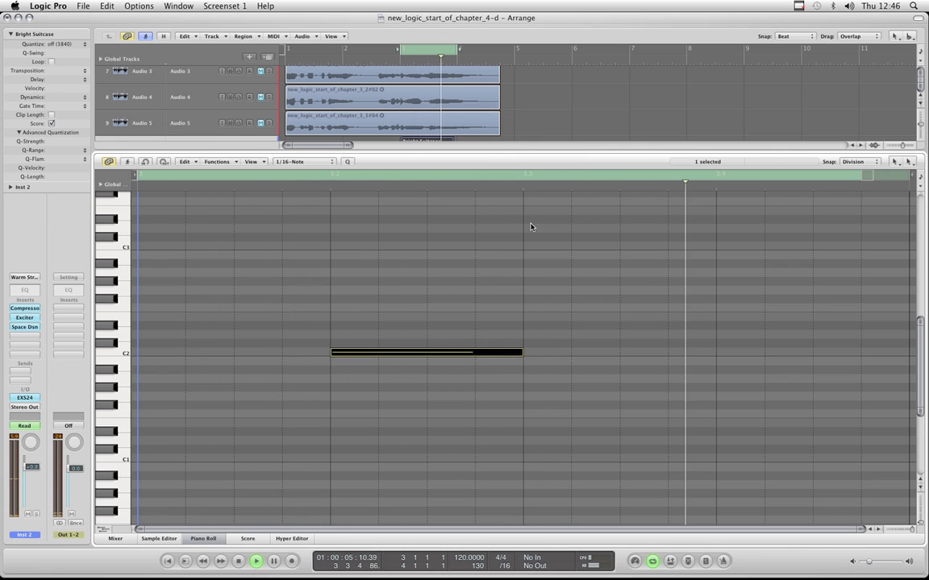
{"action": "left_click_drag", "start_coordinate": [520, 353], "coordinate": [715, 353]}
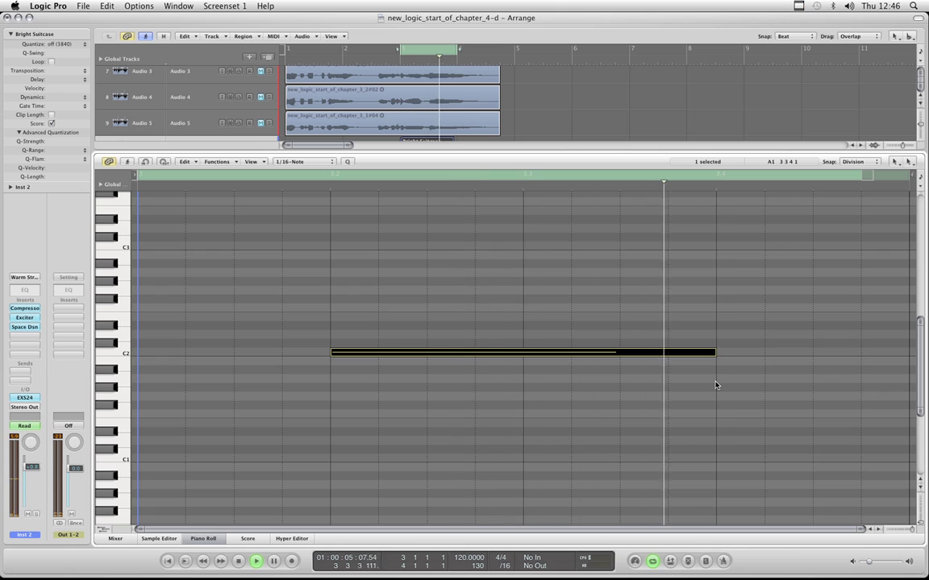
{"action": "left_click_drag", "start_coordinate": [715, 352], "coordinate": [860, 352]}
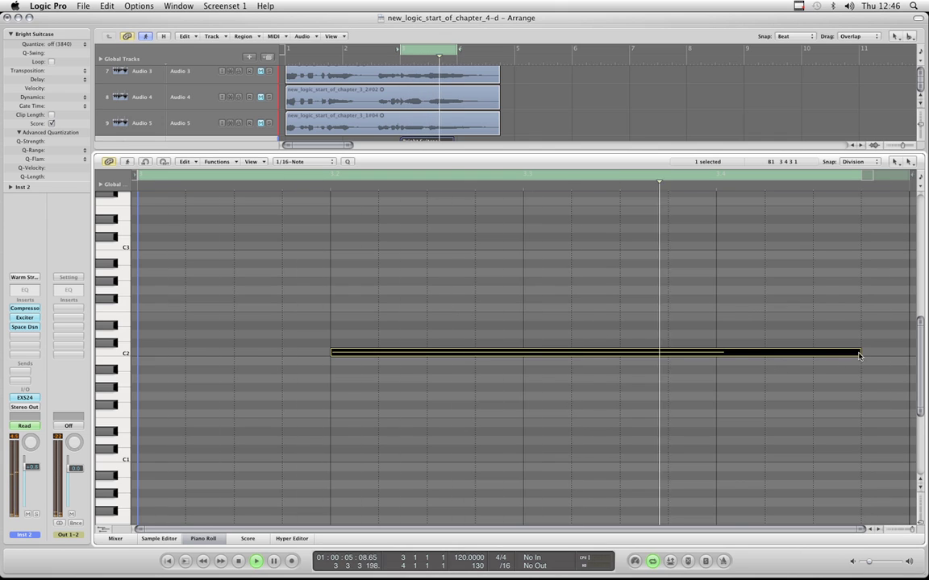
{"action": "left_click_drag", "start_coordinate": [860, 352], "coordinate": [909, 352]}
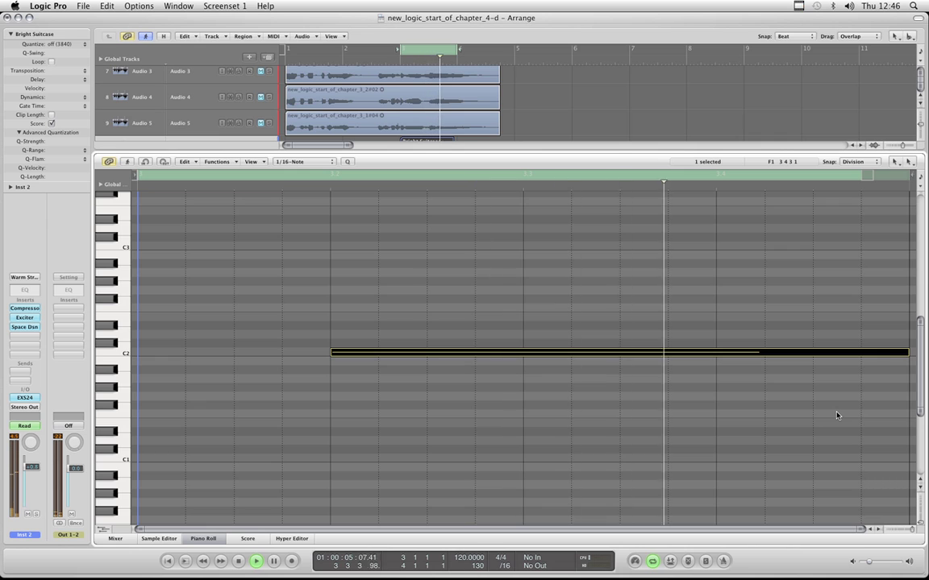
- Set the nudge value to Division, nudge the C2 note four divisions earlier to the start of bar 3, and stop playback
{"action": "right_click", "coordinate": [540, 355]}
{"action": "mouse_move", "coordinate": [596, 495]}
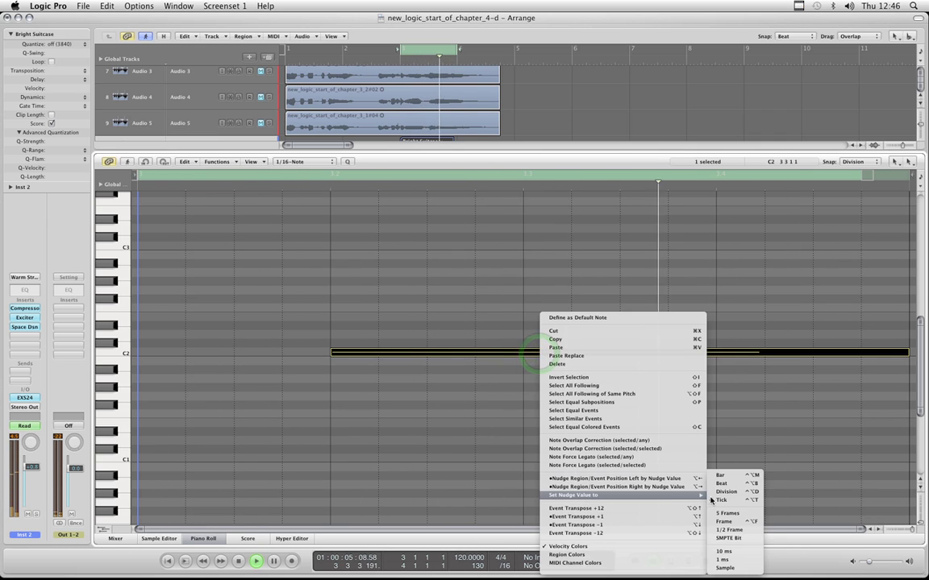
{"action": "left_click", "coordinate": [738, 494]}
{"action": "key", "text": "alt+Left"}
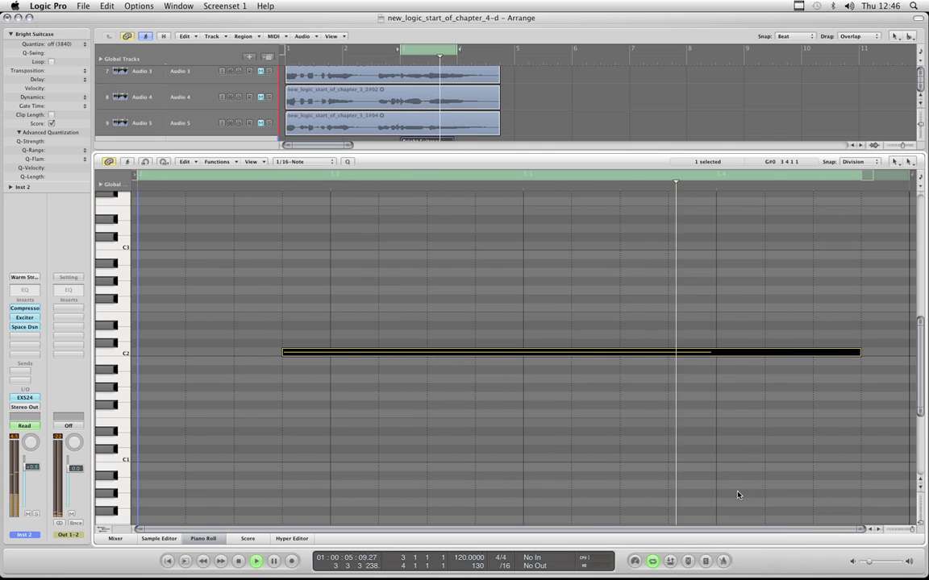
{"action": "key", "text": "alt+Left"}
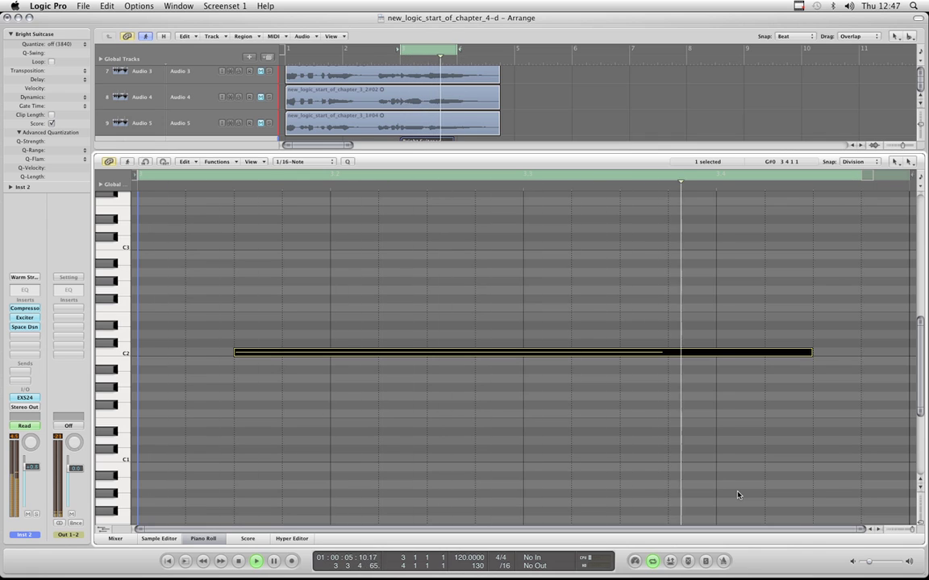
{"action": "key", "text": "alt+Left"}
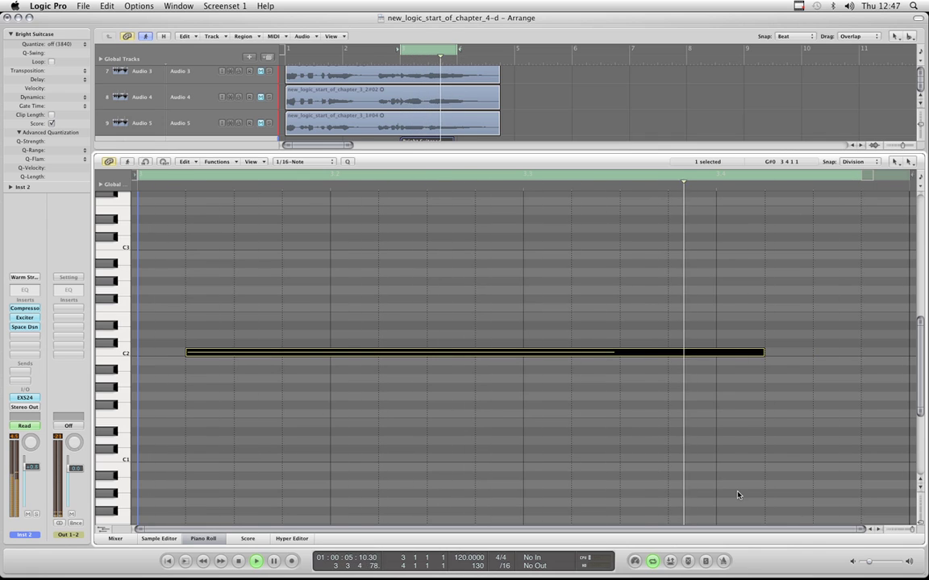
{"action": "key", "text": "alt+Left"}
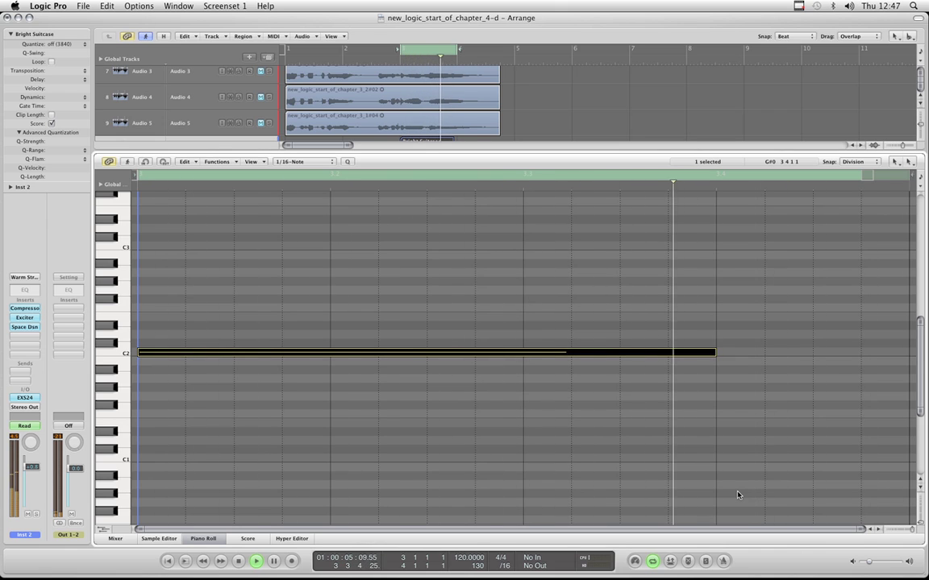
{"action": "key", "text": "space"}
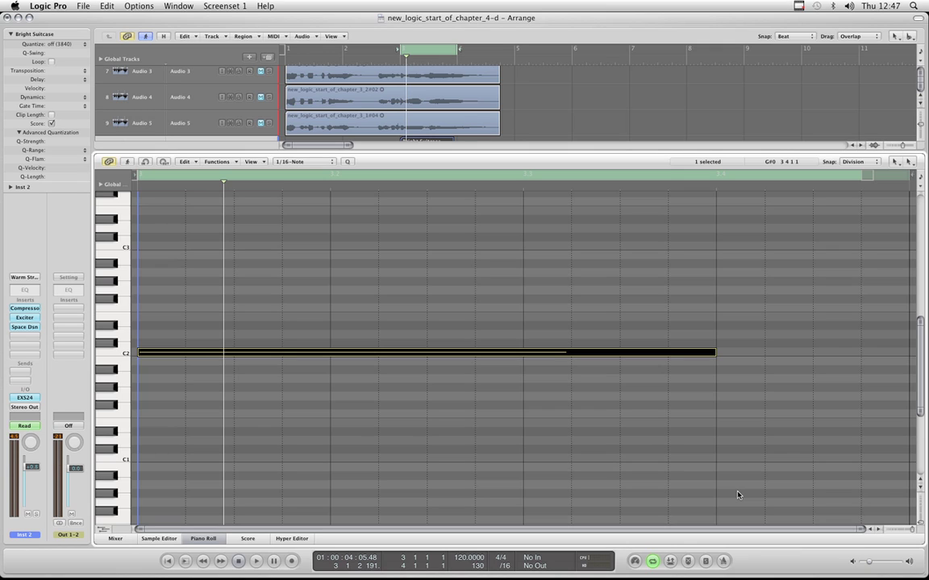
- Nudge the C2 note back and forth by divisions until it starts at 3 2 3, and briefly play the cycle
{"action": "key", "text": "alt+Right"}
{"action": "key", "text": "alt+Right"}
{"action": "key", "text": "alt+Right"}
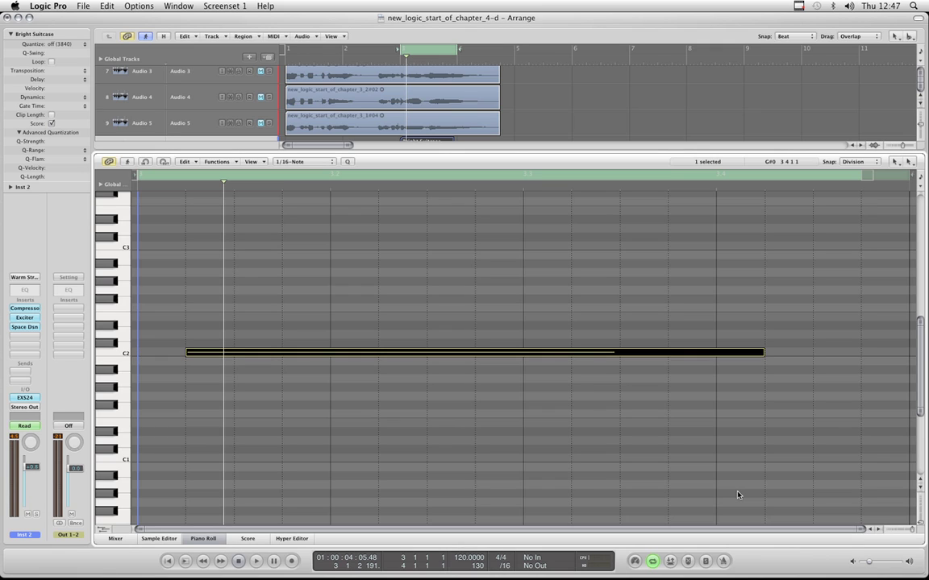
{"action": "key", "text": "alt+Right"}
{"action": "key", "text": "alt+Right"}
{"action": "key", "text": "alt+Right"}
{"action": "key", "text": "alt+Right"}
{"action": "key", "text": "alt+Right"}
{"action": "key", "text": "alt+Right"}
{"action": "key", "text": "alt+Right"}
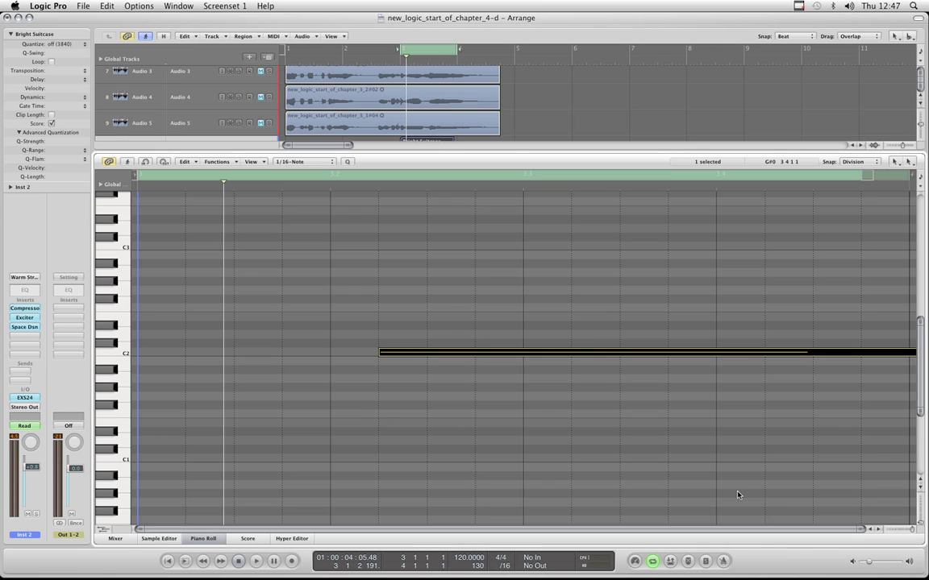
{"action": "key", "text": "alt+Left"}
{"action": "key", "text": "alt+Left"}
{"action": "key", "text": "alt+Left"}
{"action": "key", "text": "alt+Left"}
{"action": "key", "text": "alt+Left"}
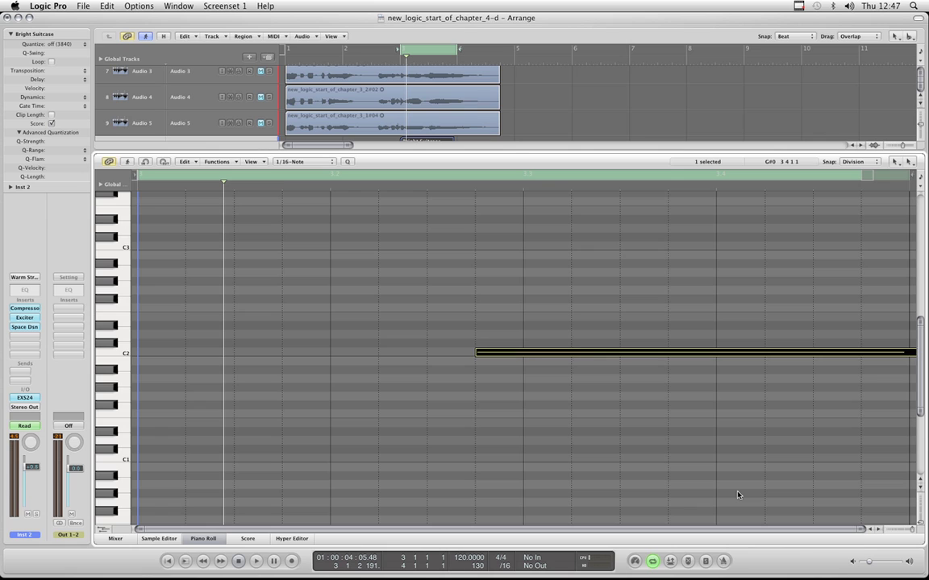
{"action": "key", "text": "alt+Right"}
{"action": "key", "text": "space"}
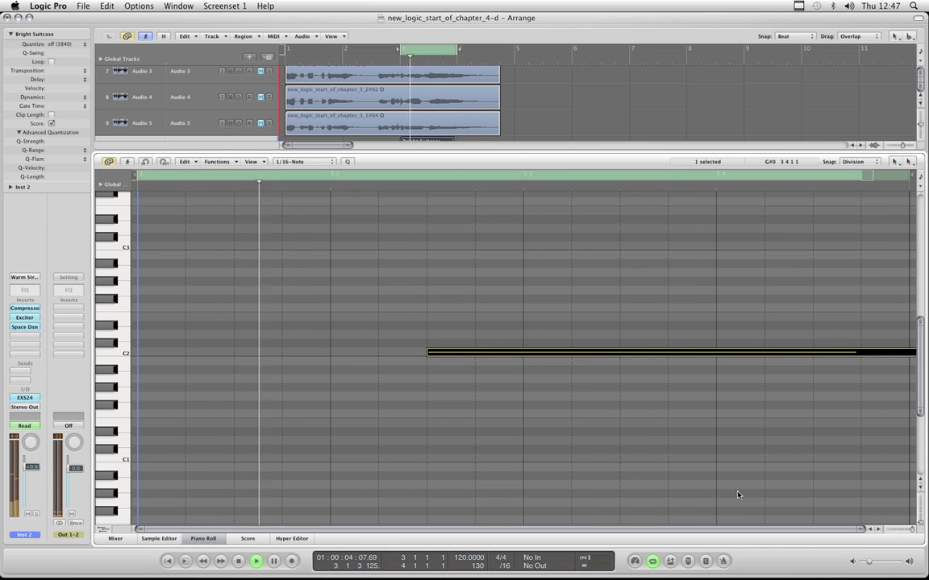
{"action": "key", "text": "space"}
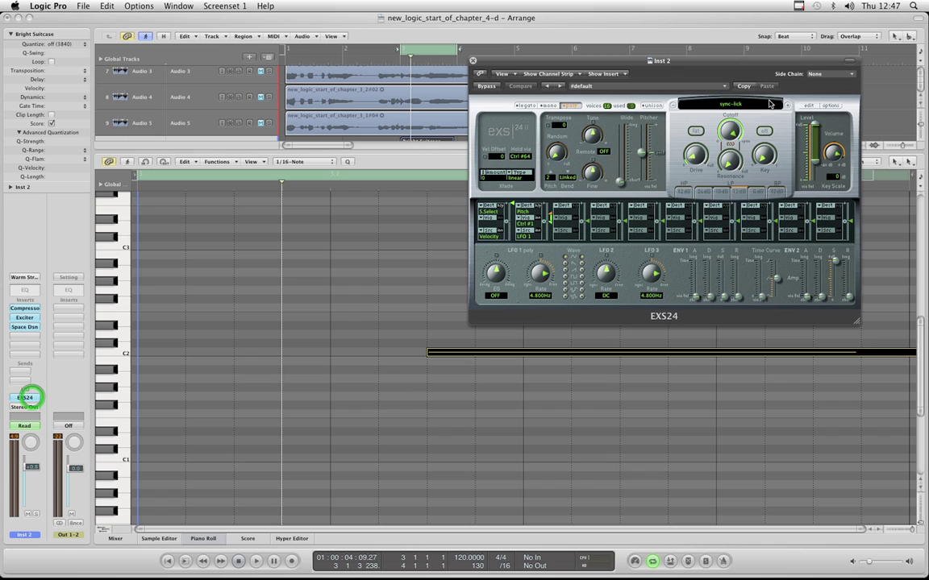
- Check the sync-lick zone's playback settings in the EXS24 Instrument Editor, close the editor and restart playback
{"action": "left_click", "coordinate": [807, 107]}
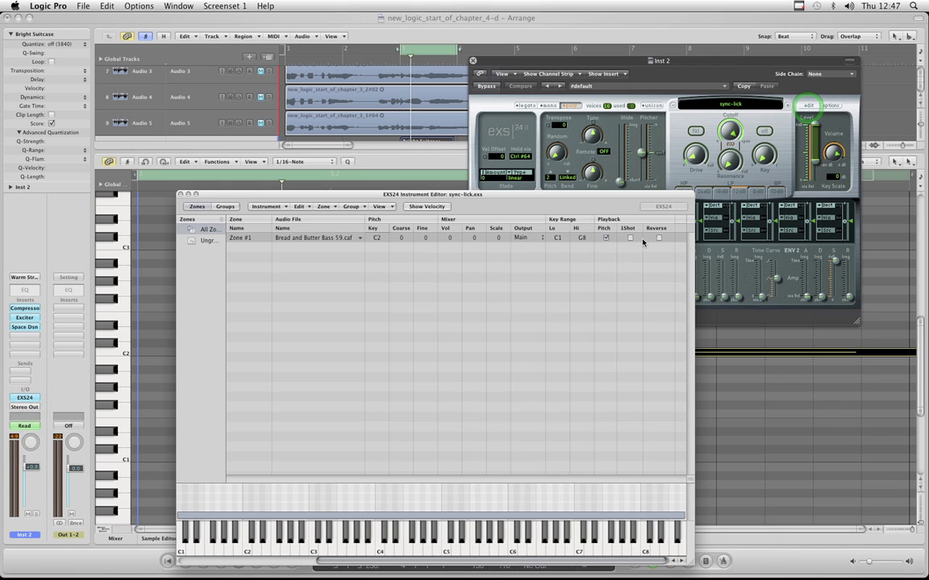
{"action": "left_click", "coordinate": [181, 194]}
{"action": "left_click", "coordinate": [508, 245]}
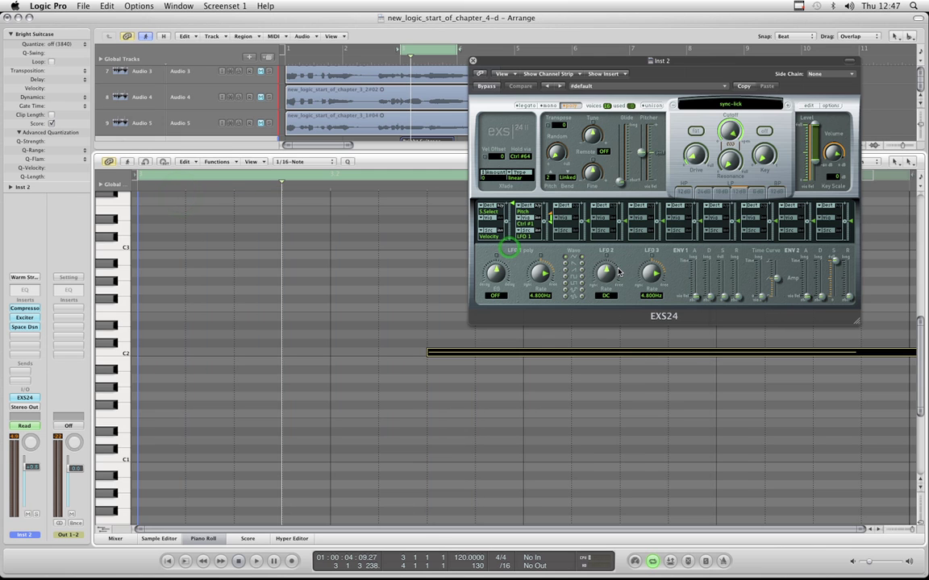
{"action": "key", "text": "space"}
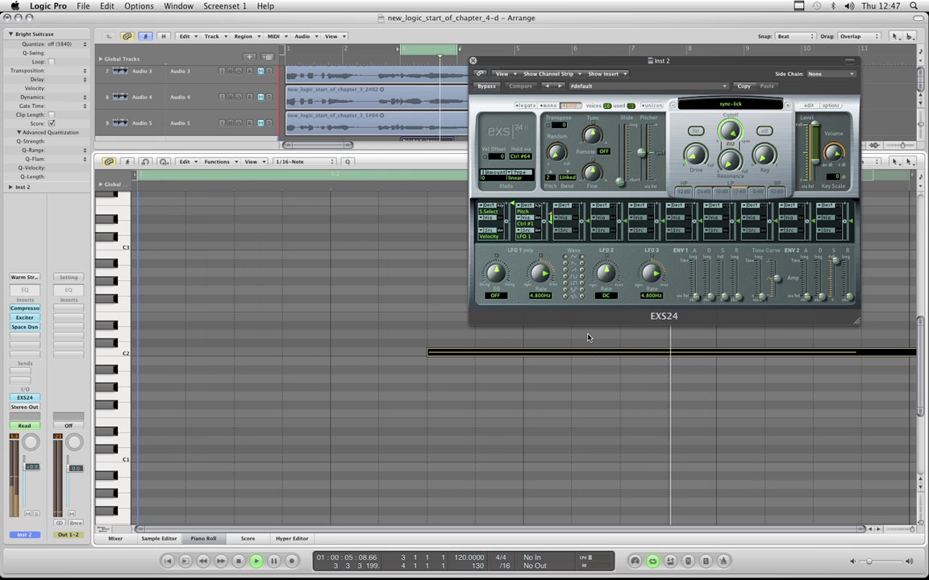
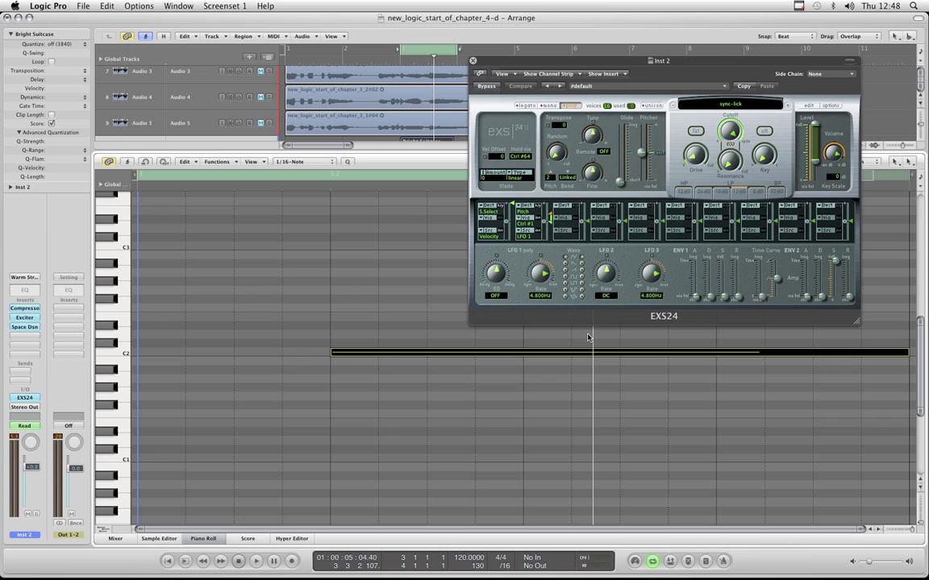
- Nudge the C2 note by divisions to start at 3 1 4 during playback, and shorten it to end at 3 3 3
{"action": "key", "text": "alt+Left"}
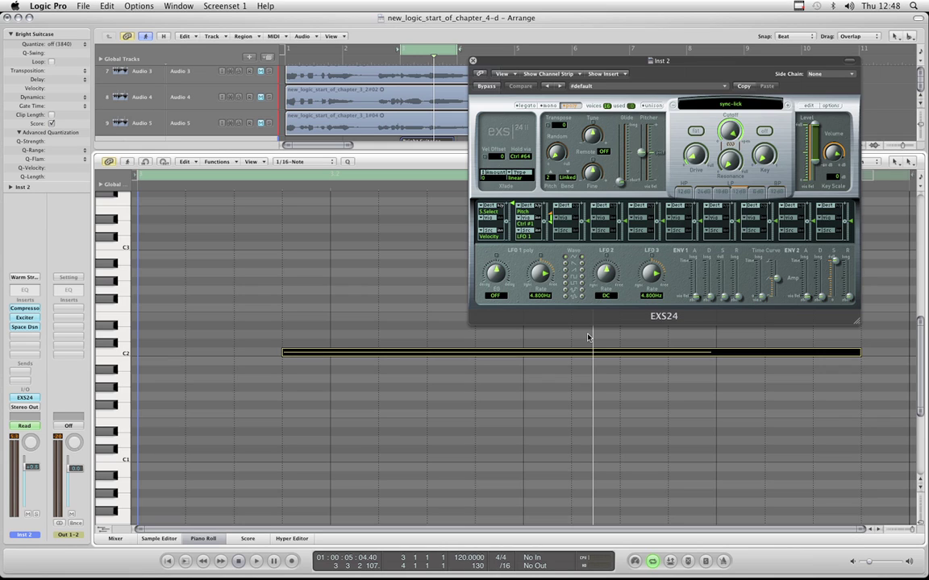
{"action": "key", "text": "space"}
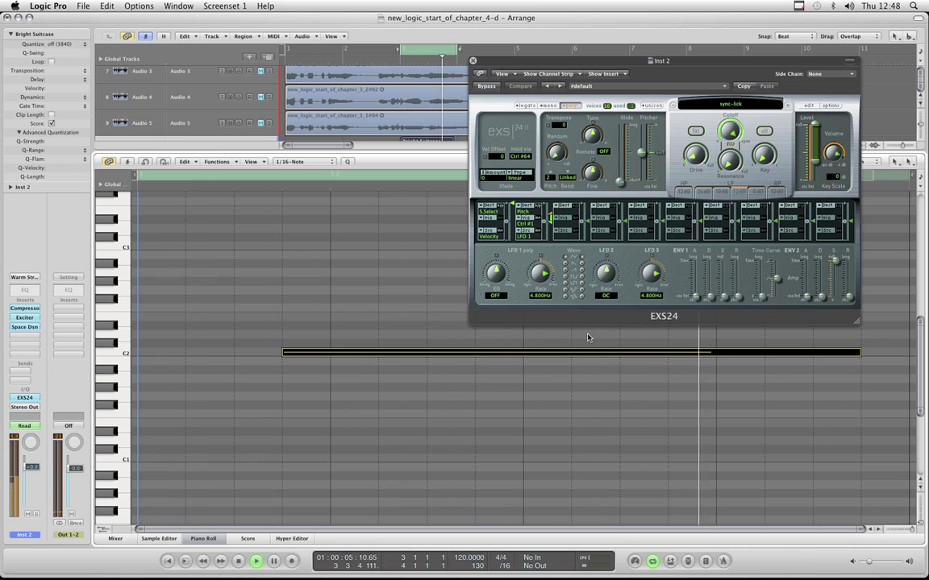
{"action": "key", "text": "alt+Left"}
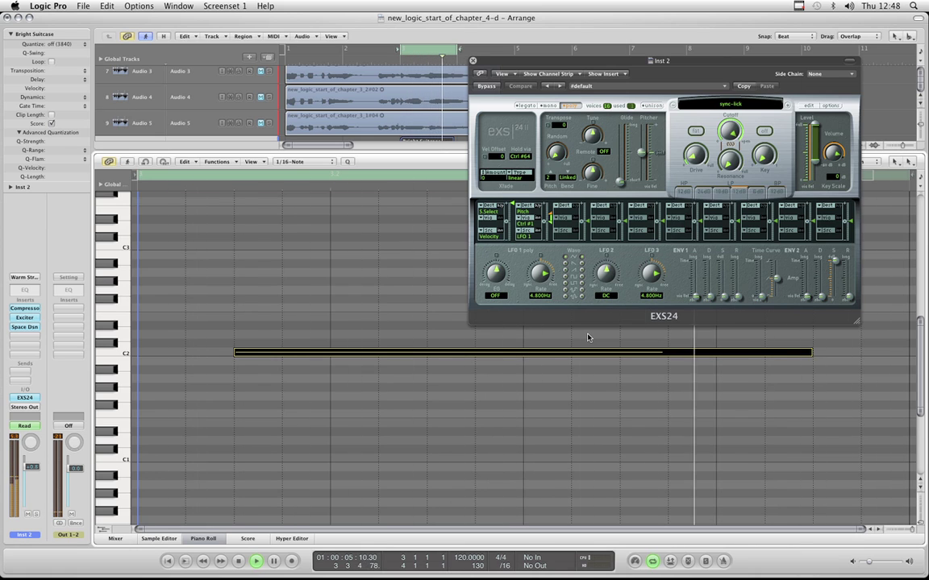
{"action": "key", "text": "alt+Right"}
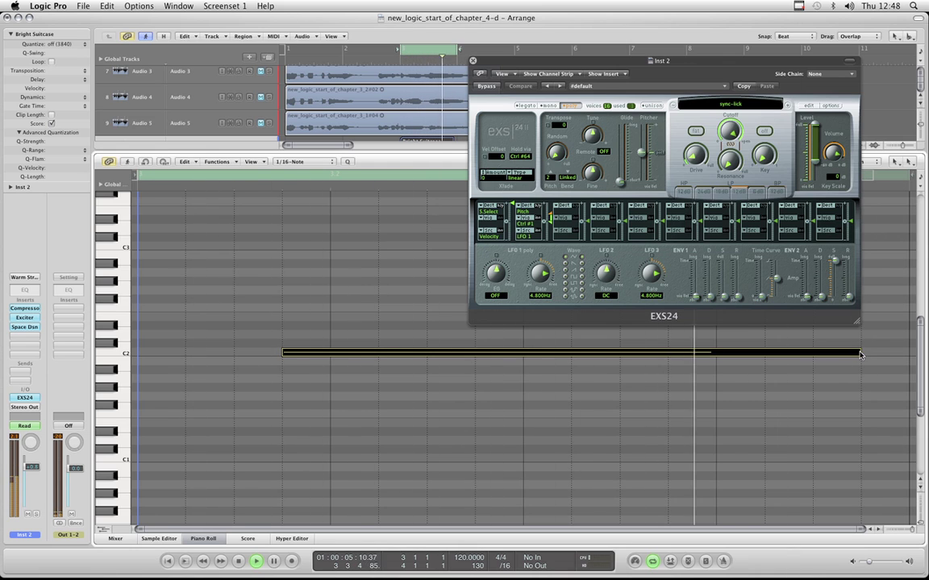
{"action": "left_click_drag", "start_coordinate": [860, 355], "coordinate": [530, 354]}
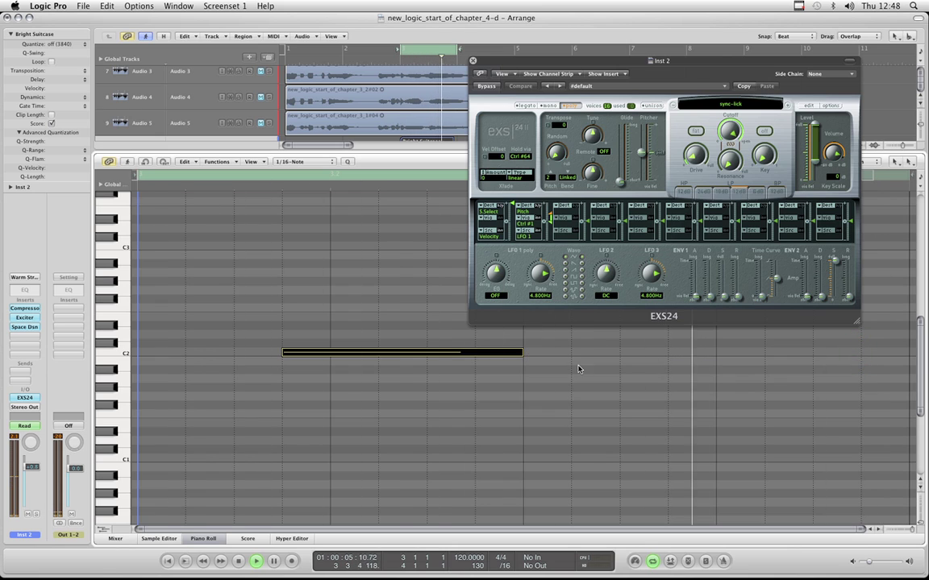
{"action": "left_click_drag", "start_coordinate": [523, 352], "coordinate": [619, 354]}
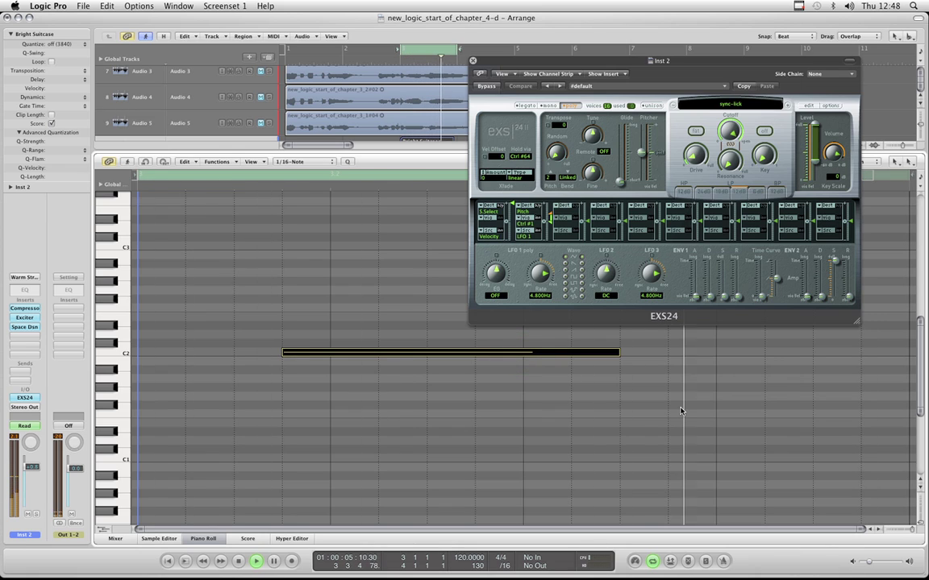
- Nudge the shortened C2 note earlier and later by divisions, leaving it starting at 3 2 4
{"action": "key", "text": "alt+Left"}
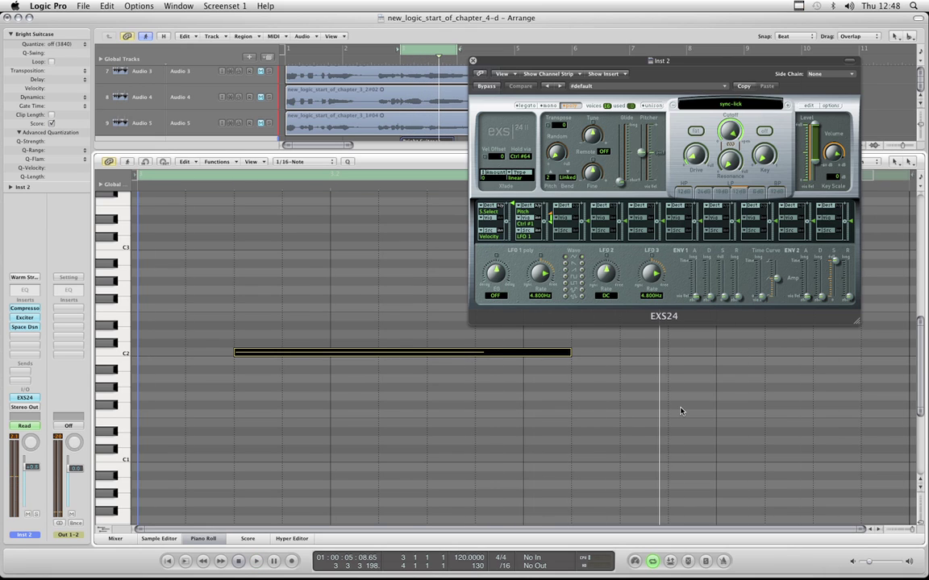
{"action": "key", "text": "alt+Right"}
{"action": "key", "text": "alt+Right"}
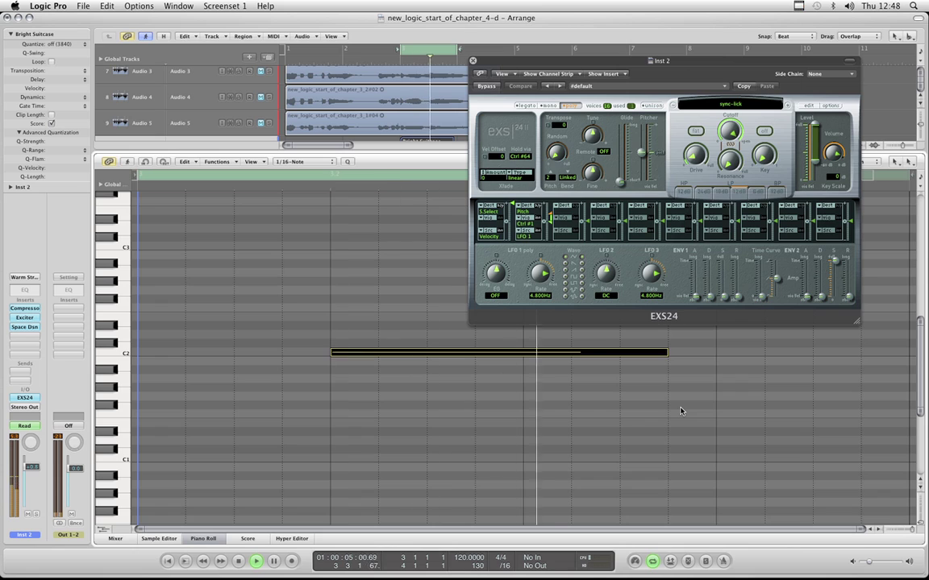
{"action": "key", "text": "alt+Right"}
{"action": "key", "text": "alt+Right"}
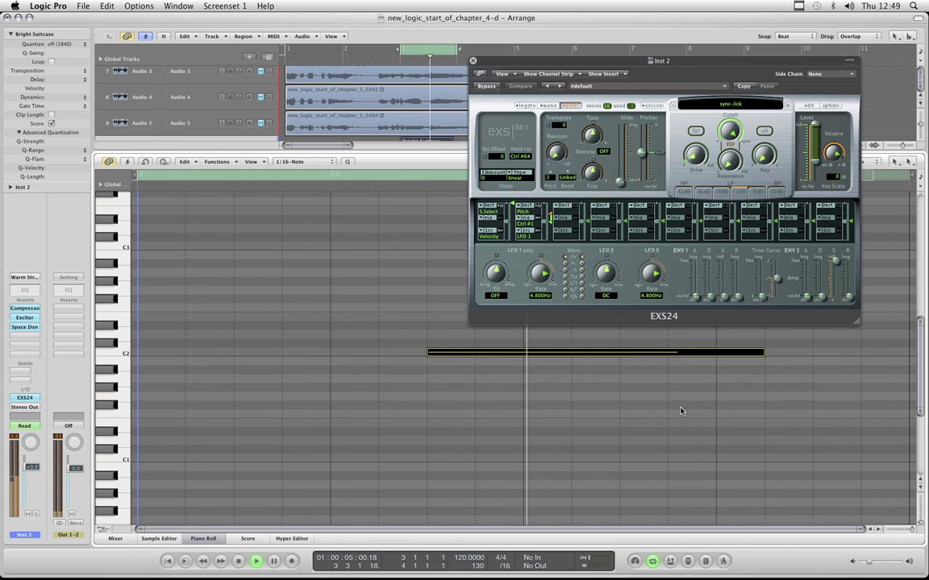
{"action": "key", "text": "alt+Left"}
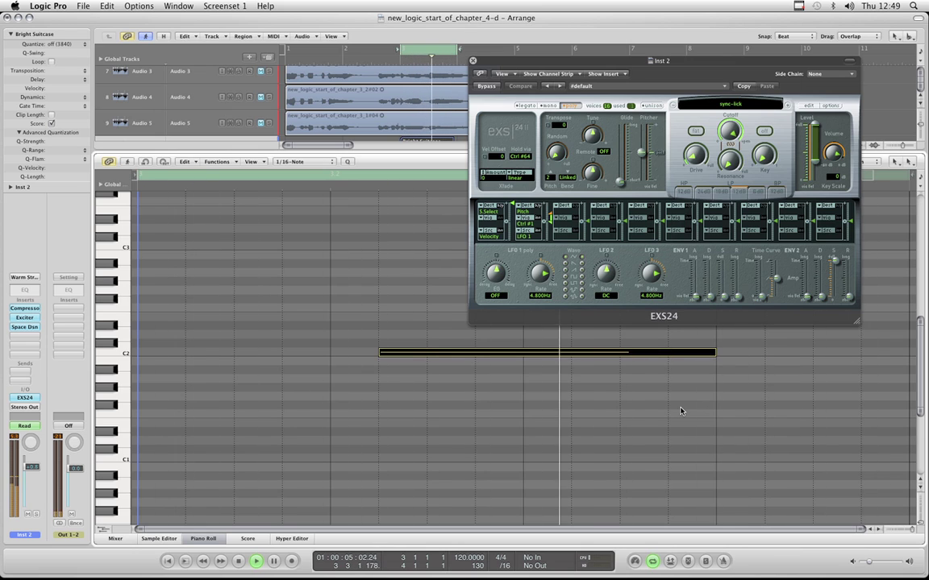
{"action": "key", "text": "alt+Right"}
{"action": "key", "text": "alt+Right"}
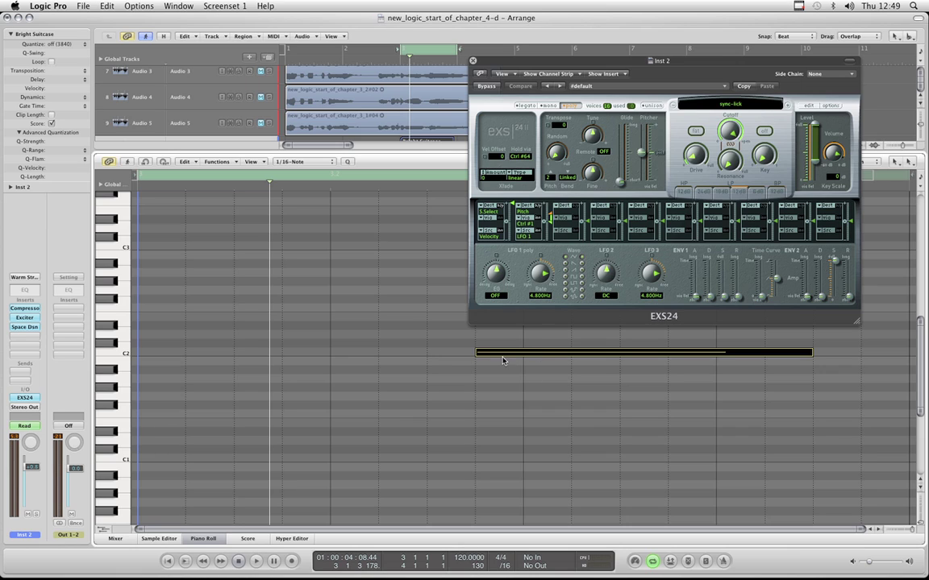
- Close the EXS24 window and enlarge the Arrange area to show the Inst 2 track
{"action": "left_click", "coordinate": [473, 61]}
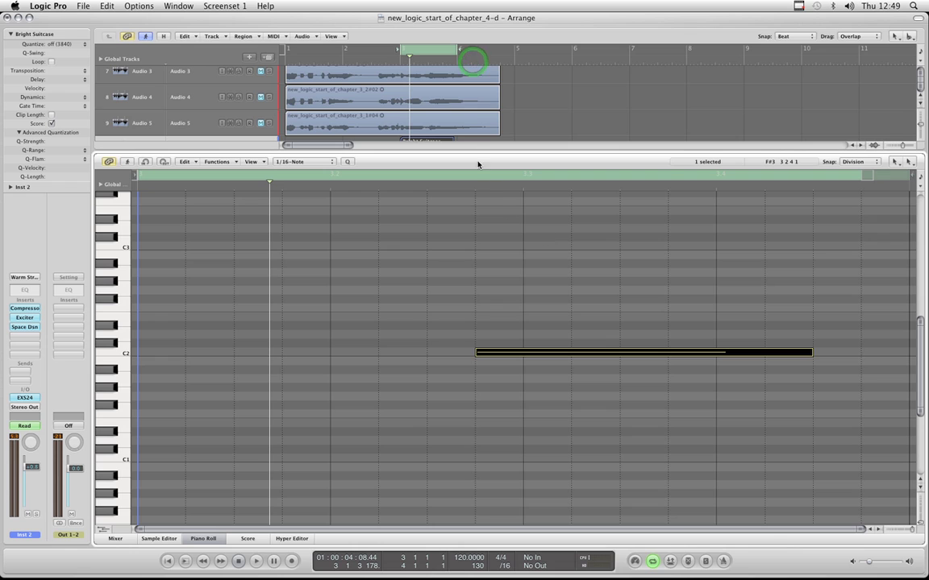
{"action": "left_click_drag", "start_coordinate": [475, 151], "coordinate": [477, 184]}
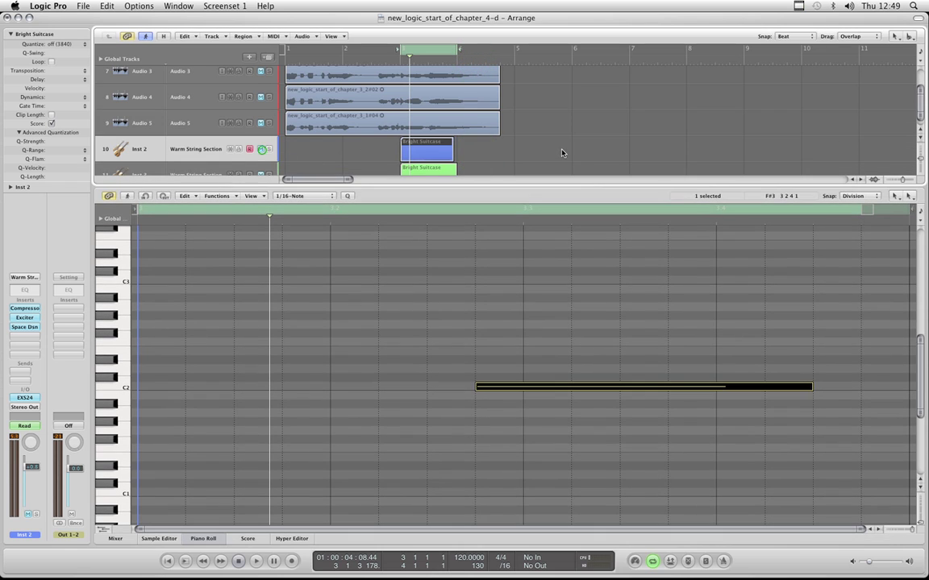
- Show the Bright Suitcase region of Inst 4 in an enlarged Piano Roll, and unmute its track during playback
{"action": "scroll", "coordinate": [562, 152], "scroll_direction": "up", "scroll_amount": 6}
{"action": "left_click", "coordinate": [425, 111]}
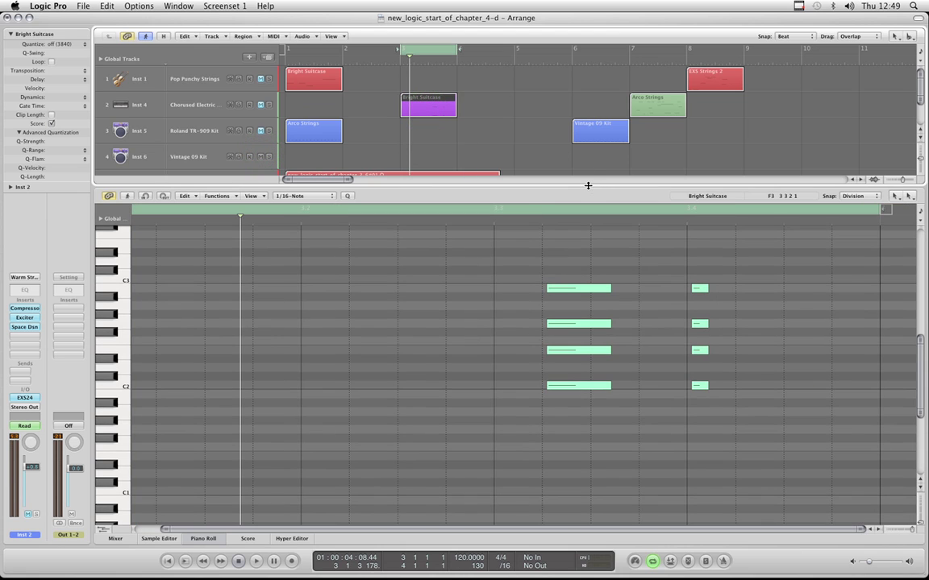
{"action": "left_click_drag", "start_coordinate": [587, 185], "coordinate": [591, 136]}
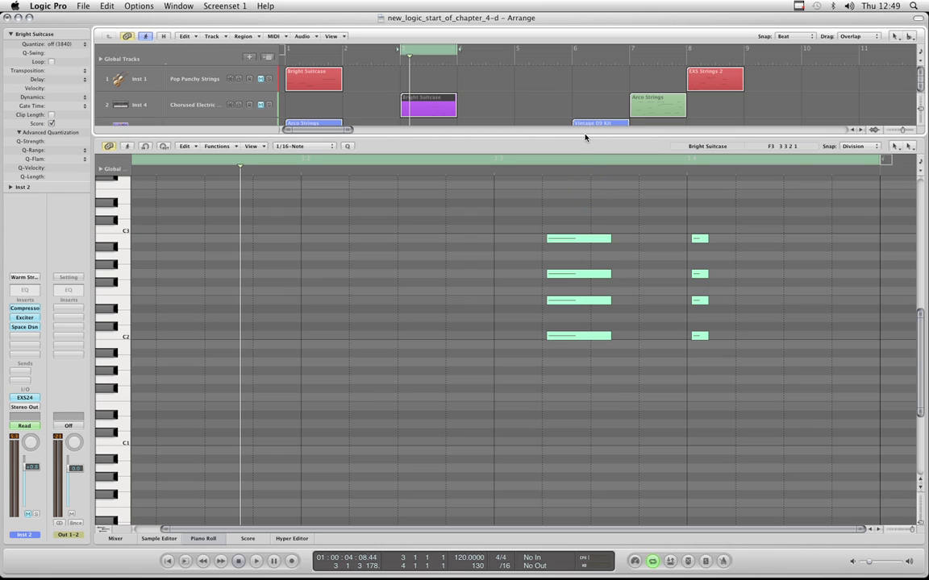
{"action": "scroll", "coordinate": [624, 233], "scroll_direction": "up", "scroll_amount": 2}
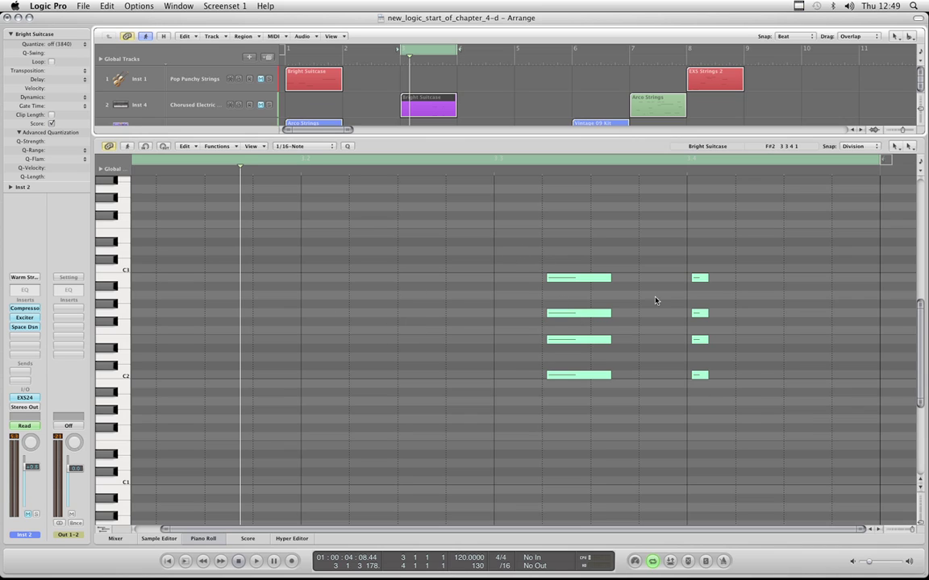
{"action": "key", "text": "space"}
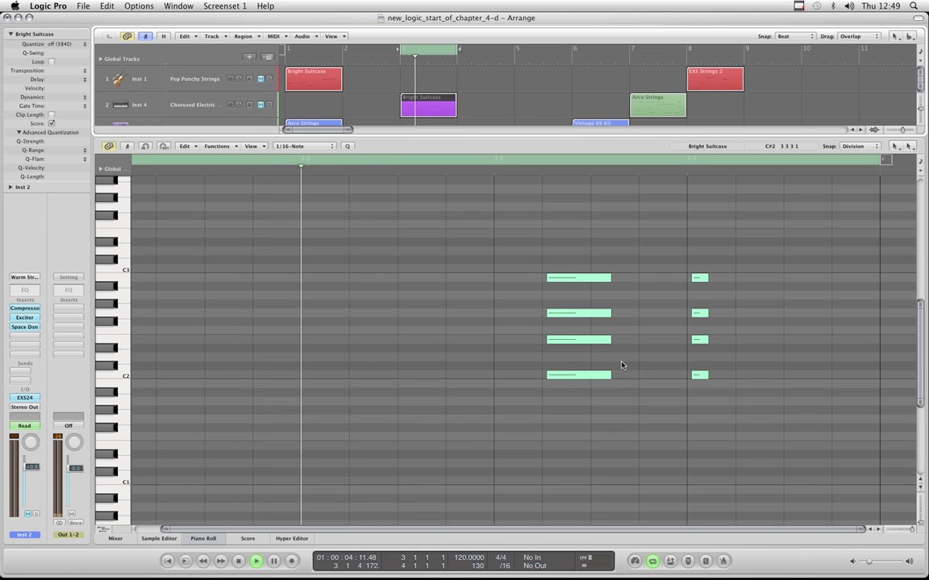
{"action": "left_click", "coordinate": [263, 105]}
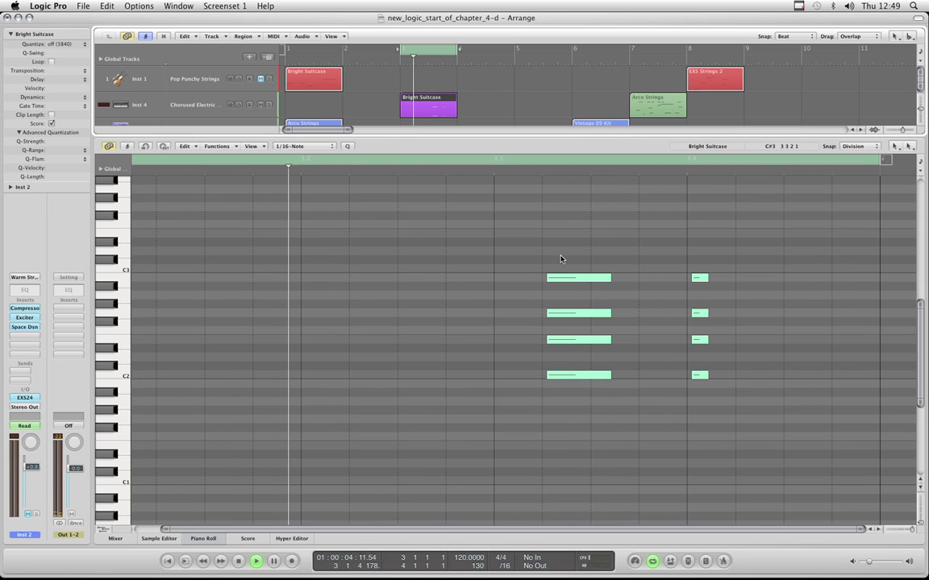
- Lengthen the four notes of the first chord slightly, and nudge both chords two divisions earlier during playback before stopping
{"action": "left_click_drag", "start_coordinate": [560, 257], "coordinate": [601, 378]}
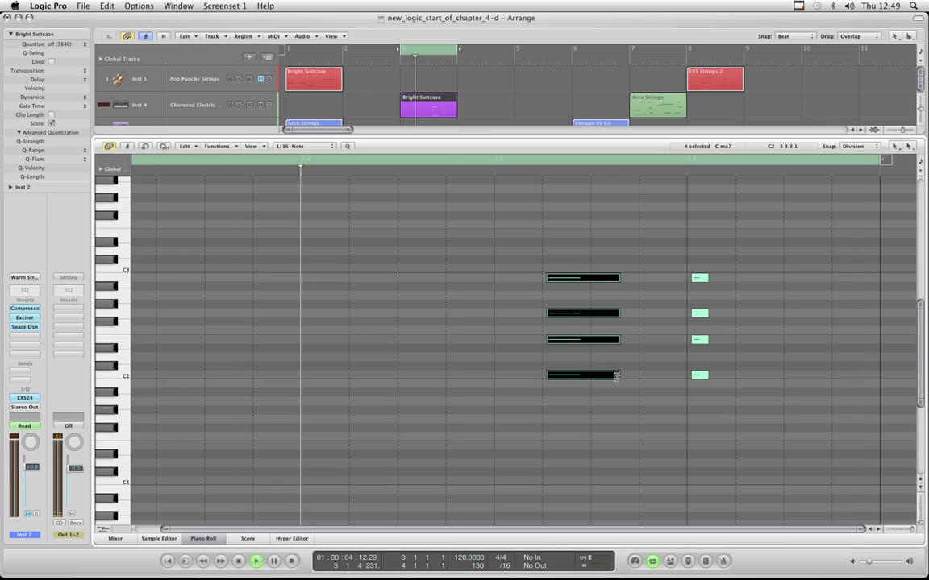
{"action": "left_click_drag", "start_coordinate": [617, 375], "coordinate": [610, 376]}
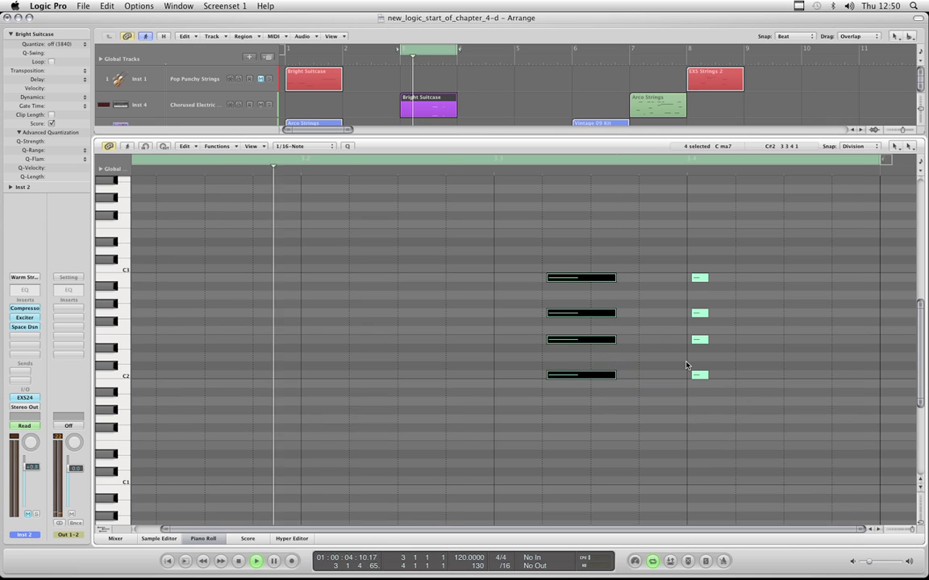
{"action": "left_click_drag", "start_coordinate": [514, 241], "coordinate": [763, 423]}
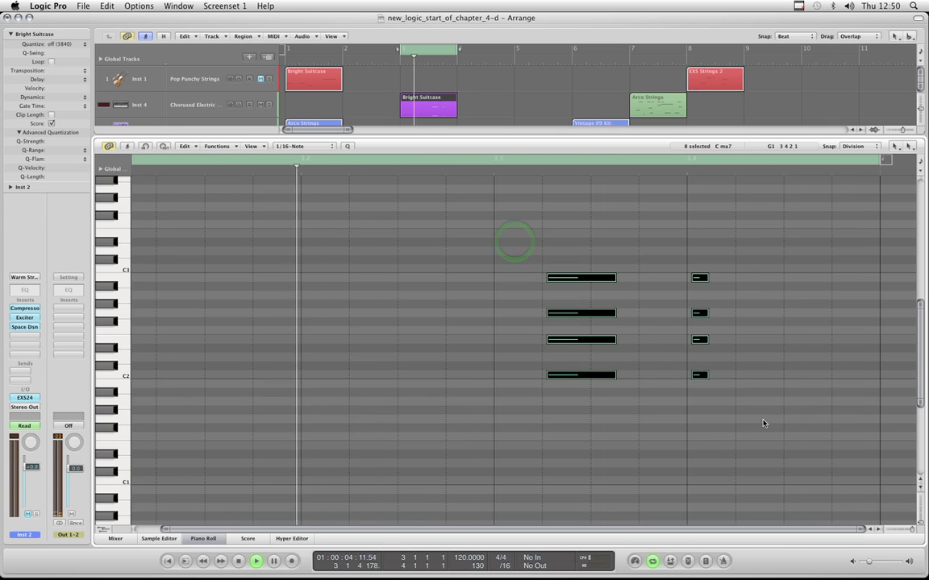
{"action": "key", "text": "alt+Left"}
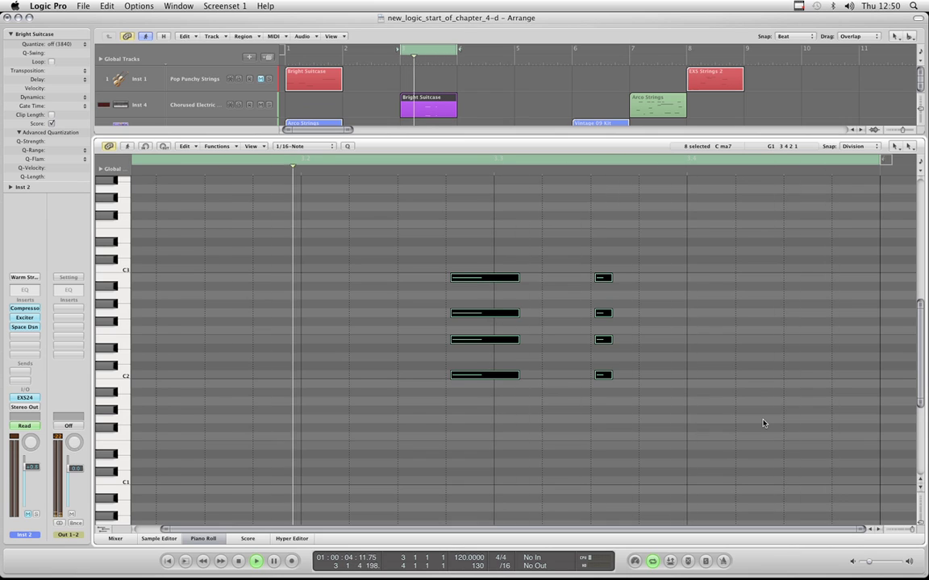
{"action": "key", "text": "space"}
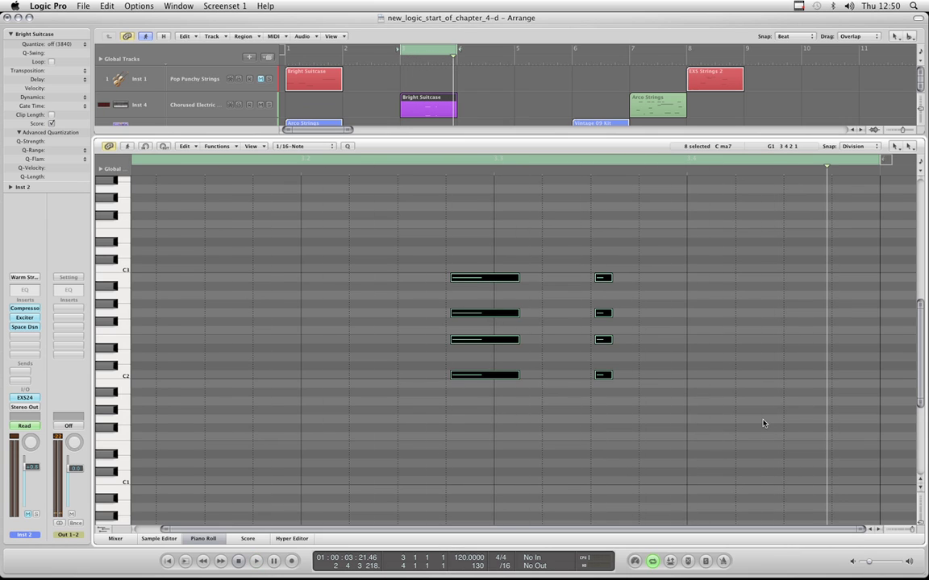
- Copy both chords to just after beat 3 4, and delete the copied short chord so only the long one remains
{"action": "left_click_drag", "start_coordinate": [484, 280], "coordinate": [770, 280]}
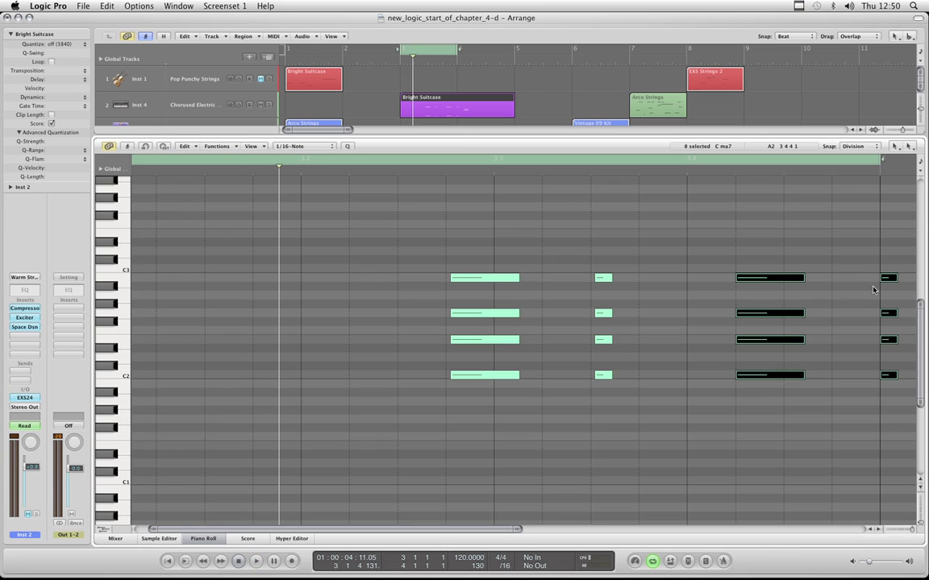
{"action": "left_click", "coordinate": [870, 266]}
{"action": "left_click_drag", "start_coordinate": [901, 385], "coordinate": [902, 385]}
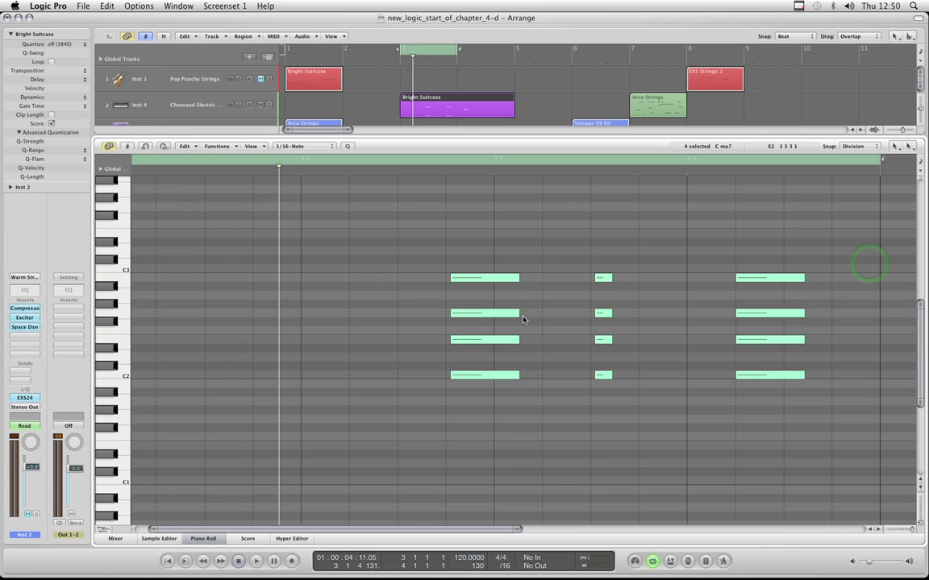
- Select all three chords, nudge them earlier by divisions during playback, and nudge them five divisions later with playback stopped
{"action": "left_click_drag", "start_coordinate": [431, 256], "coordinate": [860, 461]}
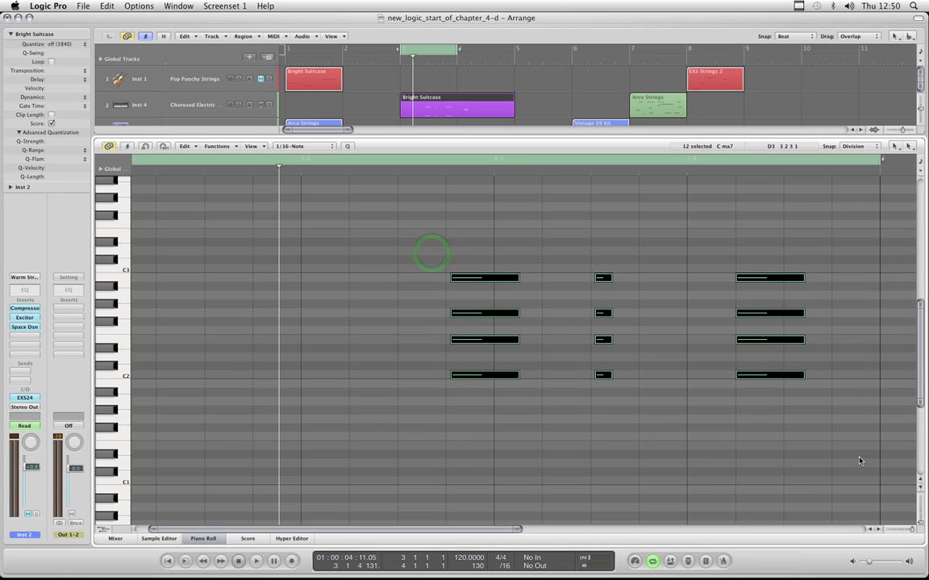
{"action": "key", "text": "space"}
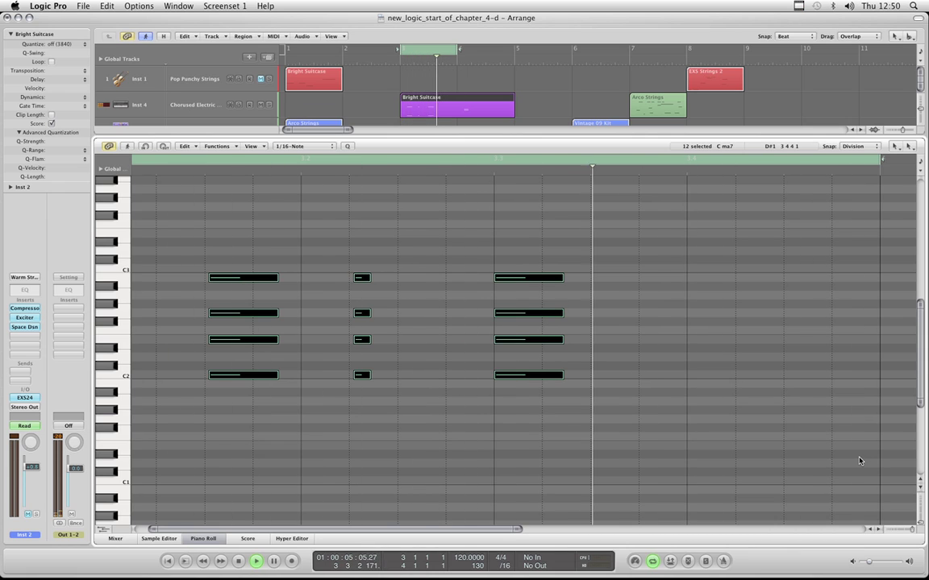
{"action": "key", "text": "space"}
{"action": "key", "text": "alt+Right"}
{"action": "key", "text": "alt+Right"}
{"action": "key", "text": "alt+Right"}
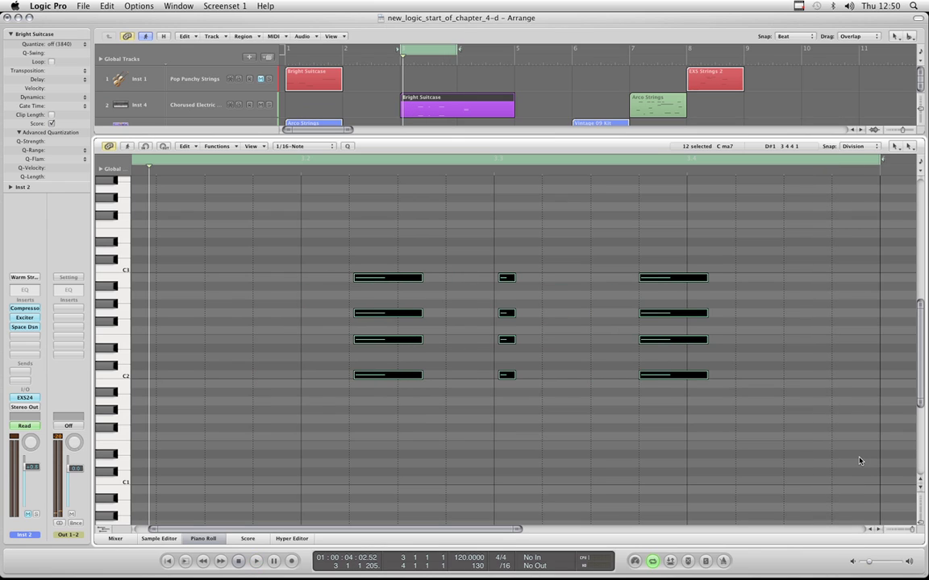
{"action": "key", "text": "alt+Right"}
{"action": "key", "text": "alt+Right"}
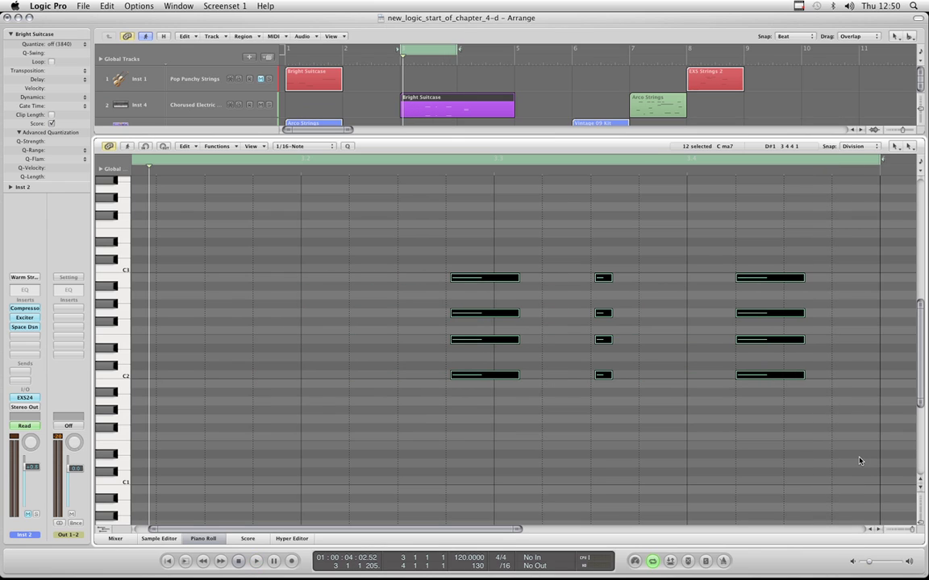
- Nudge the three chords three divisions later during cycle playback, and move them back three divisions earlier
{"action": "key", "text": "space"}
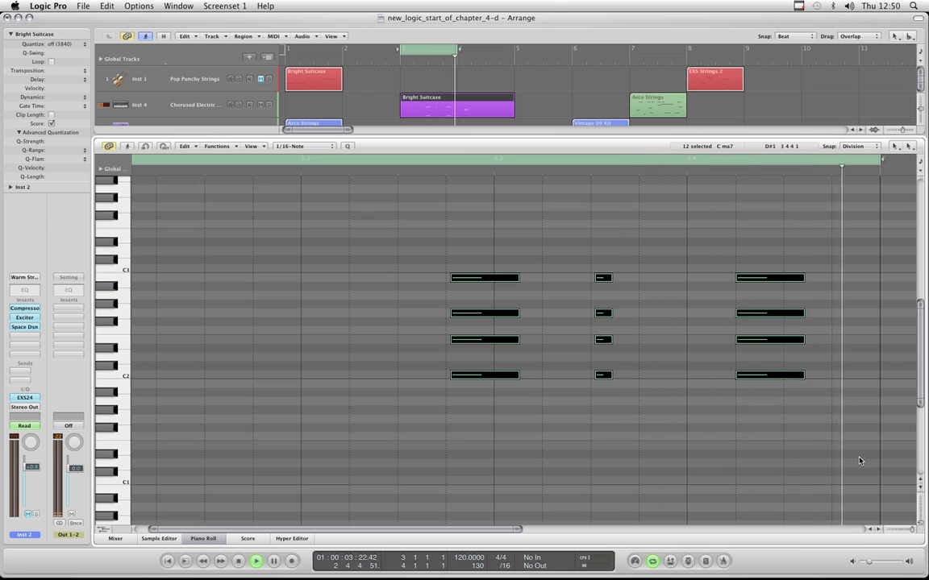
{"action": "key", "text": "alt+Right"}
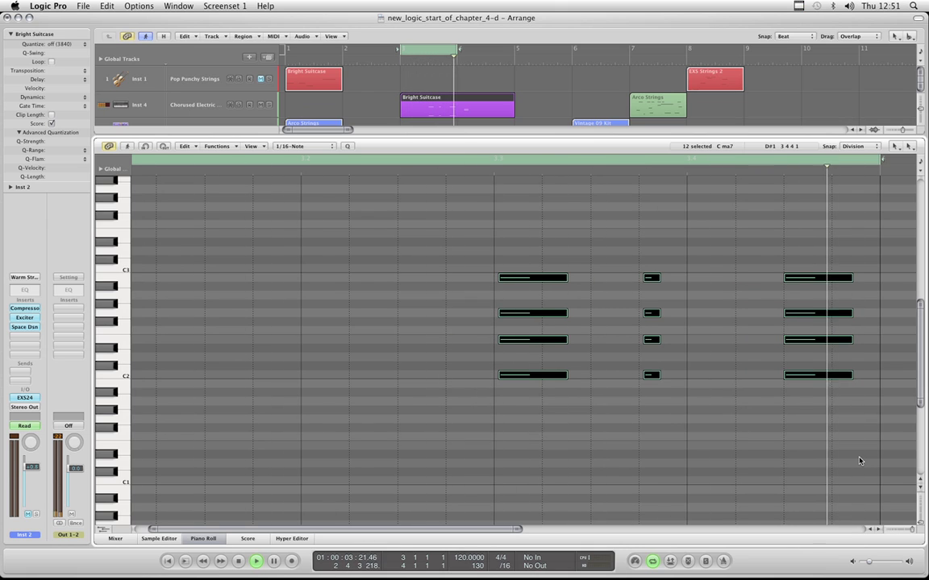
{"action": "key", "text": "alt+Right"}
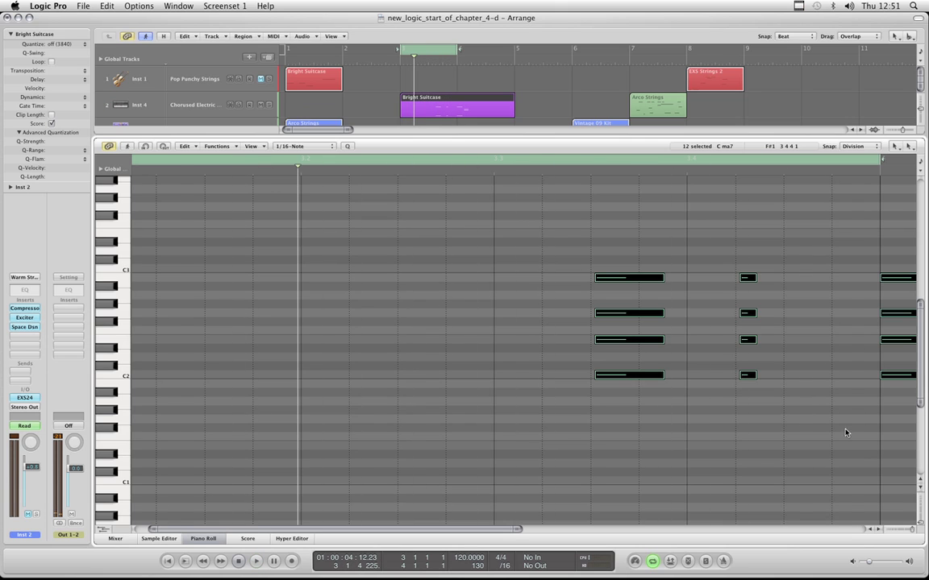
{"action": "scroll", "coordinate": [636, 342], "scroll_direction": "up", "scroll_amount": 3}
{"action": "scroll", "coordinate": [612, 348], "scroll_direction": "down", "scroll_amount": 1}
{"action": "scroll", "coordinate": [609, 348], "scroll_direction": "down", "scroll_amount": 2}
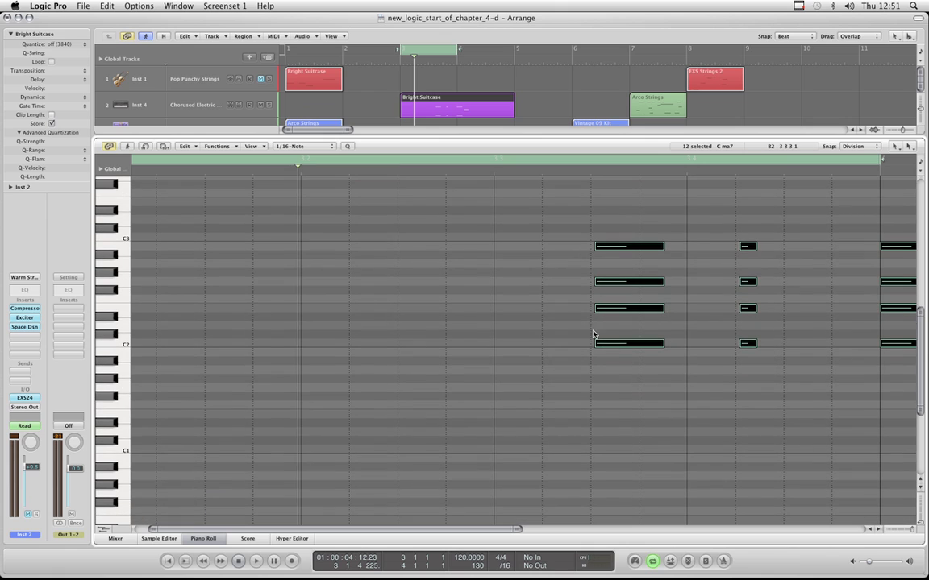
{"action": "key", "text": "alt+Left"}
{"action": "key", "text": "alt+Left"}
{"action": "key", "text": "alt+Left"}
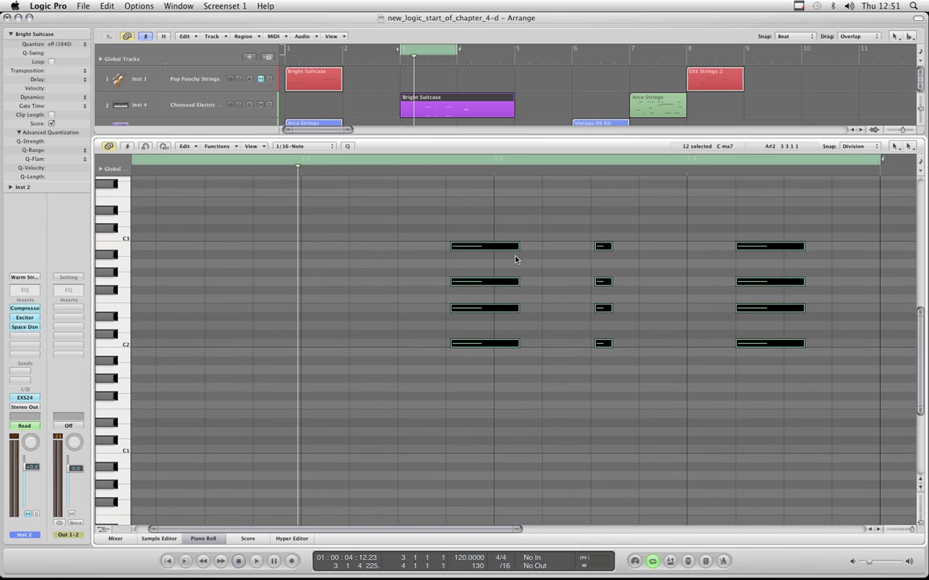
- Set the nudge value to Tick and nudge the three selected chords earlier by several ticks
{"action": "right_click", "coordinate": [480, 245]}
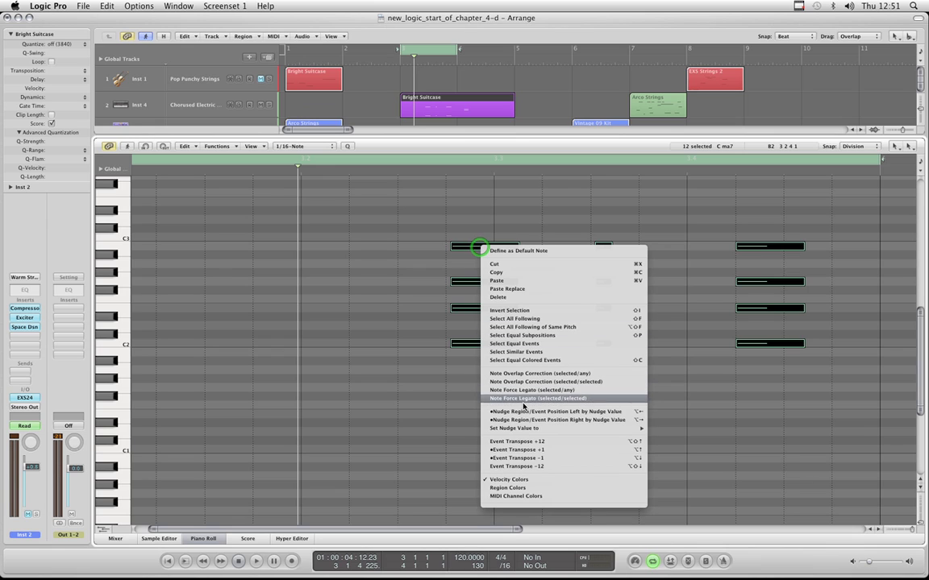
{"action": "mouse_move", "coordinate": [564, 428]}
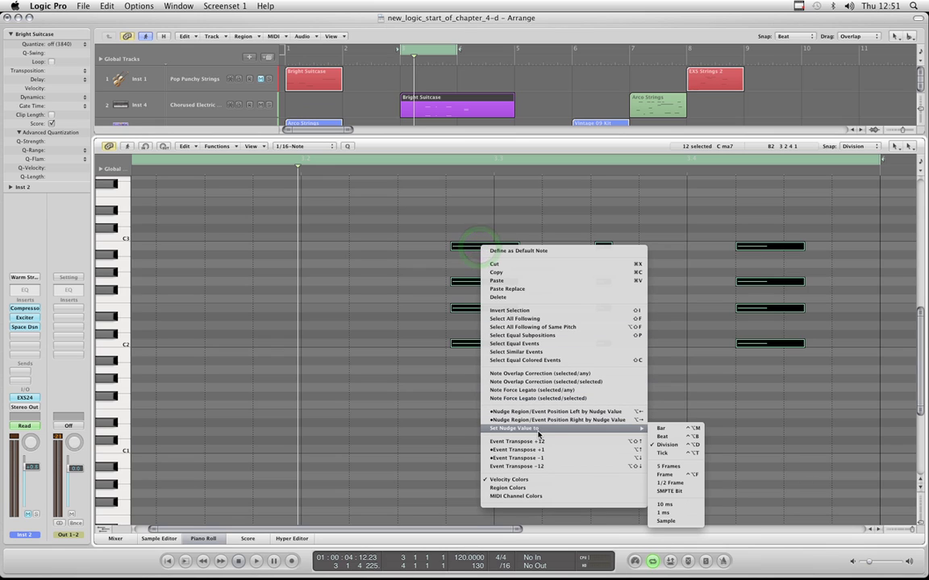
{"action": "left_click", "coordinate": [673, 454]}
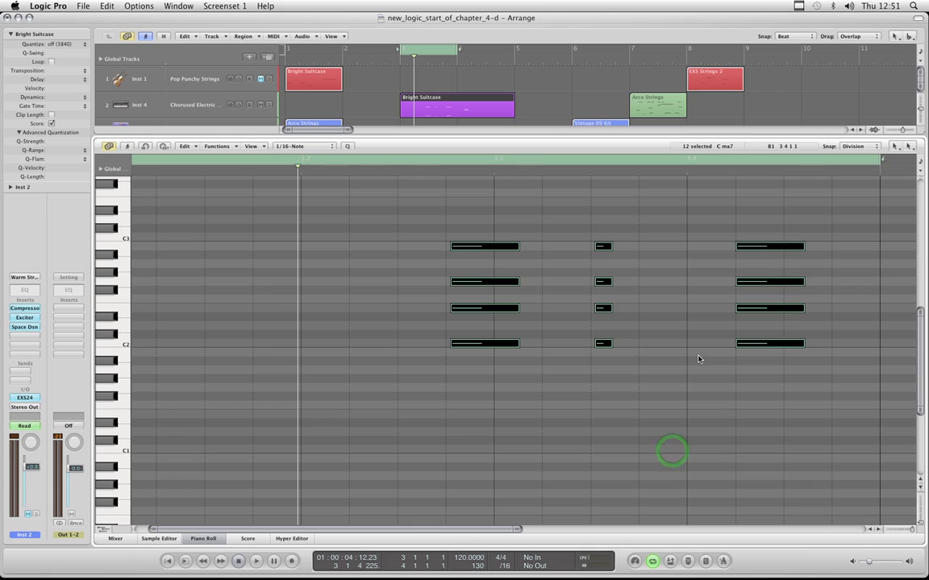
{"action": "key", "text": "alt+Left"}
{"action": "key", "text": "alt+Left"}
{"action": "key", "text": "alt+Left"}
{"action": "key", "text": "alt+Left"}
{"action": "key", "text": "alt+Left"}
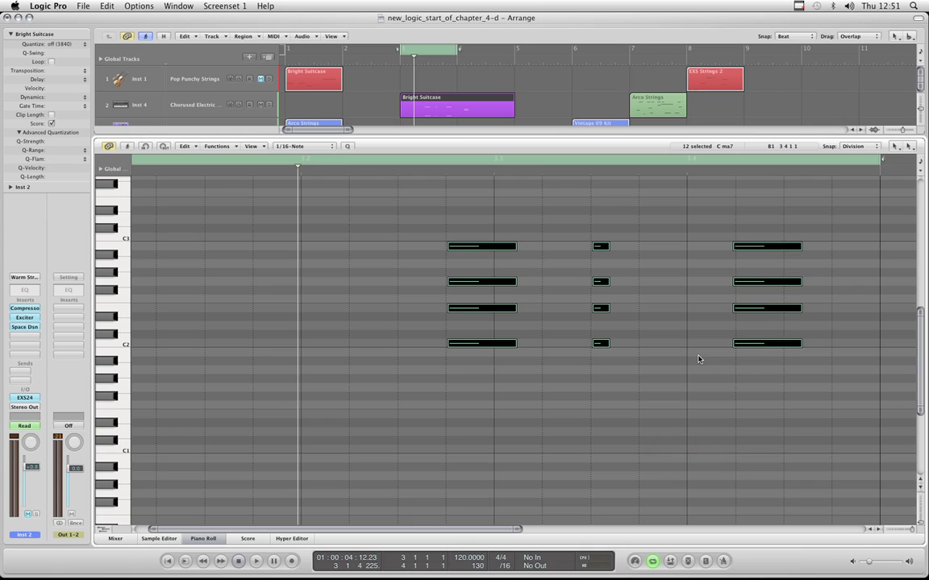
{"action": "key", "text": "alt+Left"}
{"action": "key", "text": "alt+Left"}
{"action": "key", "text": "alt+Left"}
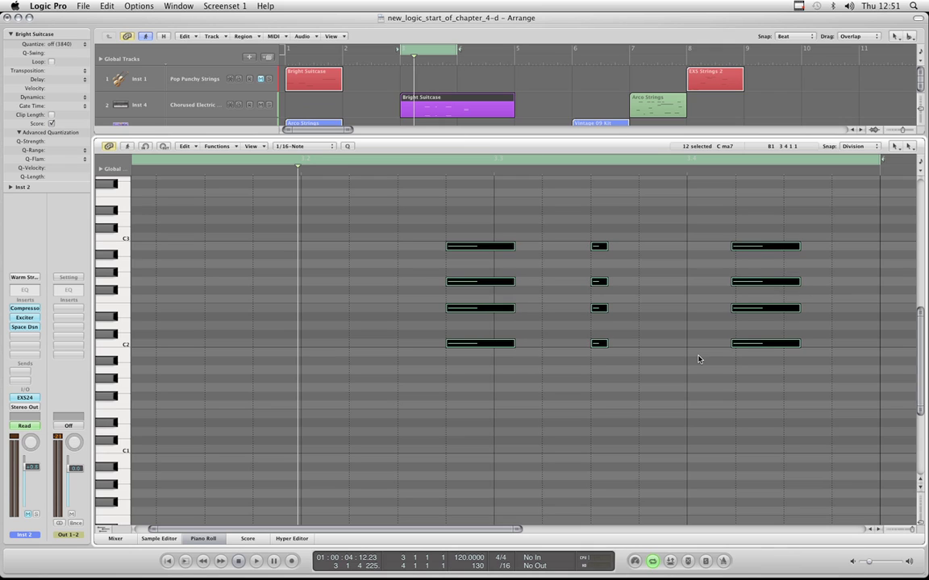
- Nudge the three chords back and forth by single ticks, leaving them a few ticks later, and deselect them
{"action": "key", "text": "alt+Right"}
{"action": "key", "text": "alt+Right"}
{"action": "key", "text": "alt+Right"}
{"action": "key", "text": "alt+Right"}
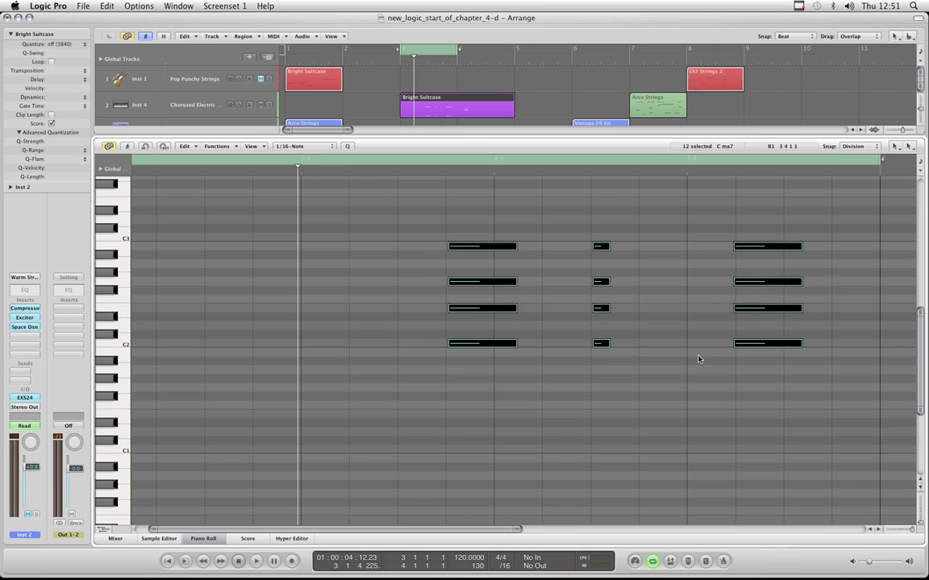
{"action": "key", "text": "alt+Left"}
{"action": "key", "text": "alt+Right"}
{"action": "key", "text": "alt+Right"}
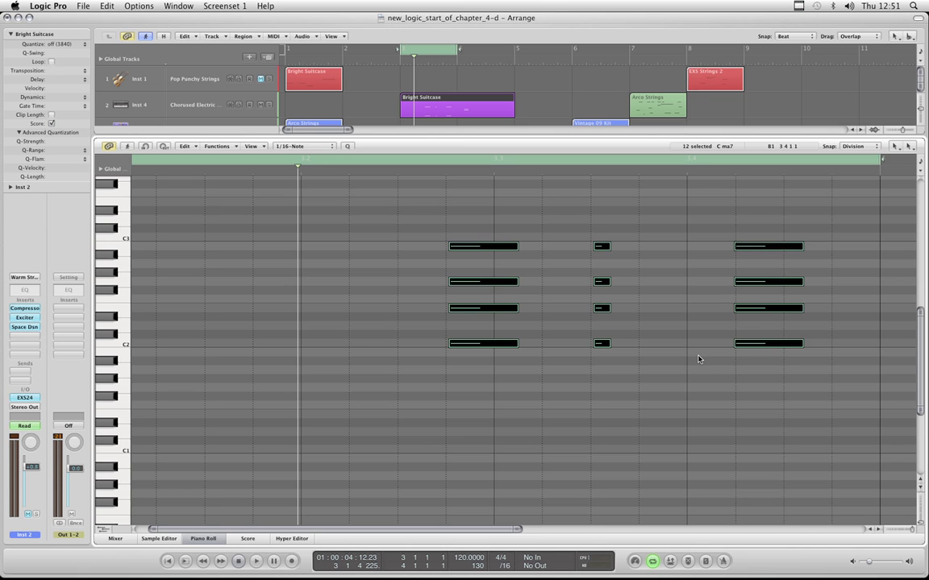
{"action": "left_click", "coordinate": [391, 248]}
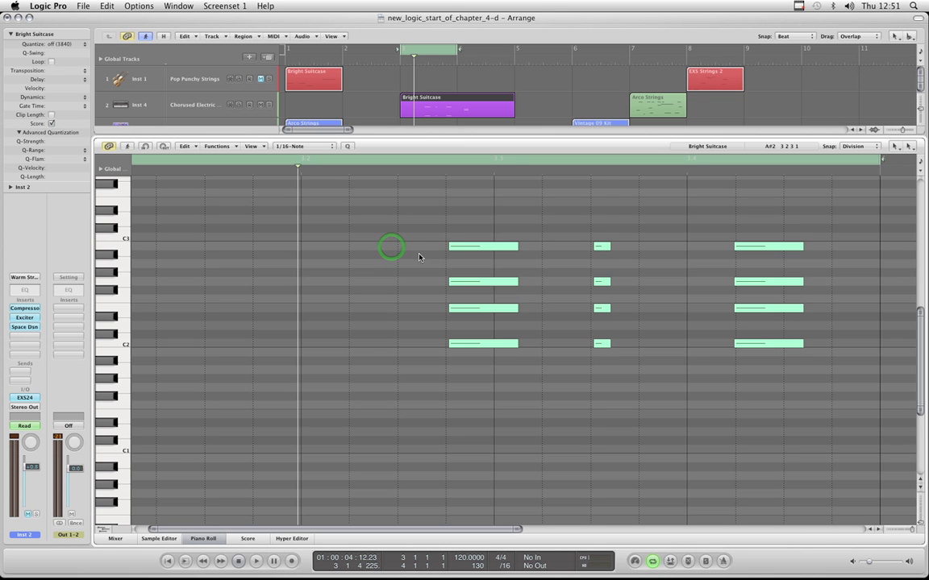